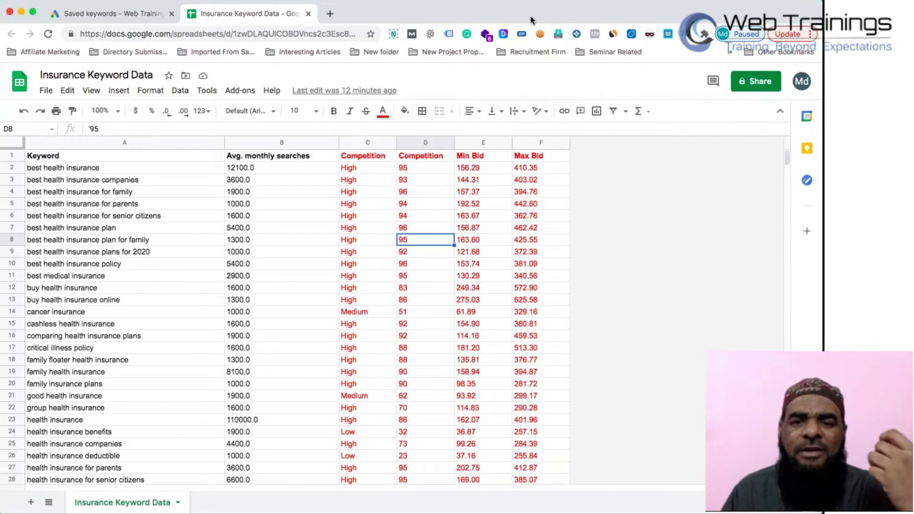
Create a new blank spreadsheet from the Insurance Keyword Data file
left_click(390, 266)
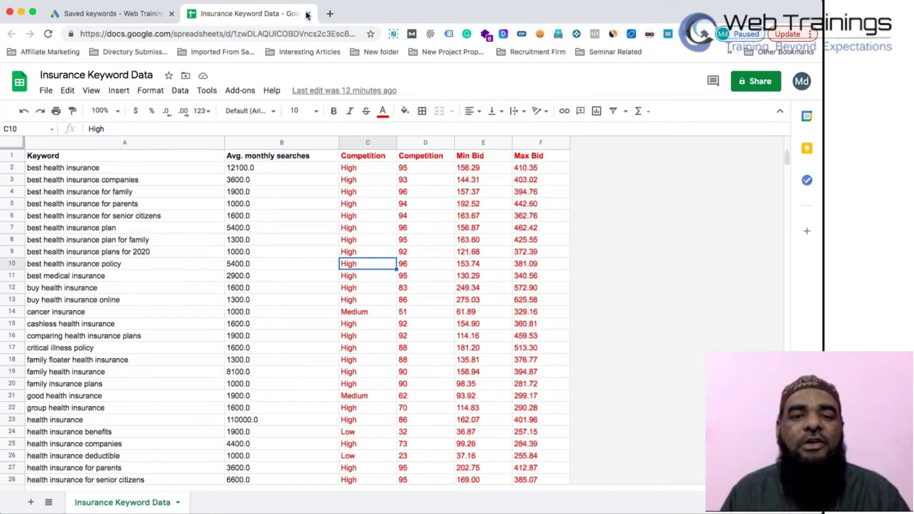
left_click(46, 90)
mouse_move(81, 143)
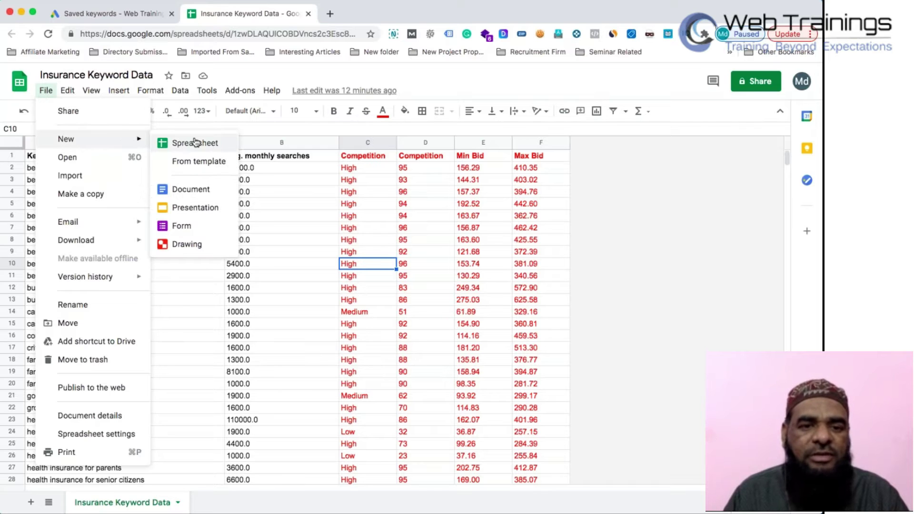
left_click(181, 142)
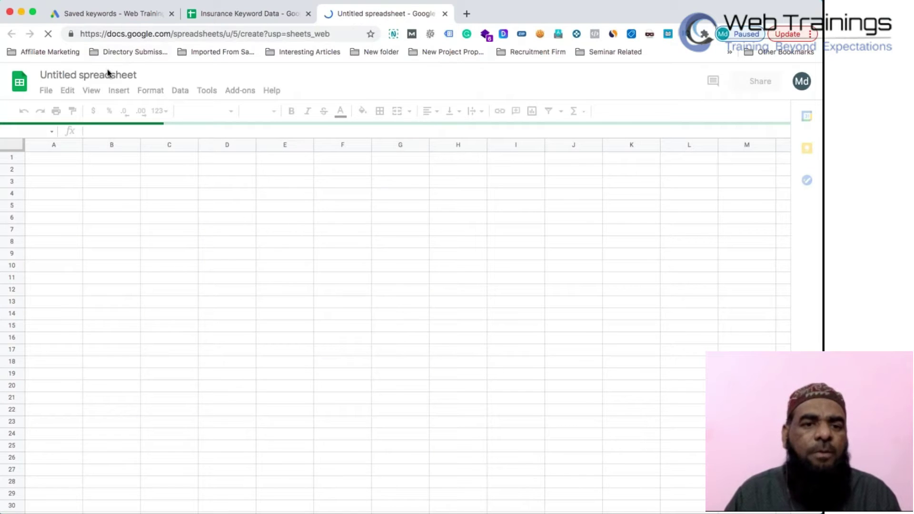
Rename the new untitled spreadsheet as "Insurance Competition"
left_click(81, 77)
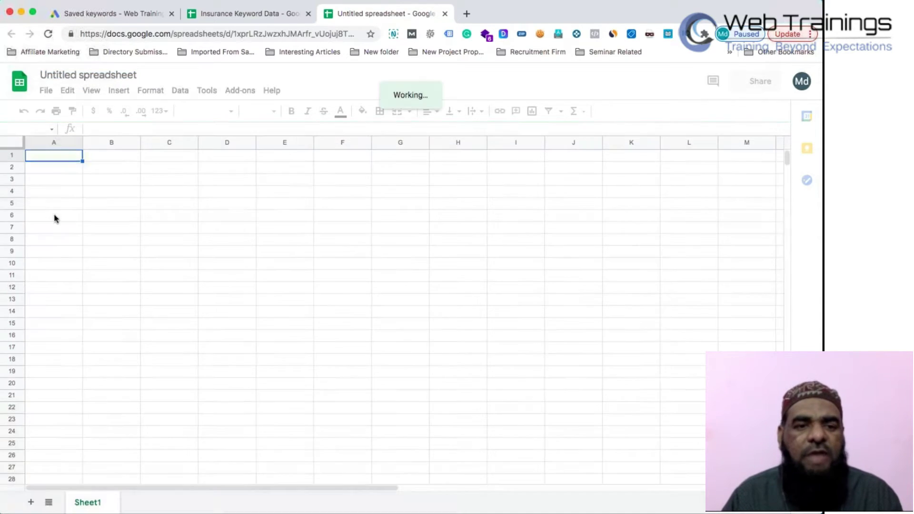
left_click(96, 74)
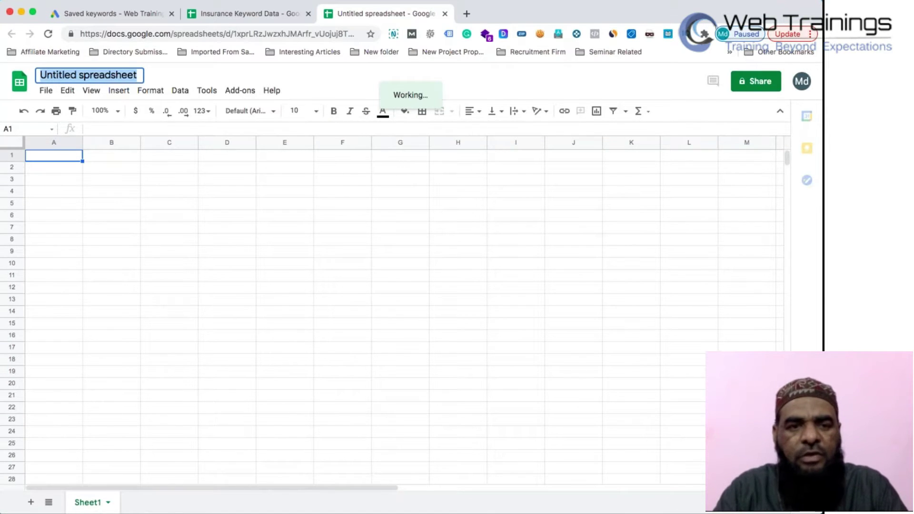
left_click(137, 75)
type("ins")
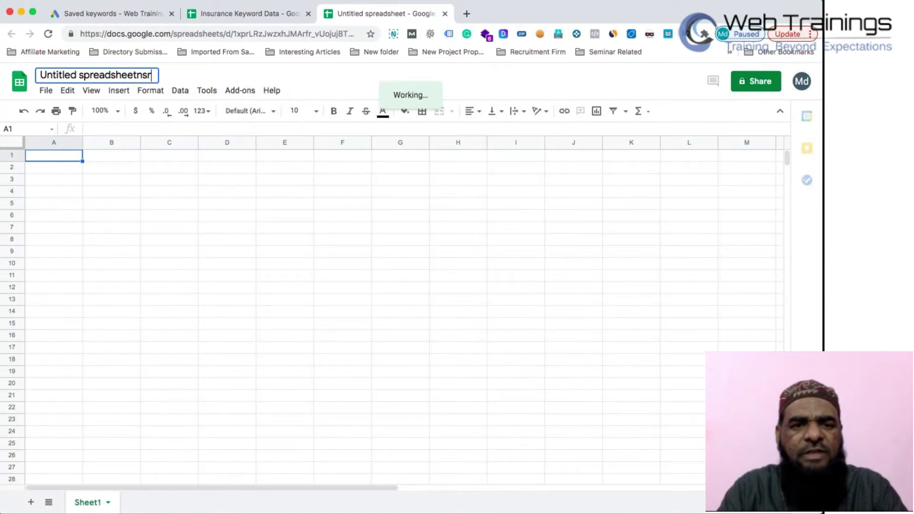
key("super+a")
key("BackSpace")
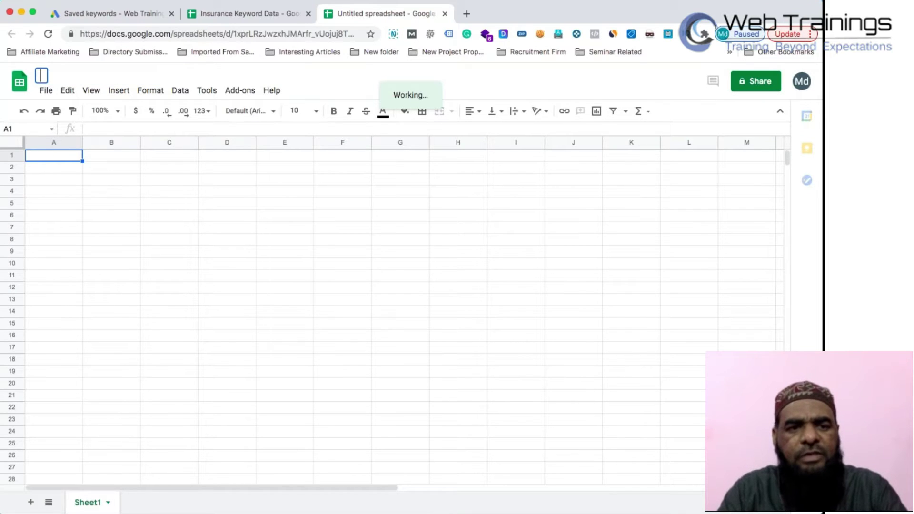
type("Insruance")
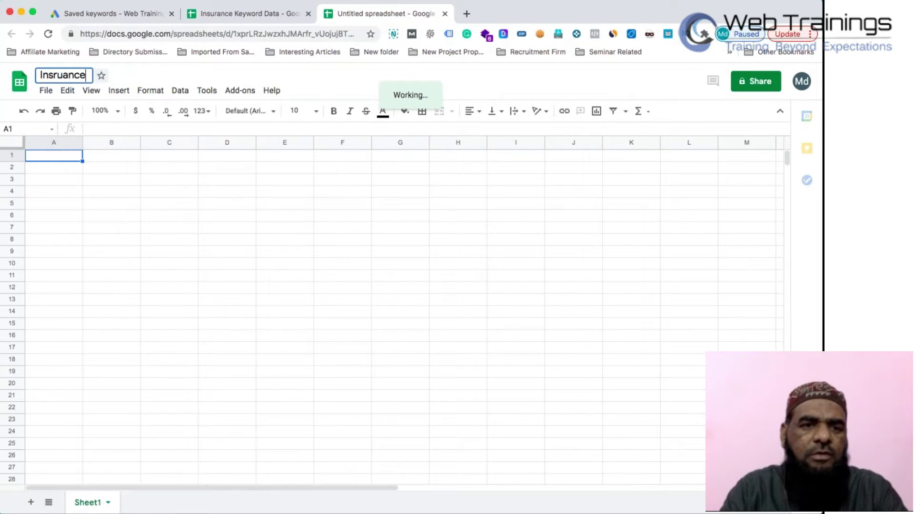
key("BackSpace")
key("BackSpace")
key("BackSpace")
key("BackSpace")
key("BackSpace")
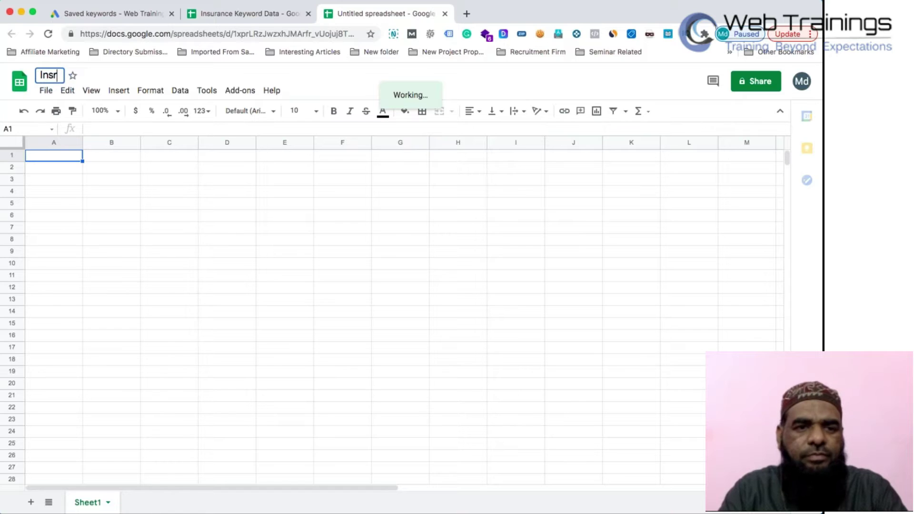
key("BackSpace")
type("urance ")
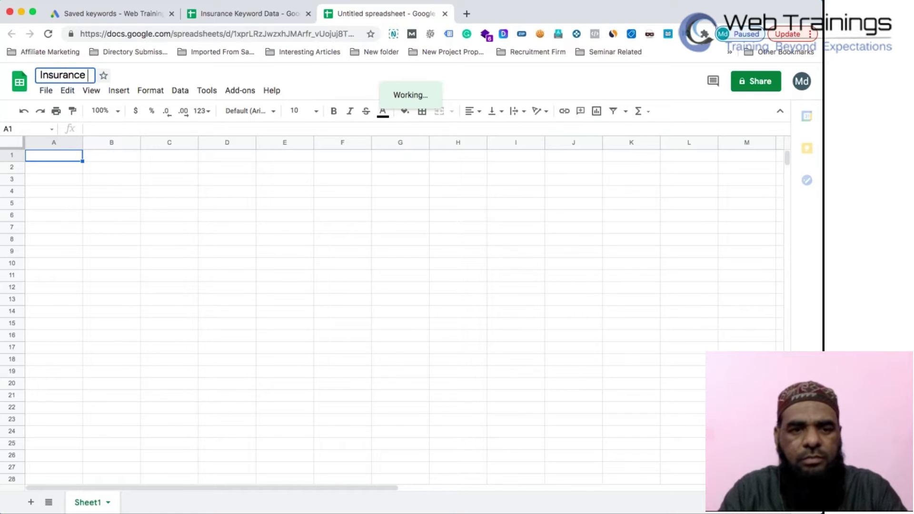
type("Competition")
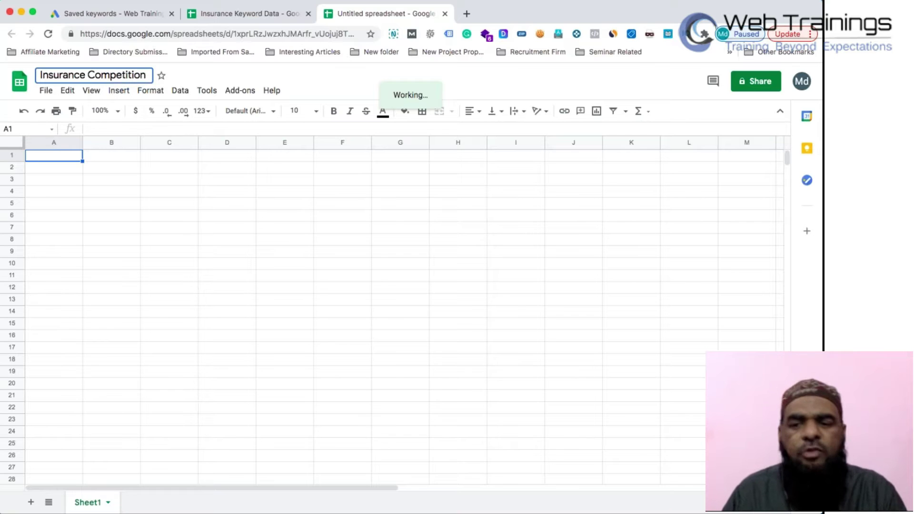
left_click(87, 216)
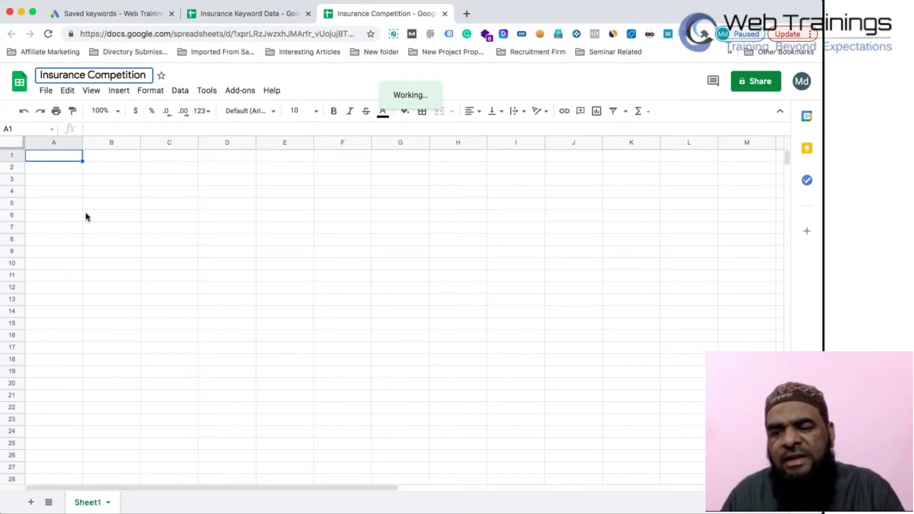
Enter the header "Website" in cell A1
left_click(67, 158)
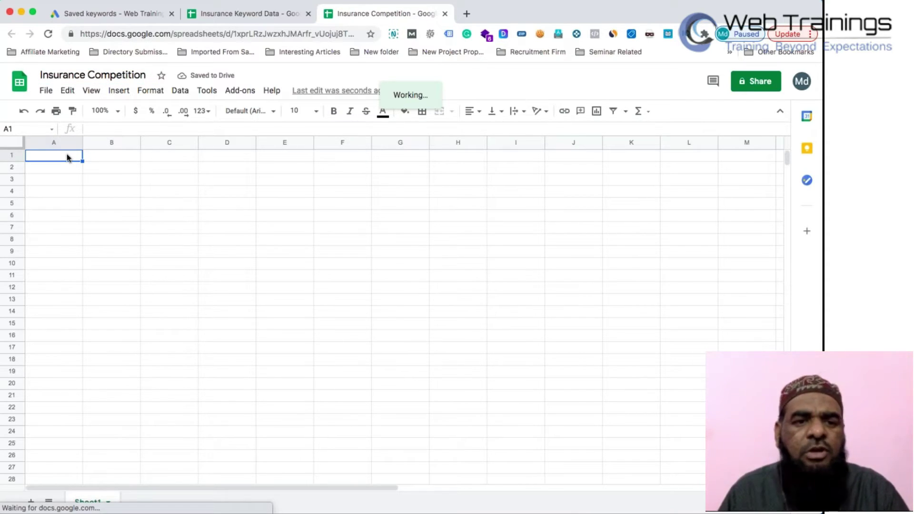
type("WEbs")
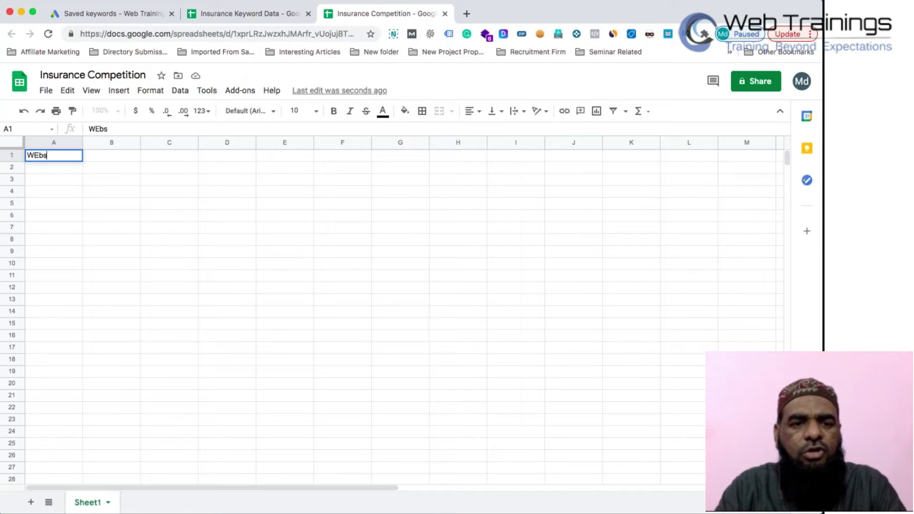
key("BackSpace")
key("BackSpace")
key("BackSpace")
type("ebsite")
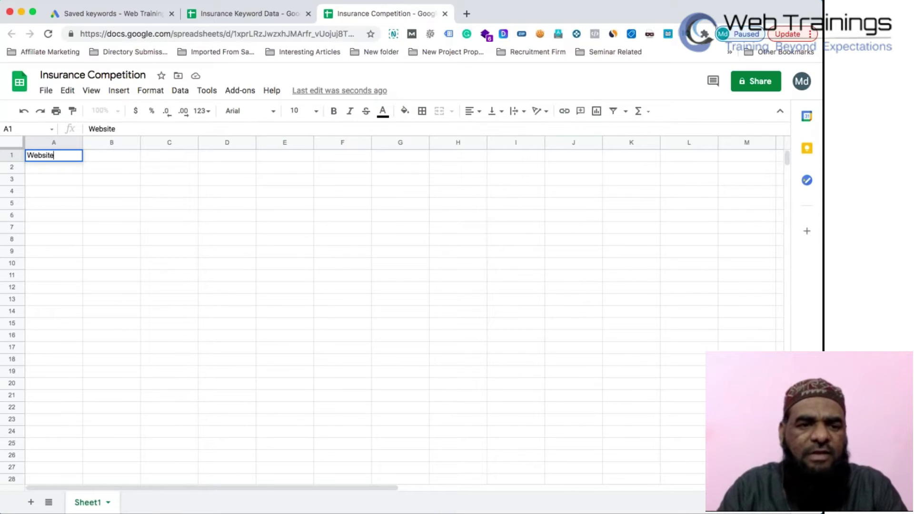
key("Tab")
Enter the headers "Age", "DA" and "PA" in cells B1, C1 and D1
type("Age")
key("Tab")
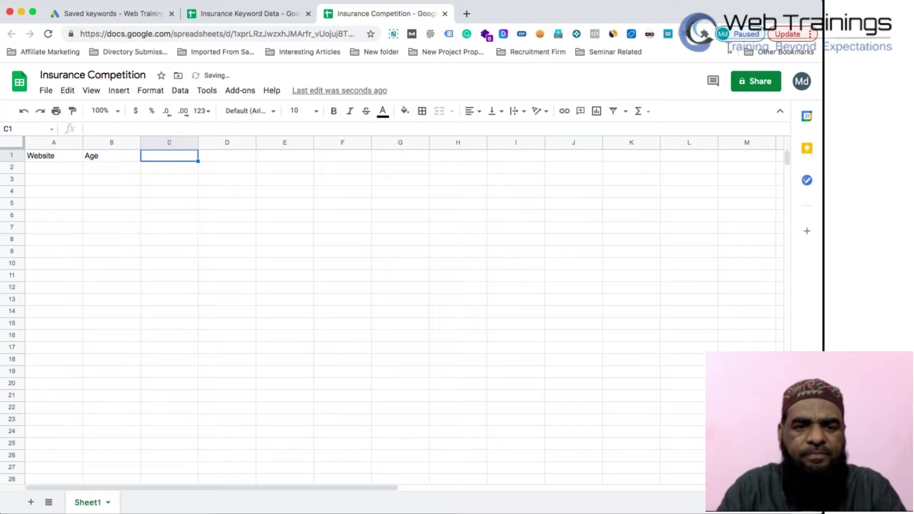
type("DA")
key("Tab")
type("PA")
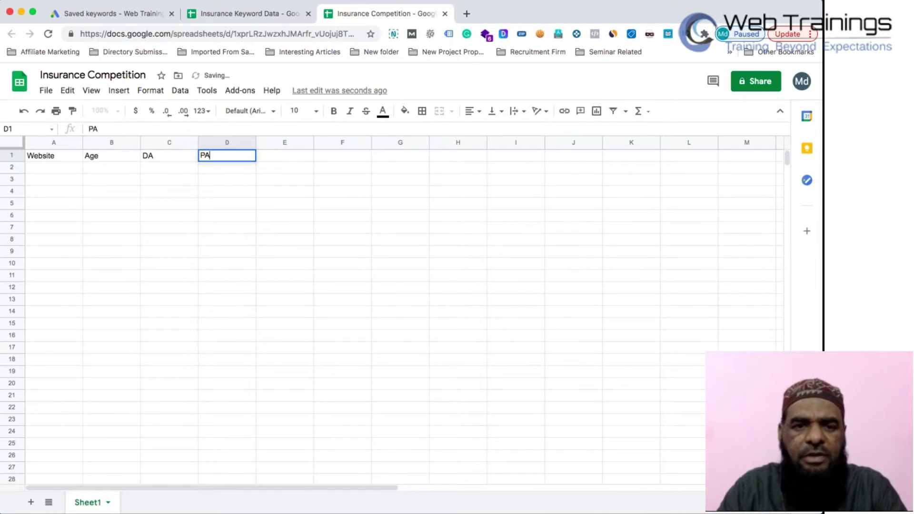
key("Tab")
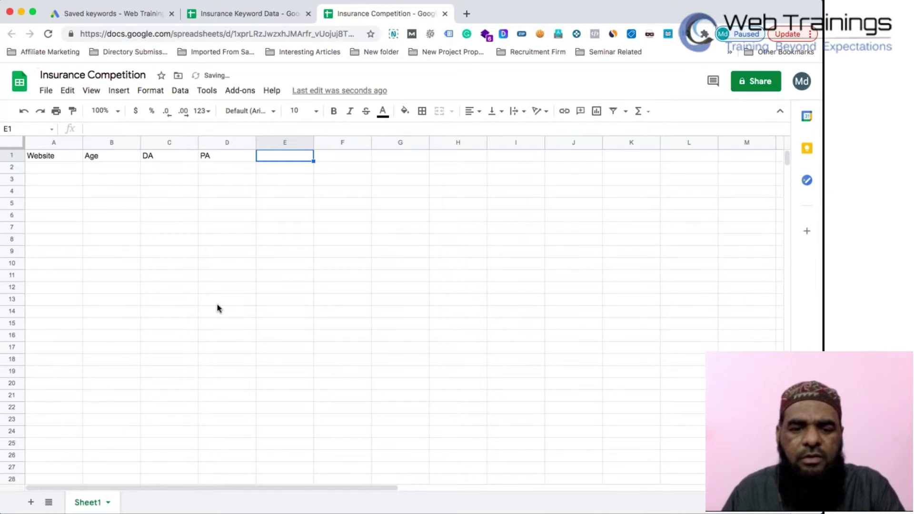
Consult the Website Competitive Factors list in Competitor Analysis.pdf and enter the headers "Content Quality", "Website Quality", "No of Pages" and "Backlinks" in E1:H1
key("super+Tab")
key("super+Tab")
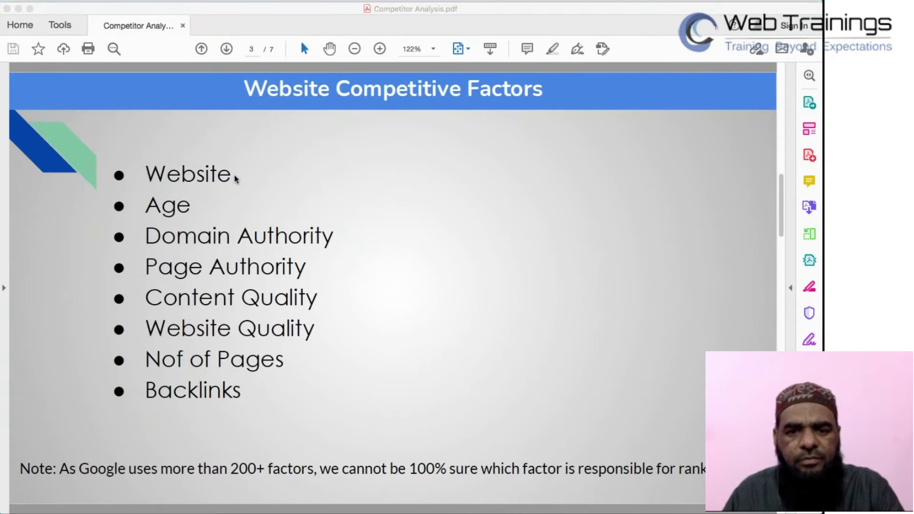
key("super+Tab")
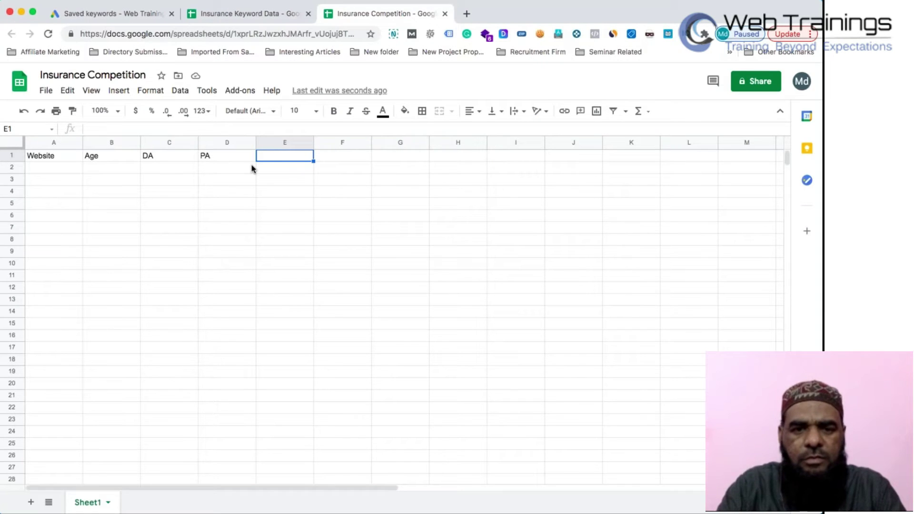
type("Content Quality")
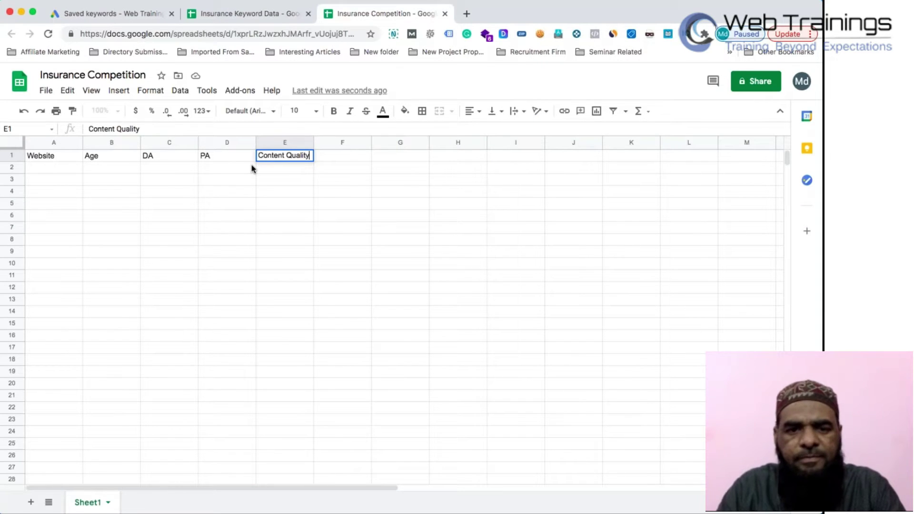
key("Tab")
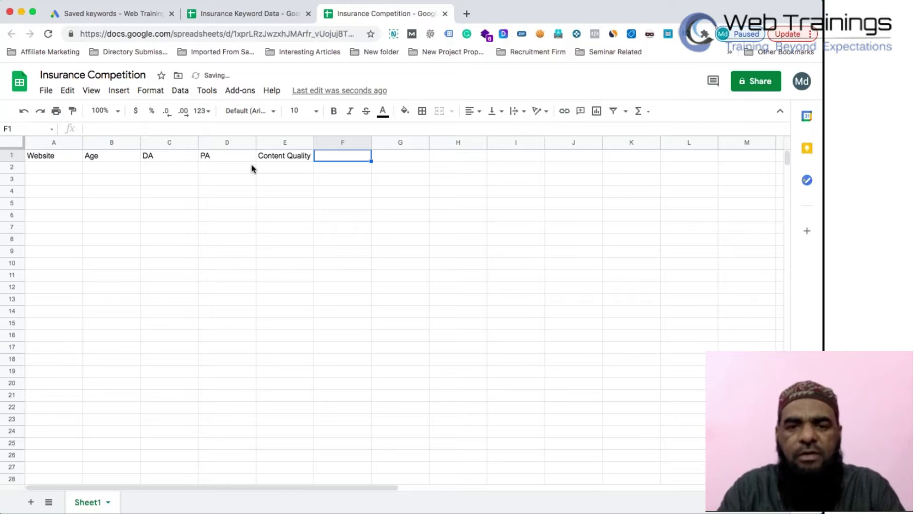
type("Website Quality")
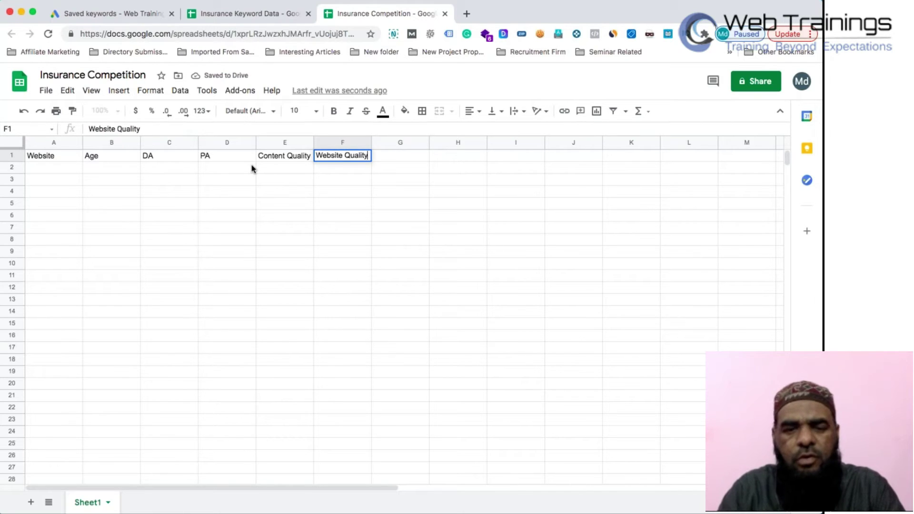
key("Tab")
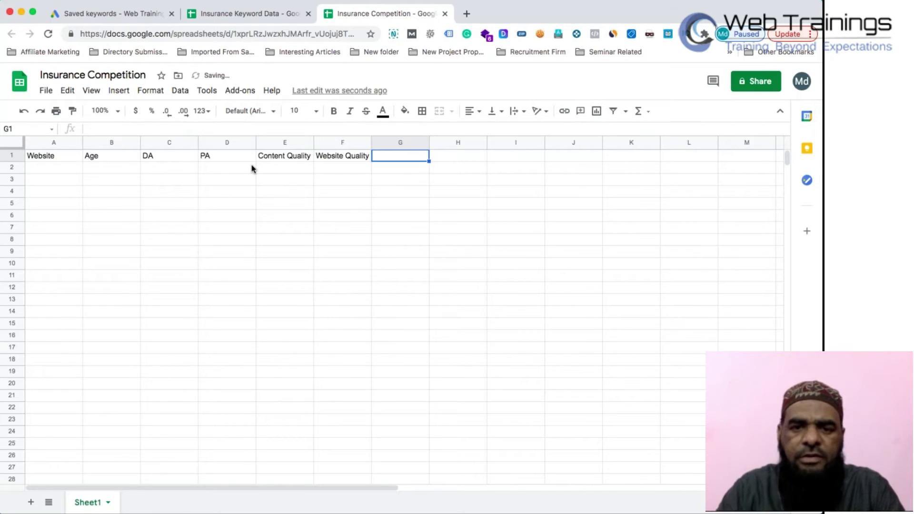
type("No of Pages")
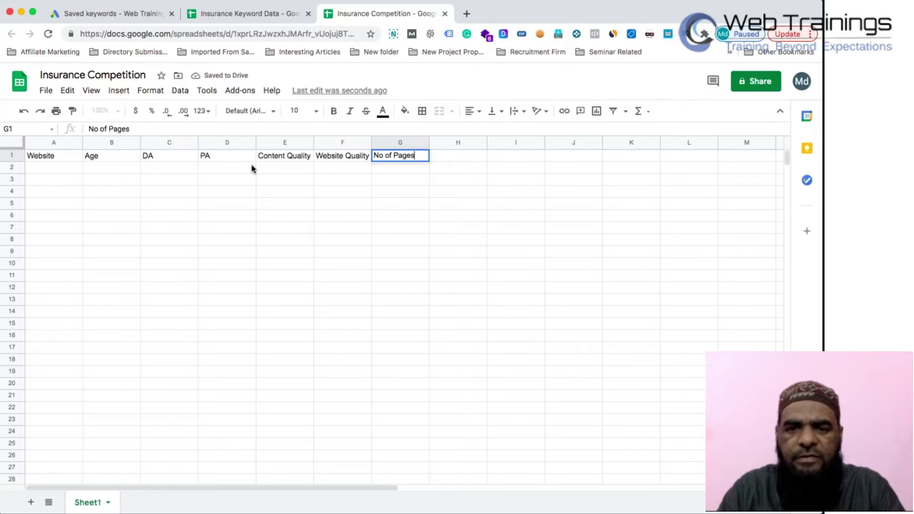
key("Tab")
type("Backlinks")
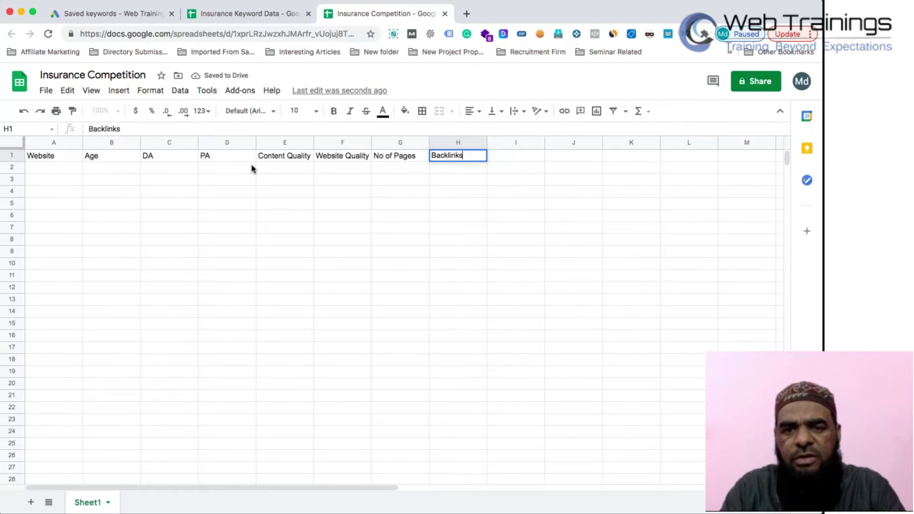
key("Return")
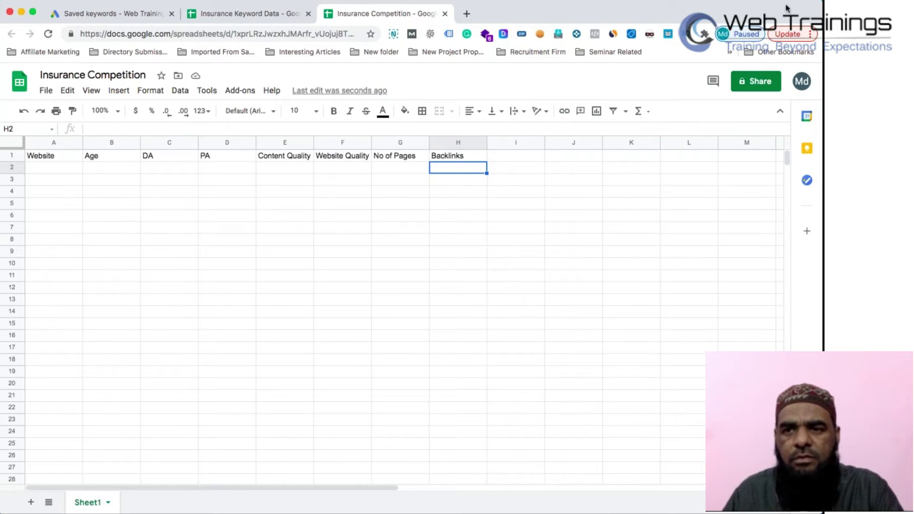
Adjust the column widths, widening Website Quality and Content Quality and narrowing PA, DA and Age
left_click(374, 143)
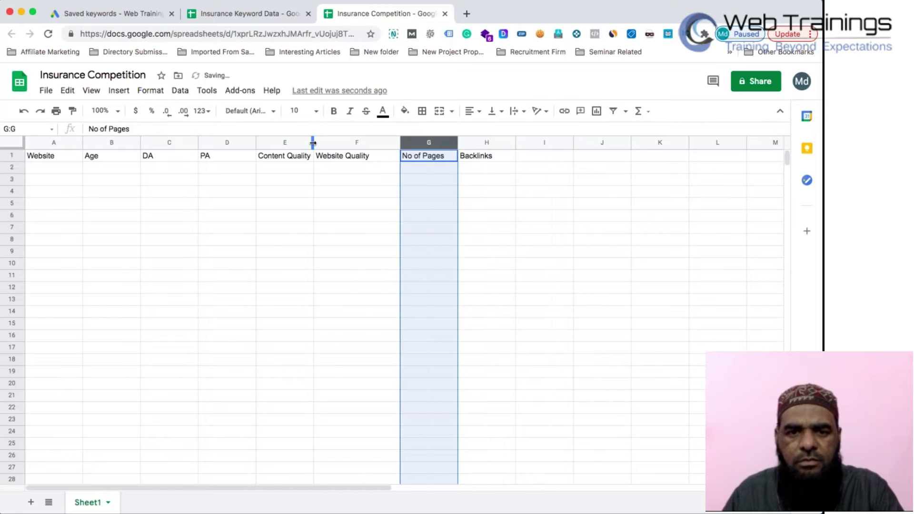
left_click_drag(313, 142, 328, 142)
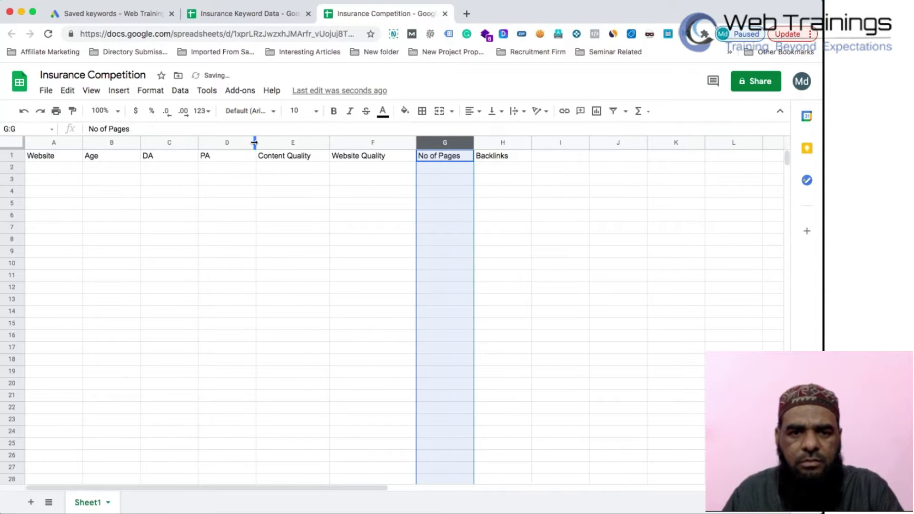
left_click_drag(254, 143, 169, 142)
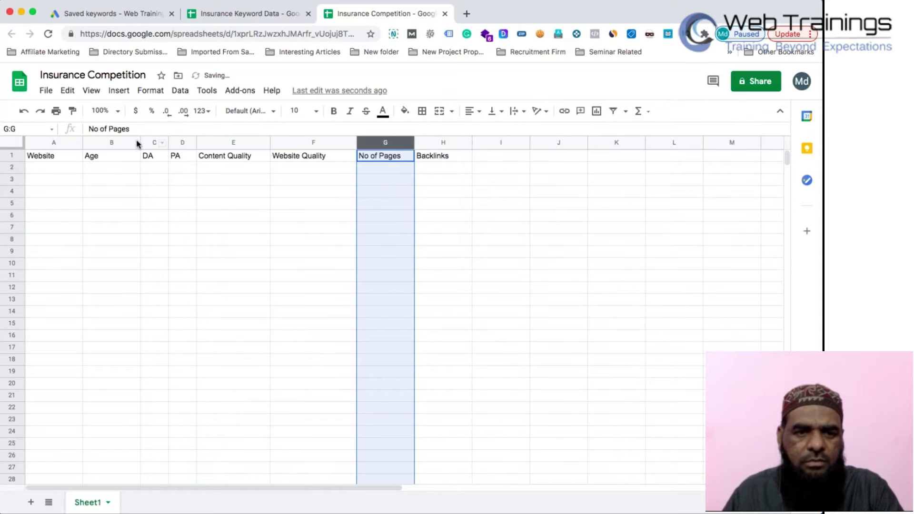
left_click_drag(141, 142, 8, 159)
Make the whole header row 1 bold and move to cell A2
left_click(8, 159)
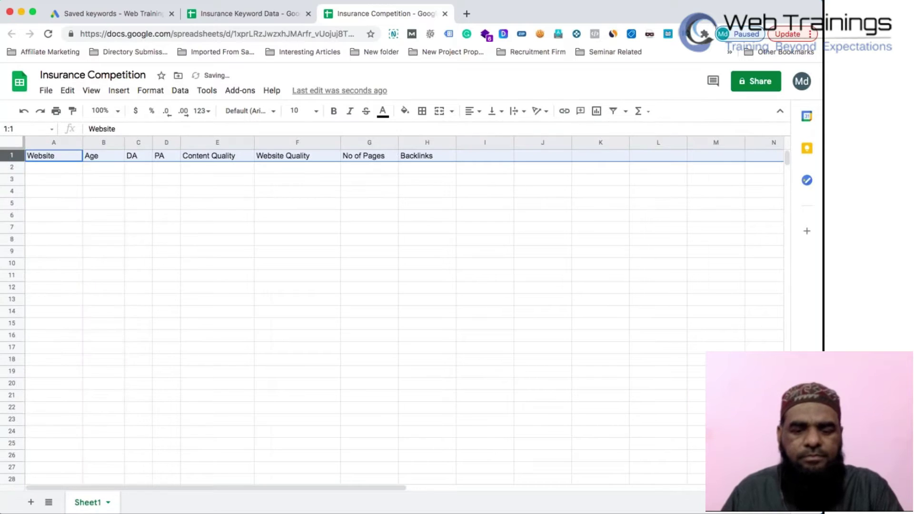
key("ctrl+b")
key("Down")
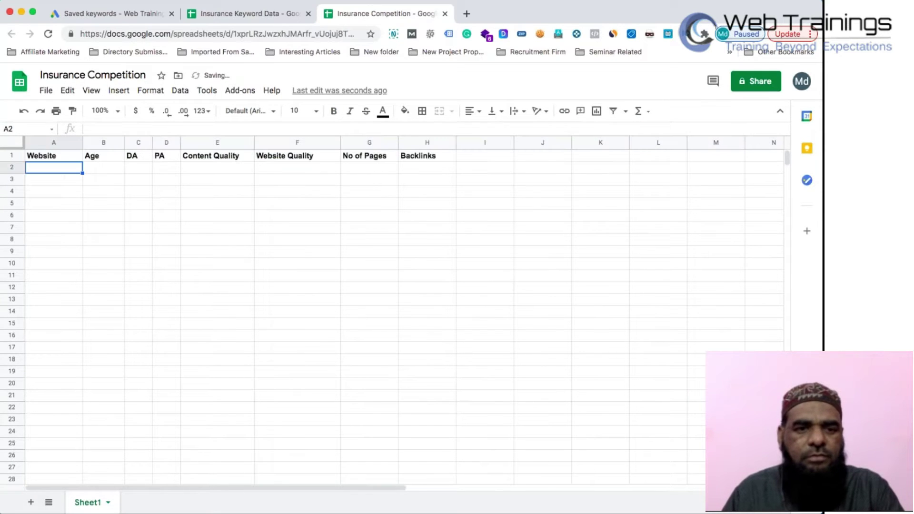
Search Google for "health insurance" in a new browser tab
left_click(461, 17)
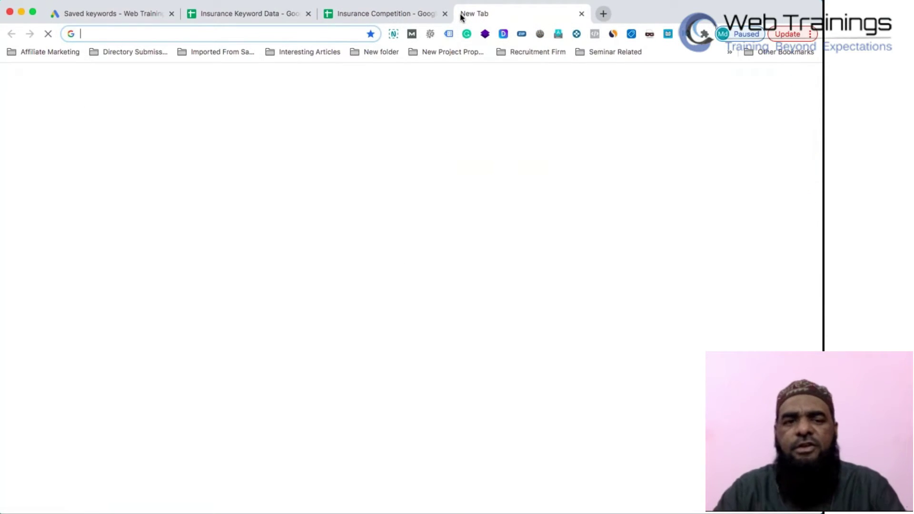
type("in")
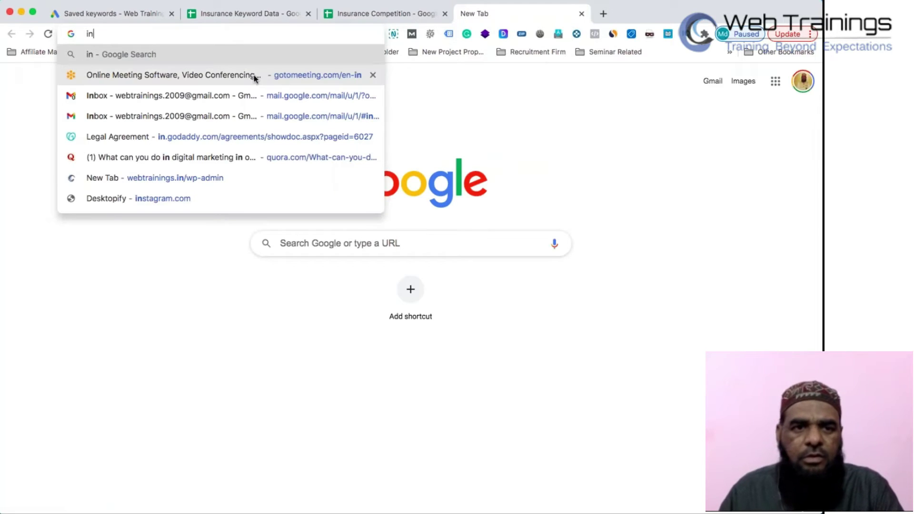
type("surnace")
key("super+a")
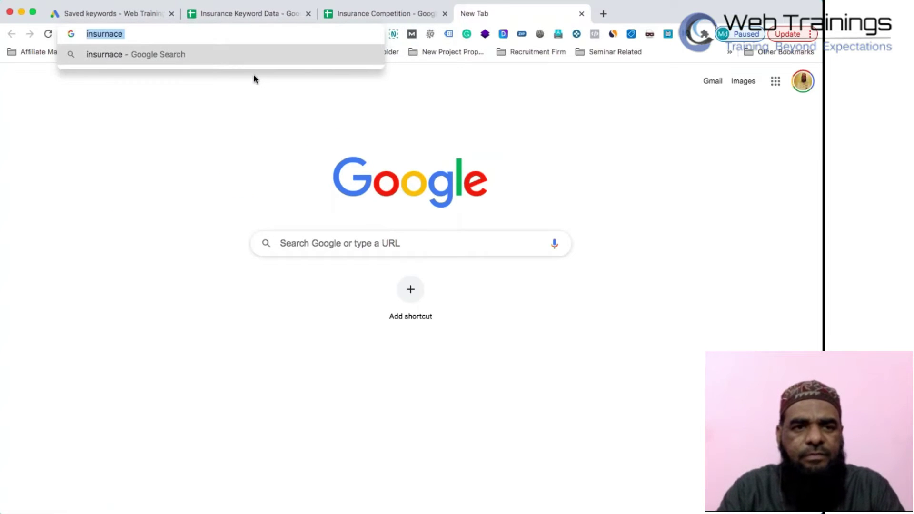
type("i")
key("BackSpace")
type("health")
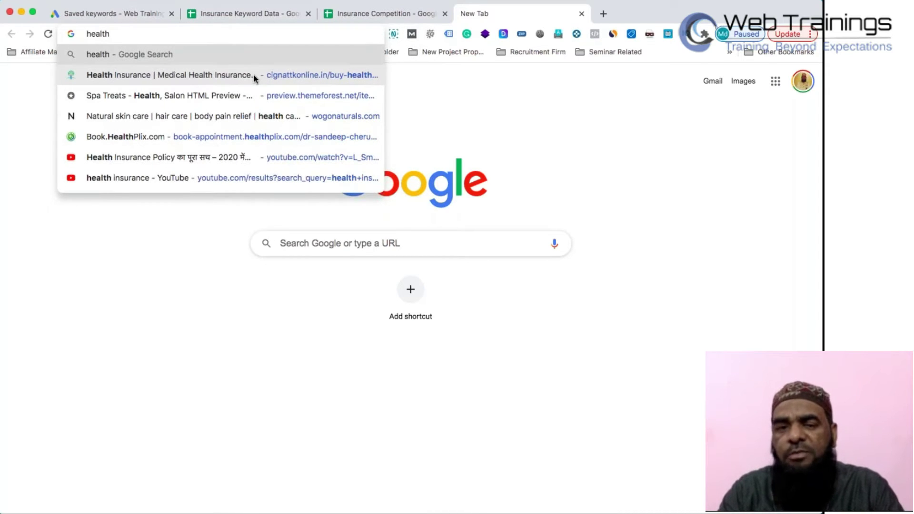
type(" ins")
key("BackSpace")
key("BackSpace")
key("BackSpace")
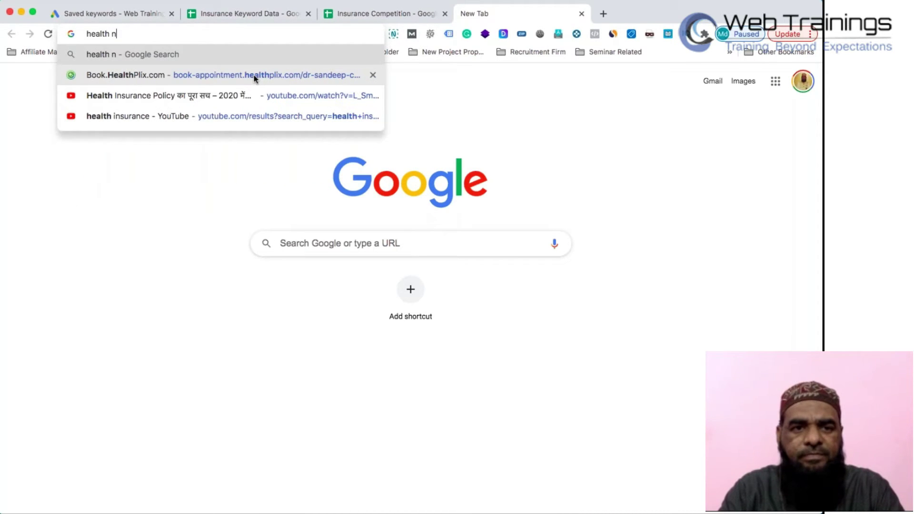
type("in")
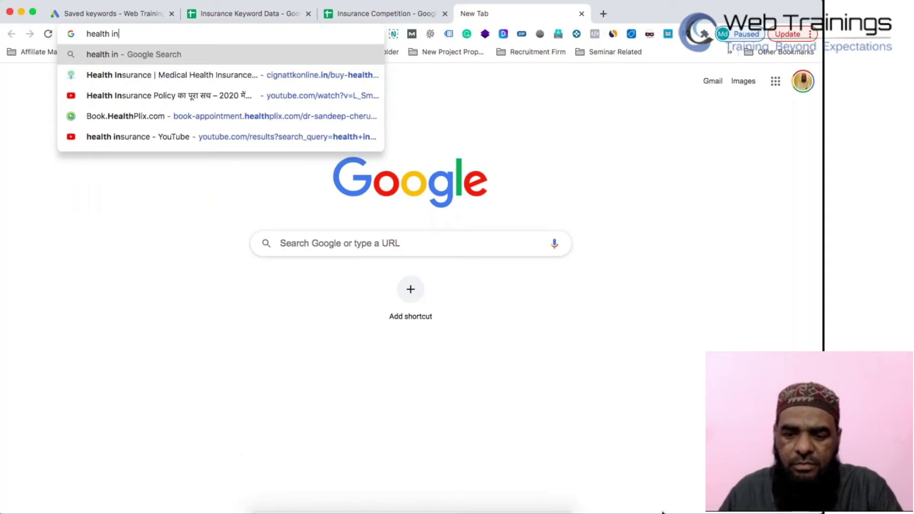
left_click(403, 488)
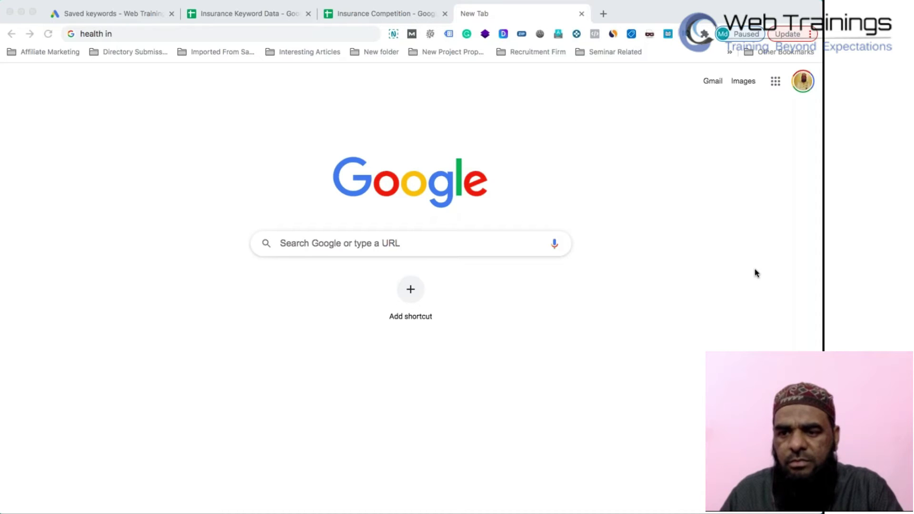
type("surance")
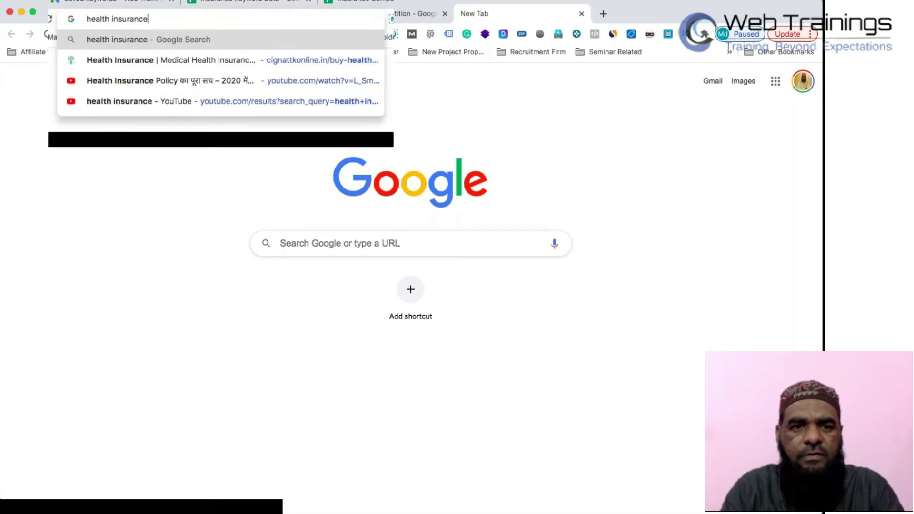
key("Return")
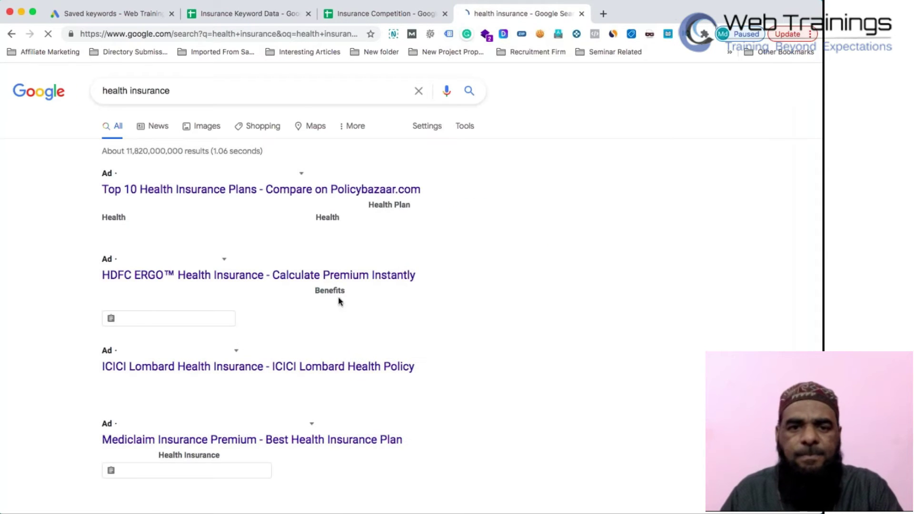
In Google's search settings, turn off "Open each selected result in a new browser window" and save the preferences
scroll(84, 335, "down", 5)
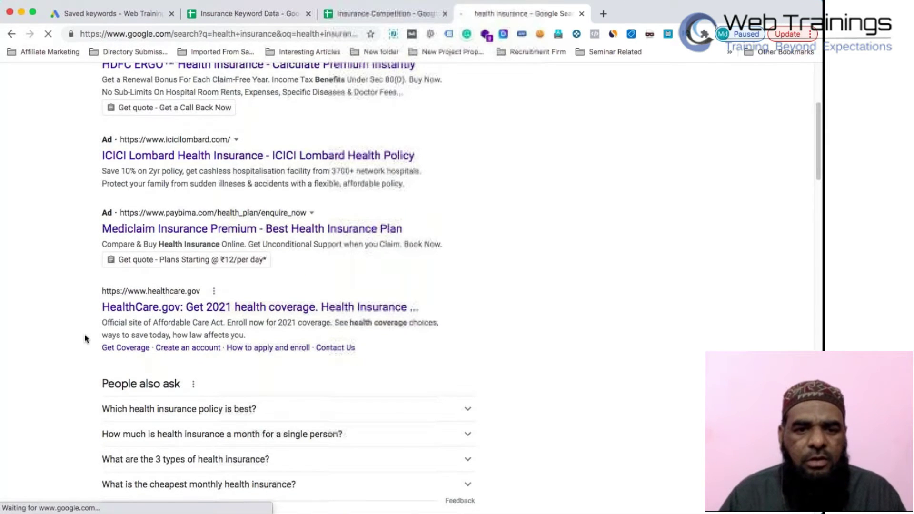
scroll(85, 337, "up", 6)
scroll(618, 384, "down", 10)
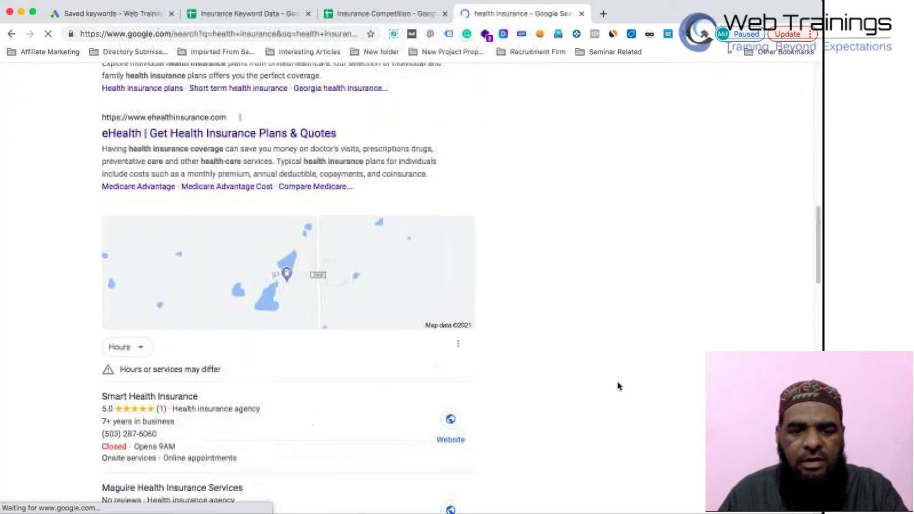
scroll(617, 383, "up", 15)
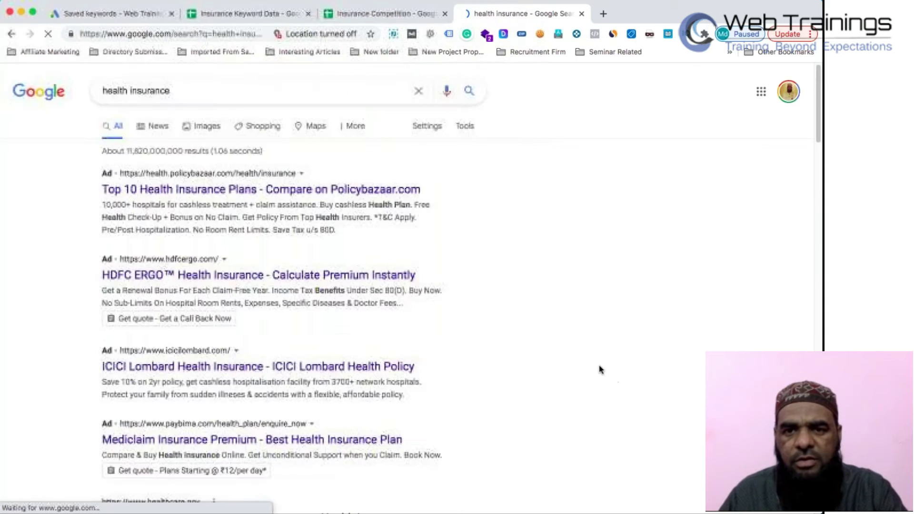
left_click(422, 128)
left_click(423, 127)
left_click(426, 127)
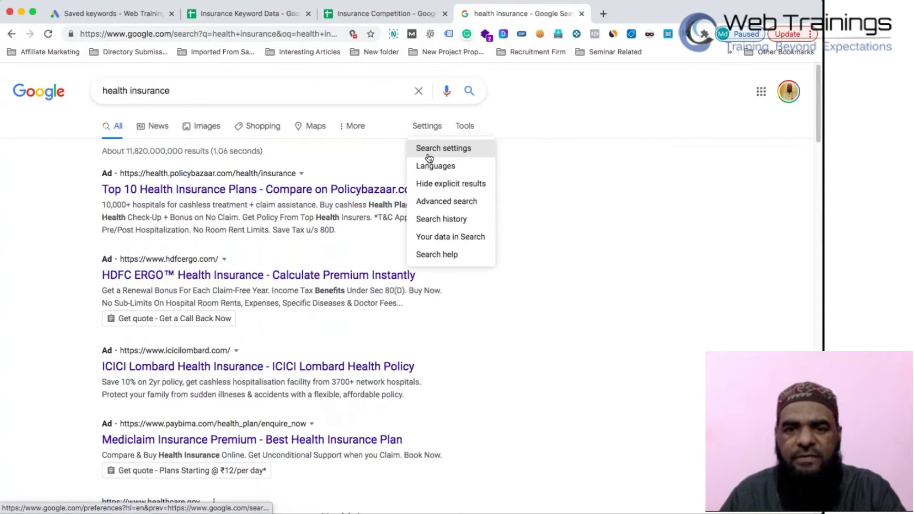
left_click(428, 156)
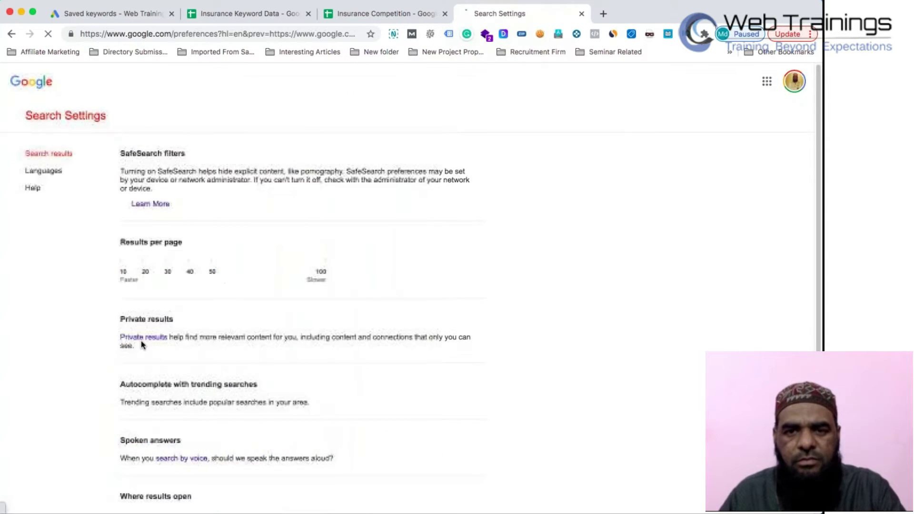
scroll(141, 345, "down", 5)
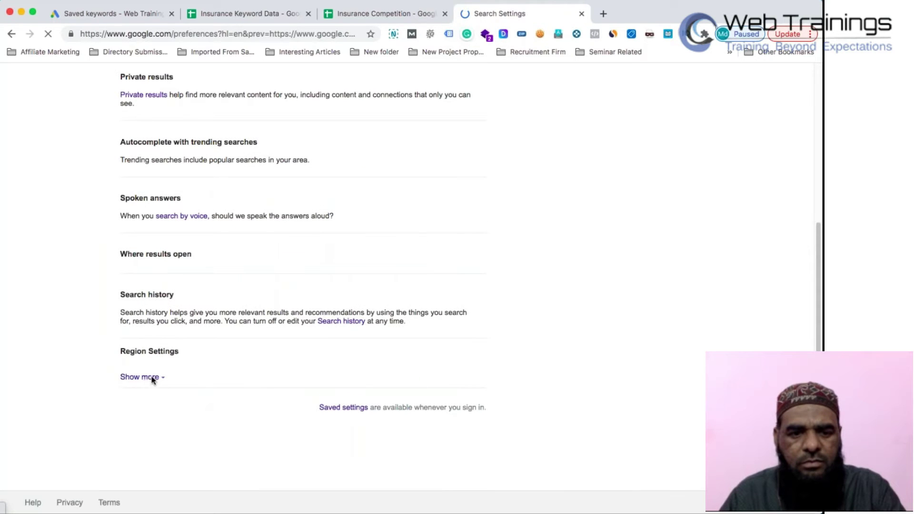
left_click(124, 378)
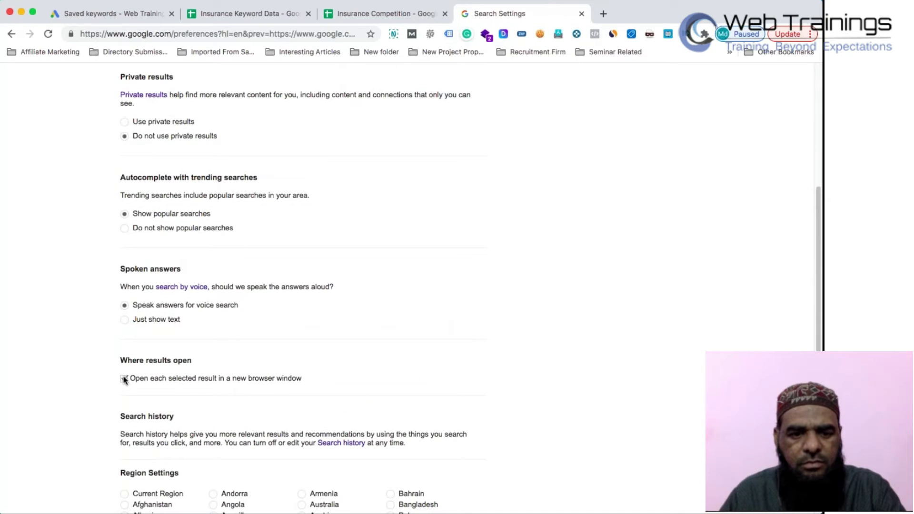
left_click(124, 378)
scroll(121, 405, "down", 3)
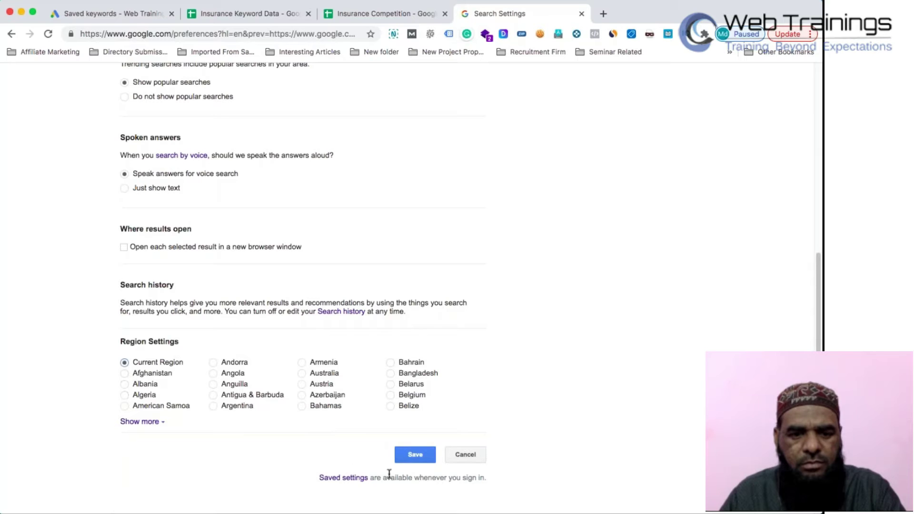
left_click(411, 451)
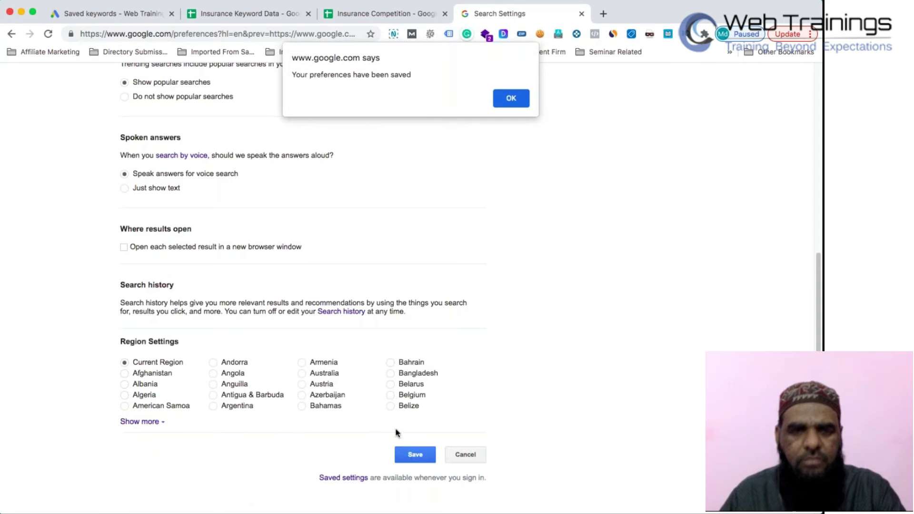
left_click(508, 97)
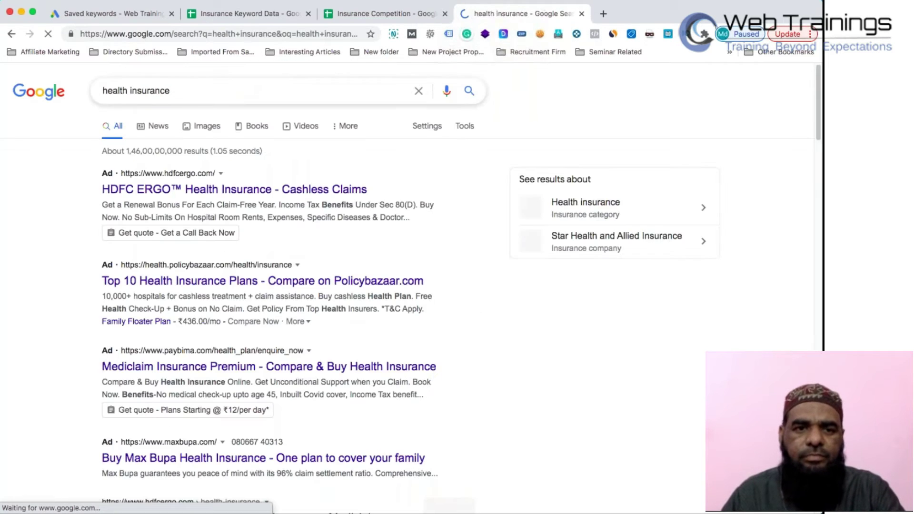
Open the organic health insurance results from hdfcergo.com, policybazaar.com and iciciprulife.com in separate new tabs
scroll(54, 347, "down", 4)
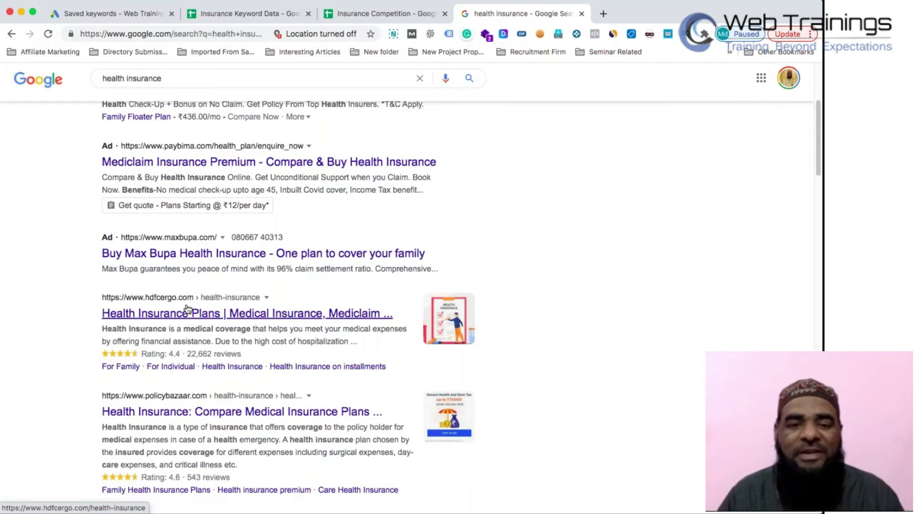
scroll(173, 387, "down", 1)
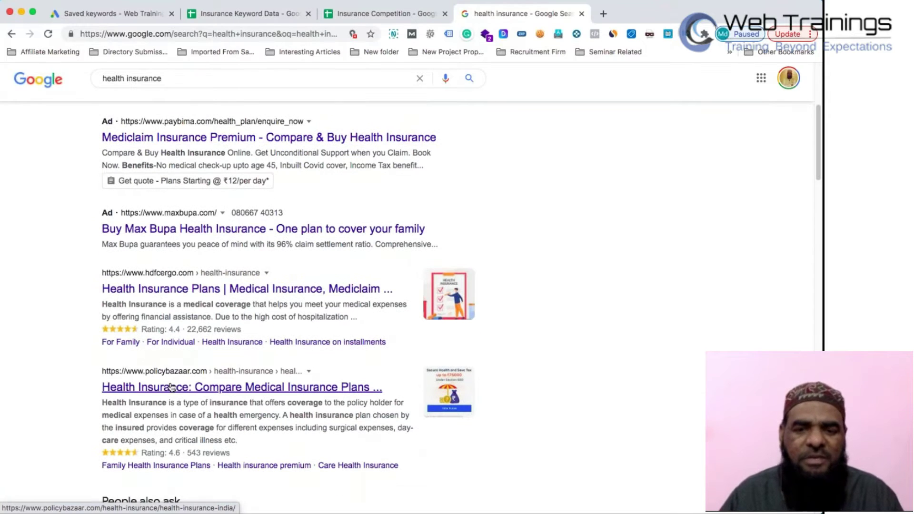
scroll(172, 388, "down", 1)
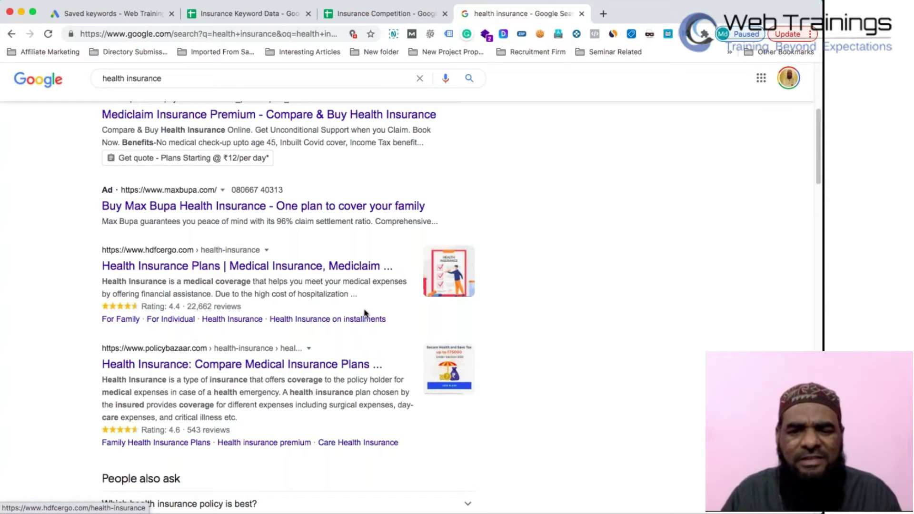
scroll(358, 313, "down", 2)
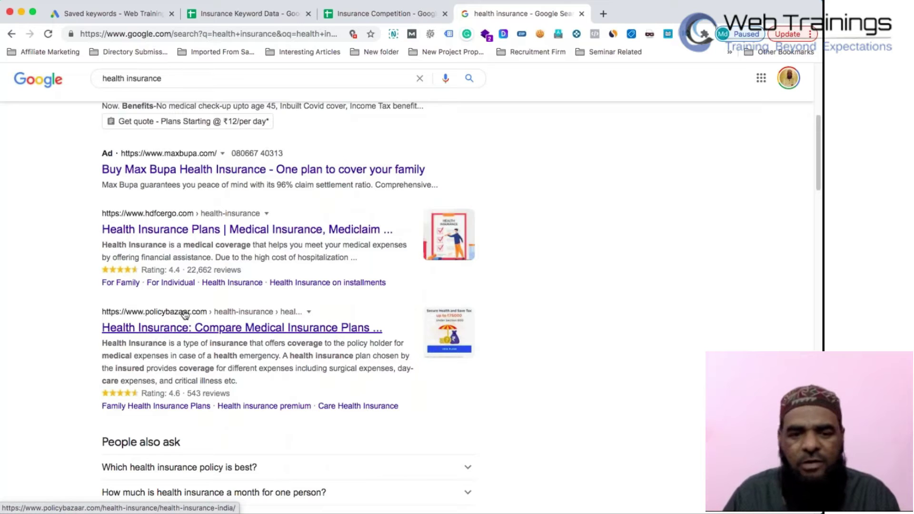
right_click(183, 233)
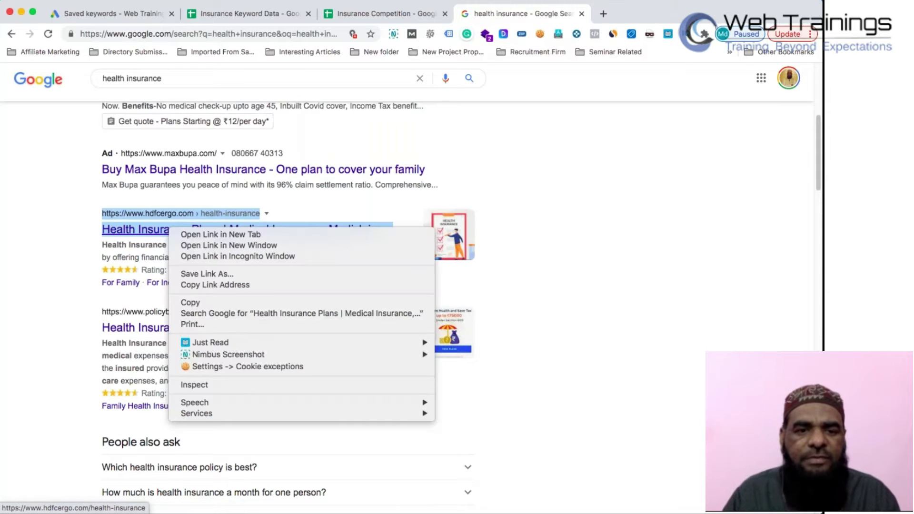
left_click(184, 235)
right_click(175, 322)
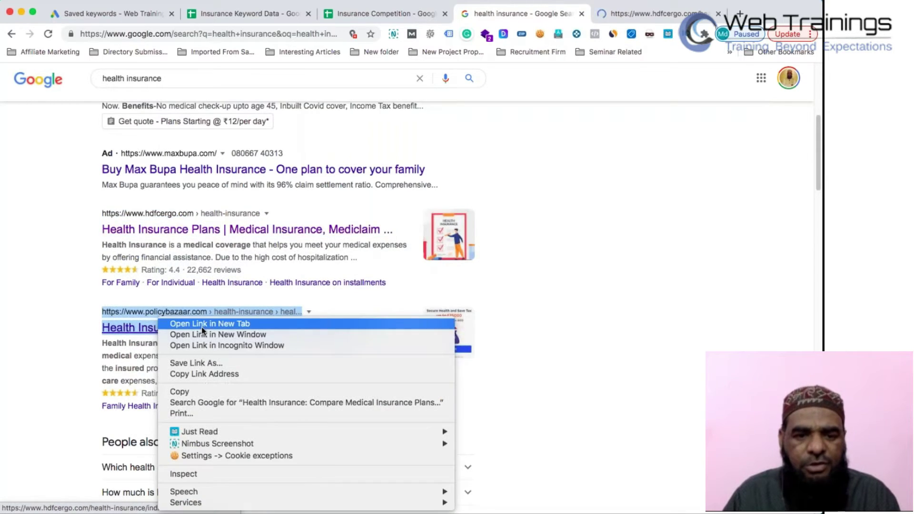
left_click(174, 324)
scroll(177, 348, "down", 5)
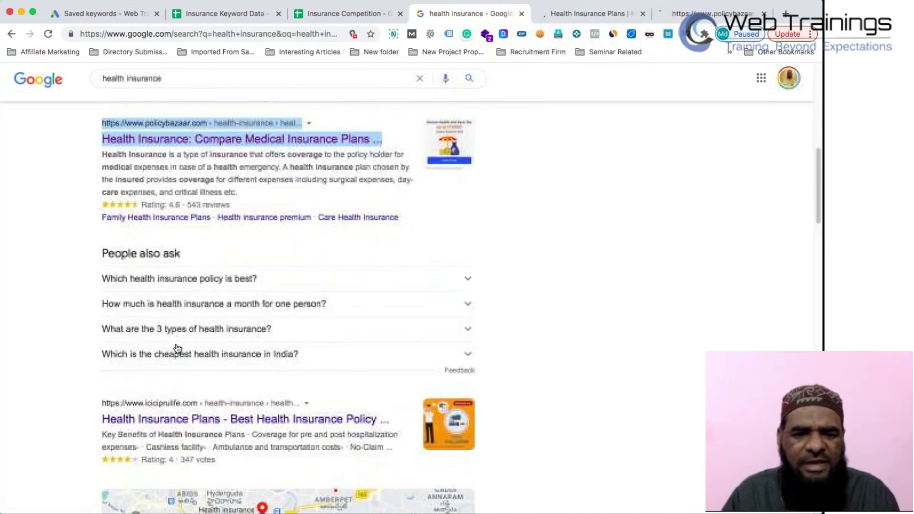
right_click(181, 393)
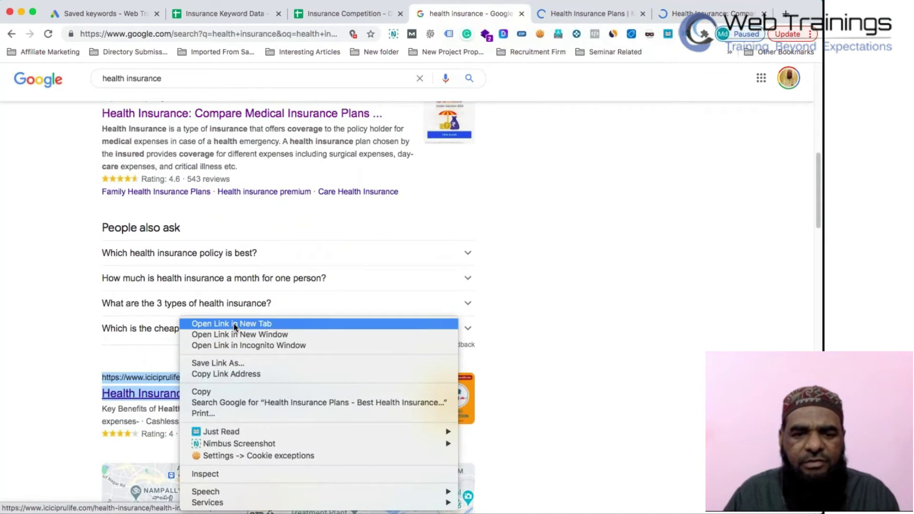
left_click(230, 333)
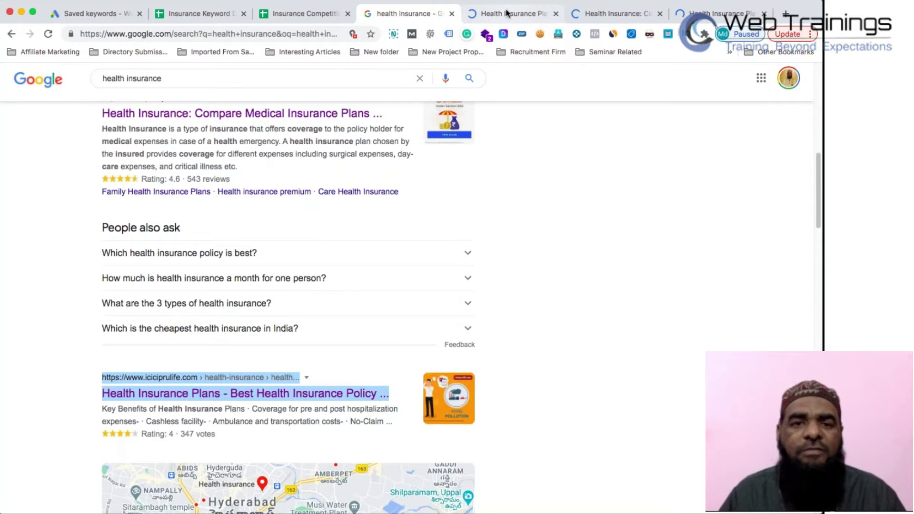
View the HDFC ERGO health insurance page and open whois.domaintools.com in a new tab
left_click(505, 13)
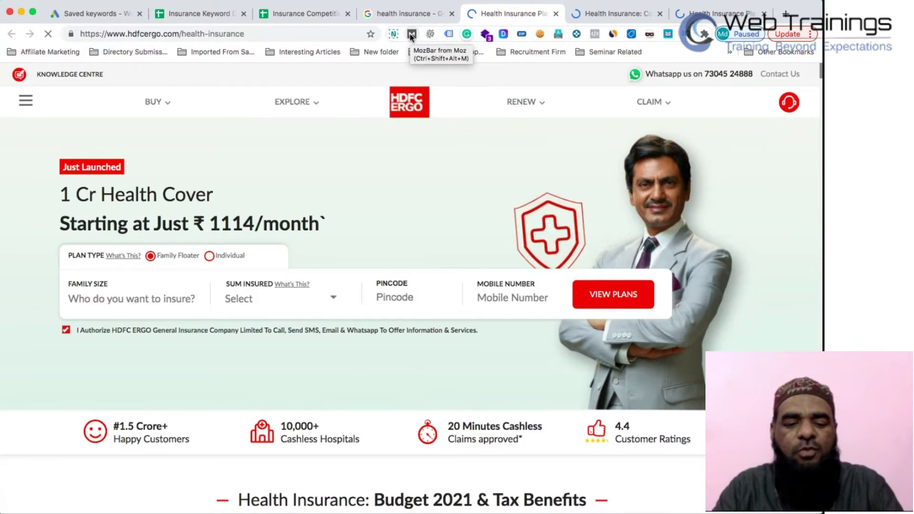
key("super+t")
type("whoi")
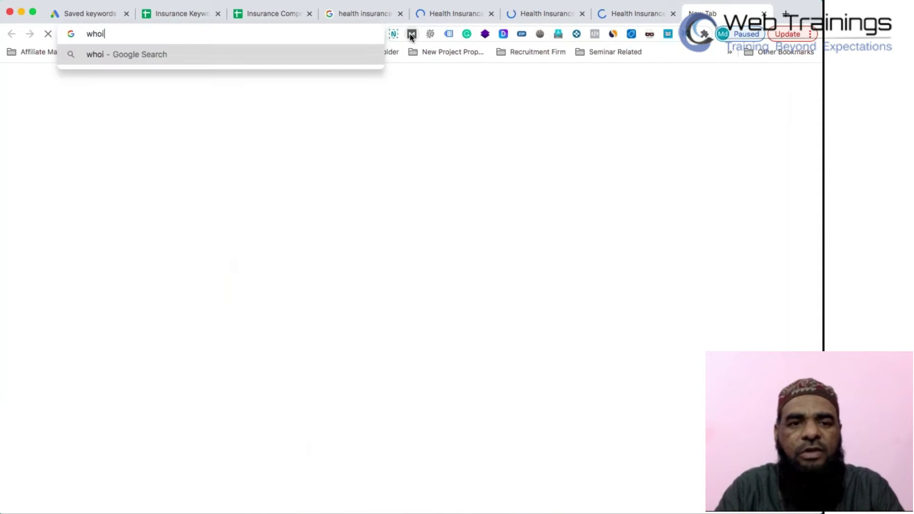
type("s.domaintools.com")
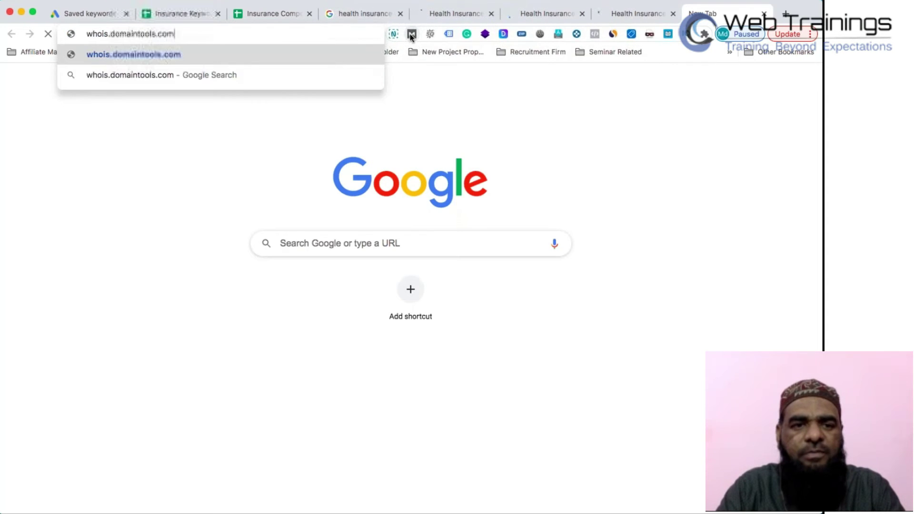
key("Return")
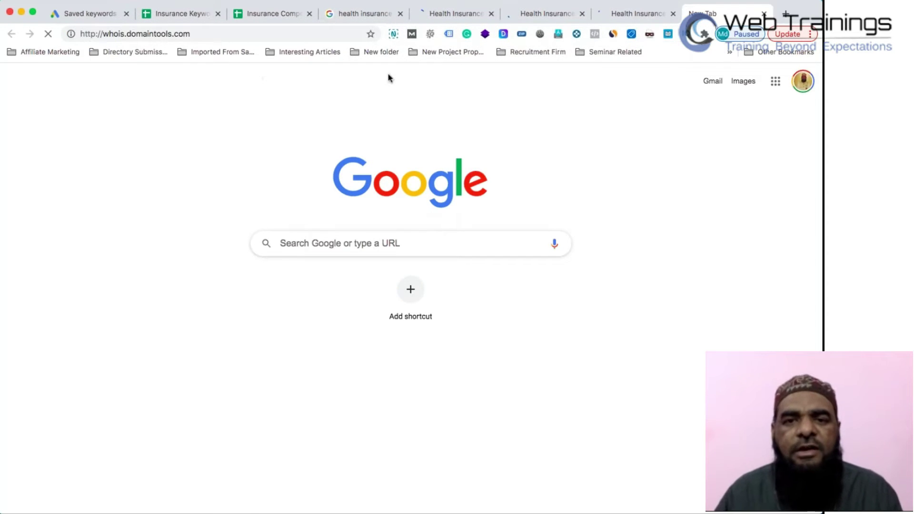
Highlight the "health-insurance" part of the HDFC ERGO page address and bring up the Policybazaar page with MozBar turned on
left_click(420, 17)
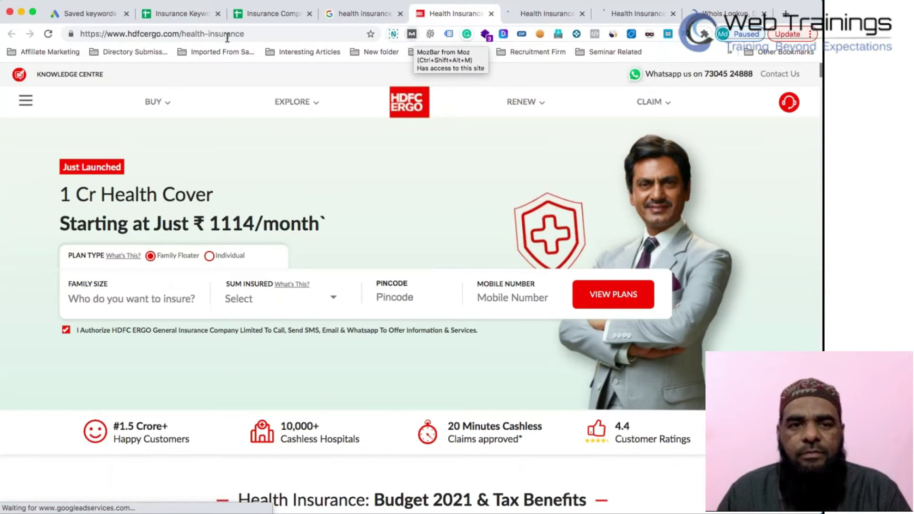
left_click_drag(181, 33, 249, 32)
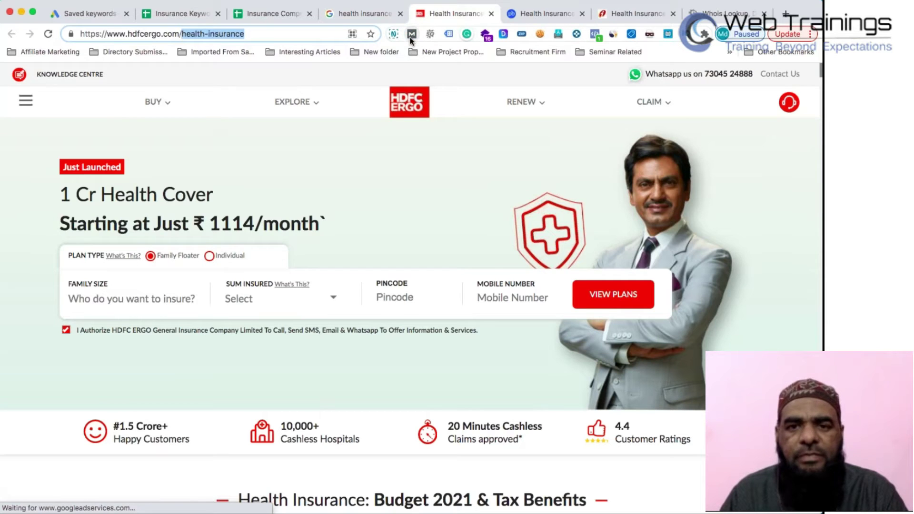
left_click(532, 16)
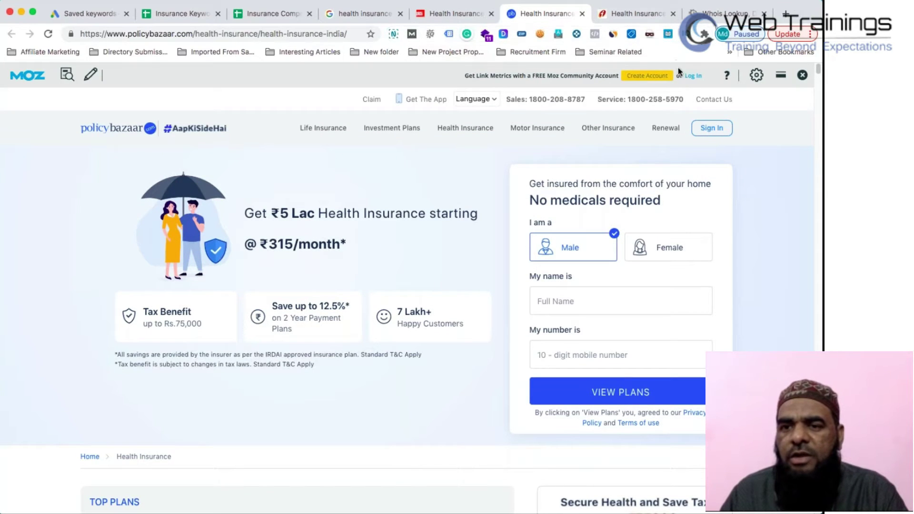
Open the Moz login page from MozBar, close the Whois Lookup tab and return to the HDFC ERGO page
left_click(692, 76)
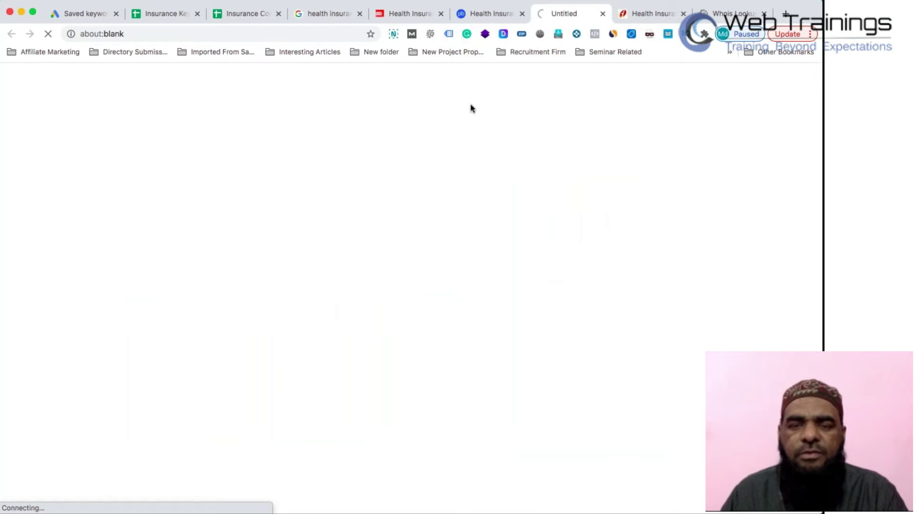
left_click(761, 14)
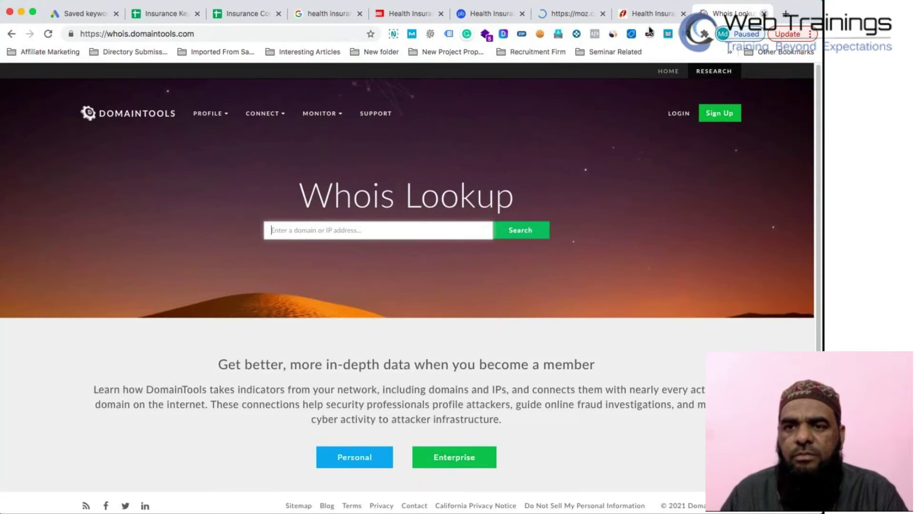
key("super+w")
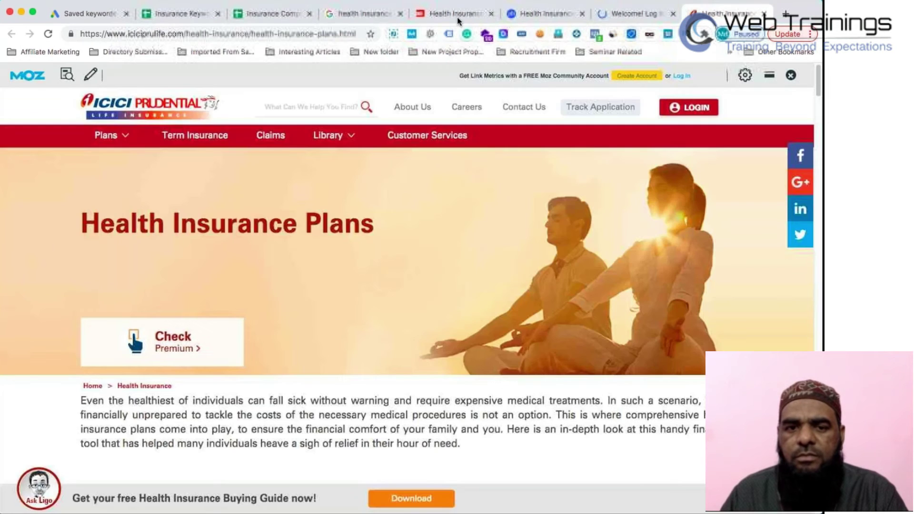
left_click(457, 15)
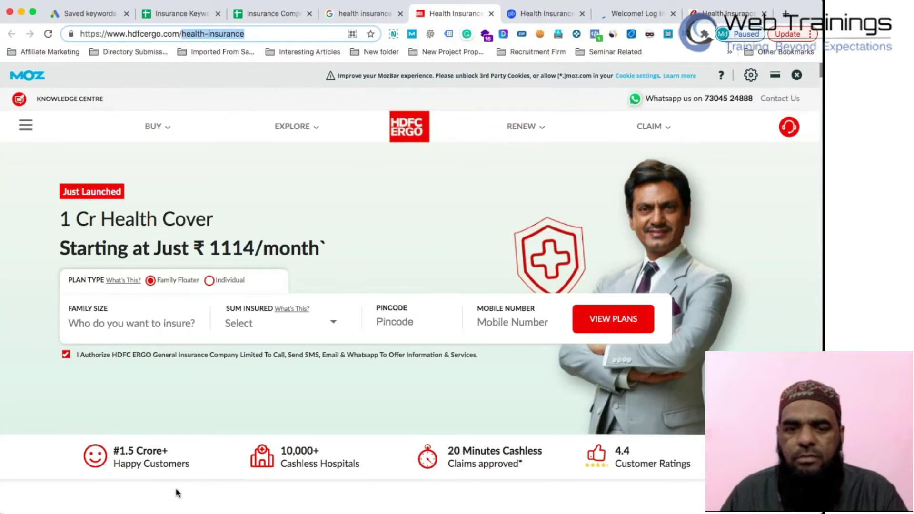
Fill in the account e-mail and password with the saved credentials and log in to Moz
left_click(633, 15)
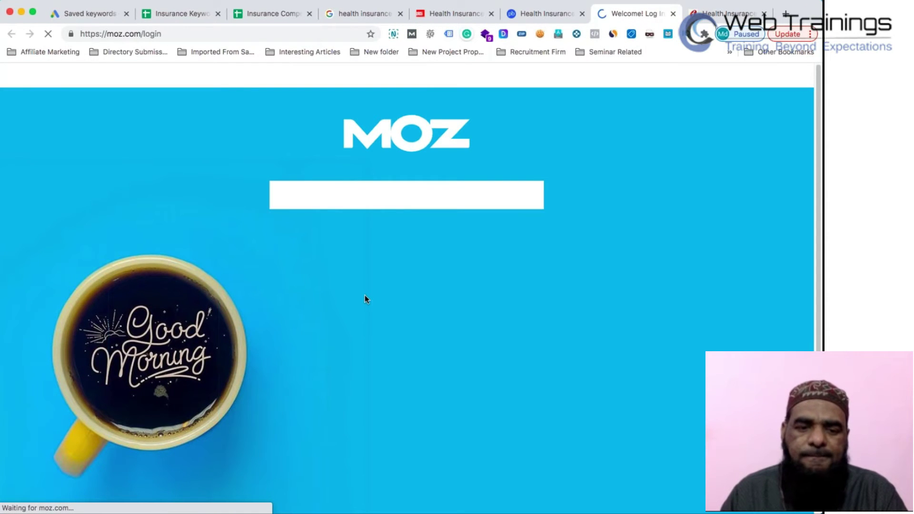
left_click(331, 262)
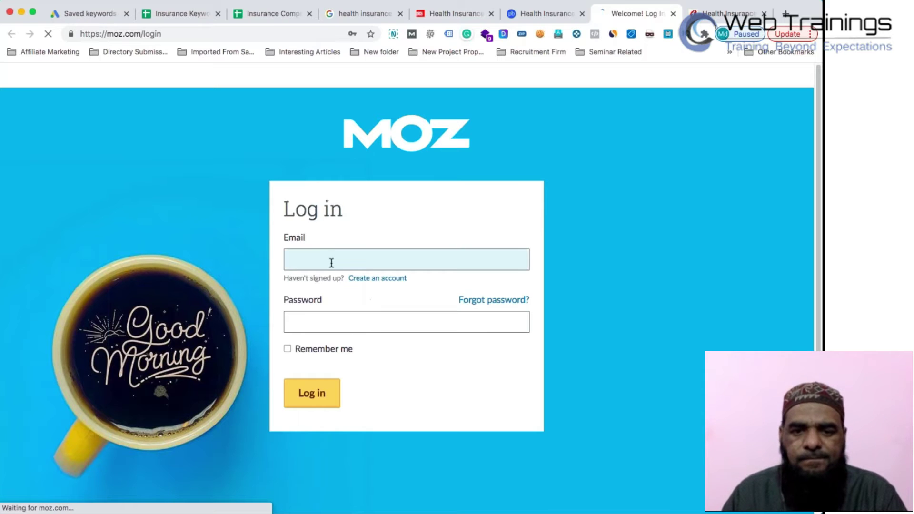
left_click(363, 287)
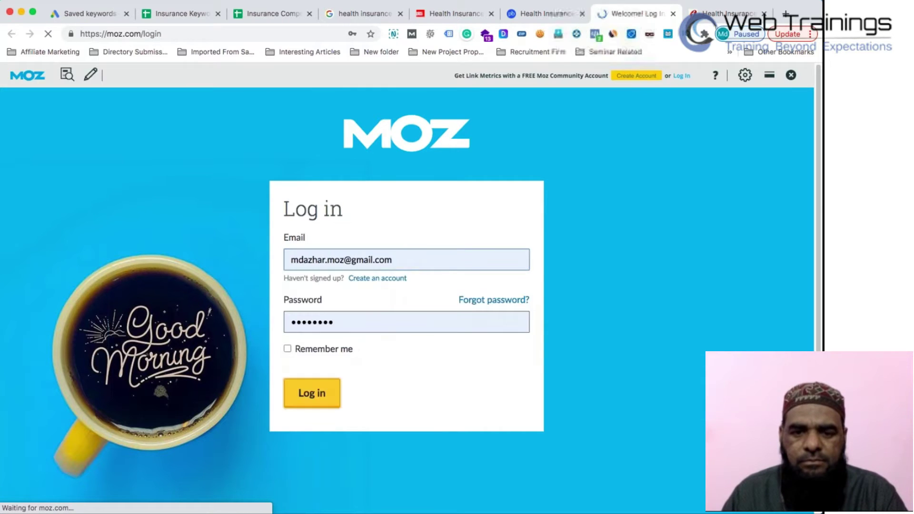
key("Return")
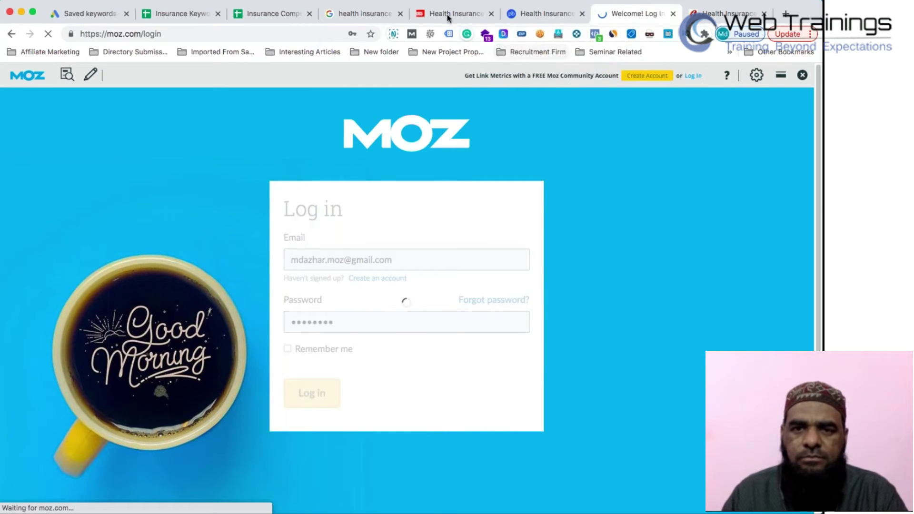
Reload the HDFC ERGO page and the Google "health insurance" results to load MozBar's metrics
left_click(447, 14)
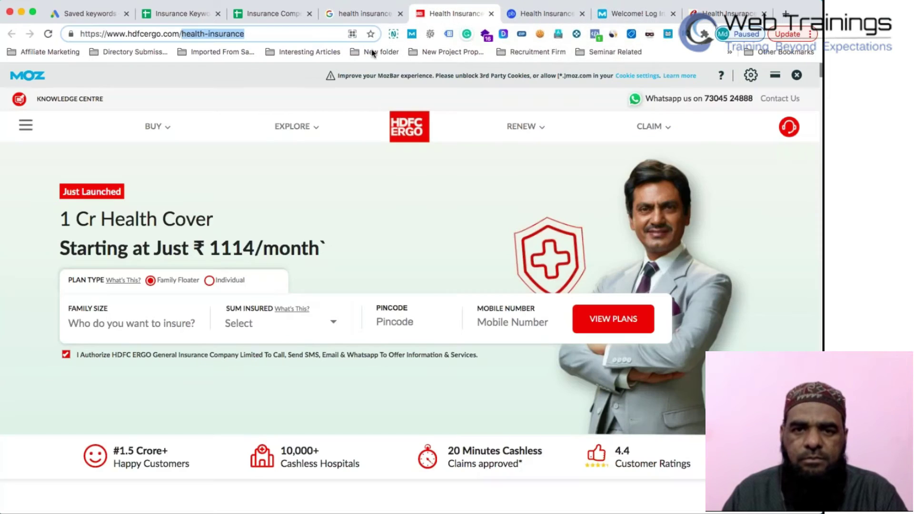
left_click(48, 33)
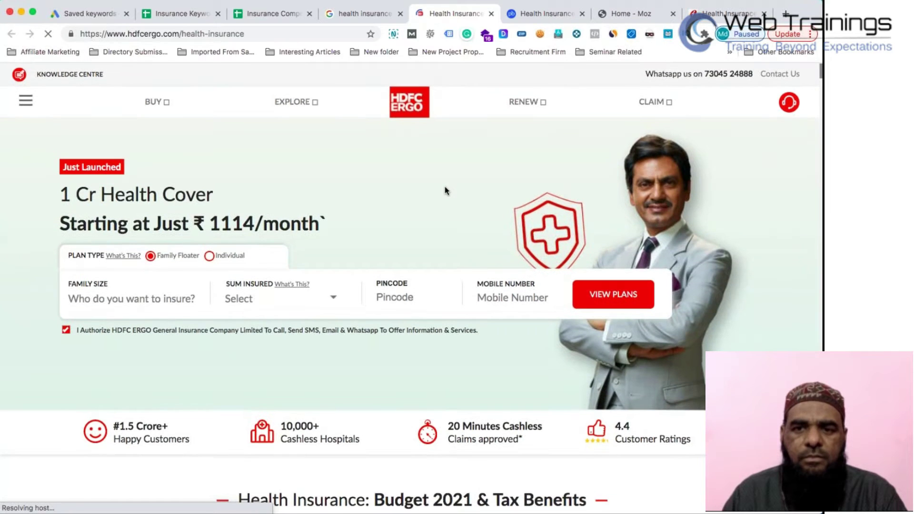
left_click(533, 15)
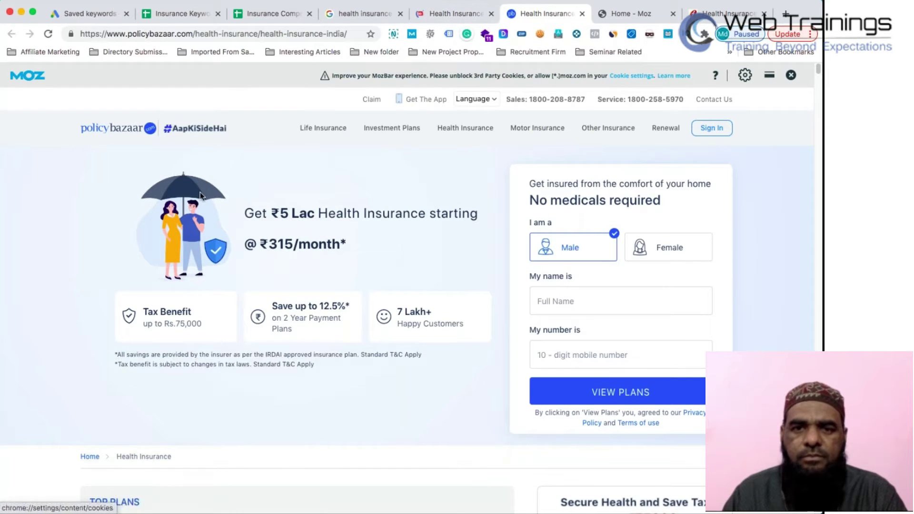
left_click(362, 17)
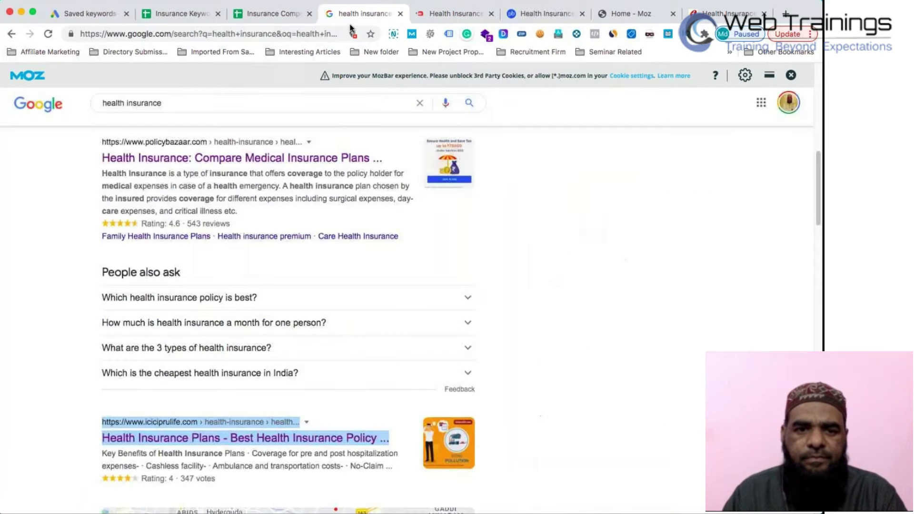
scroll(266, 269, "up", 5)
scroll(267, 269, "down", 1)
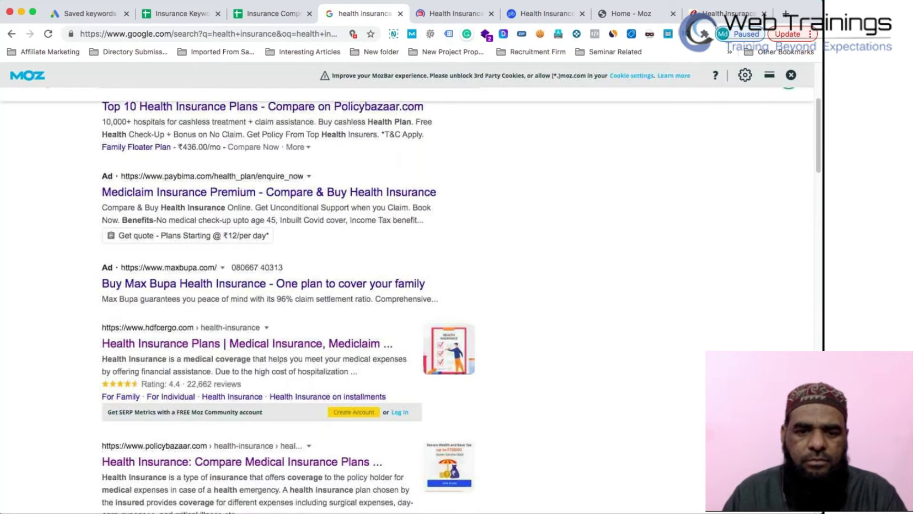
scroll(267, 269, "down", 3)
left_click(48, 33)
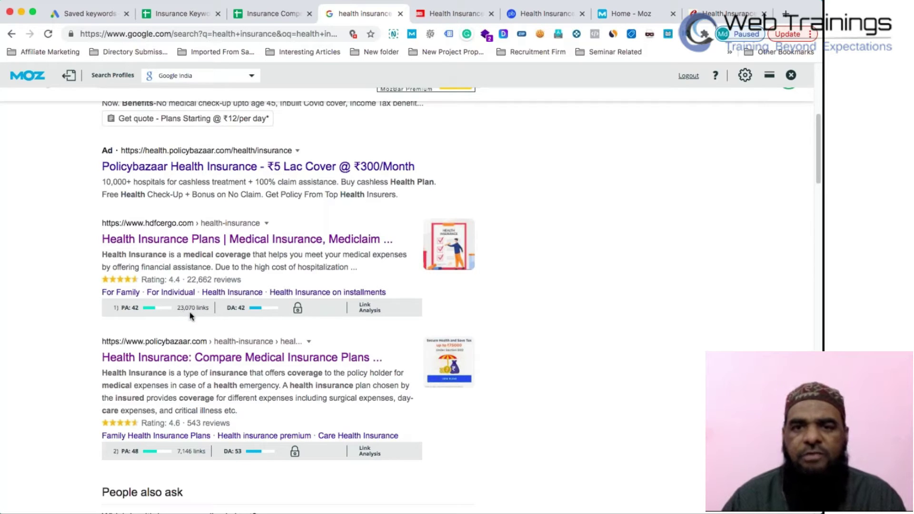
In the Website column of the Insurance Competition sheet, enter "HDFCErgo" in A2 and "PolicyBazaar.com" in A3
left_click(271, 20)
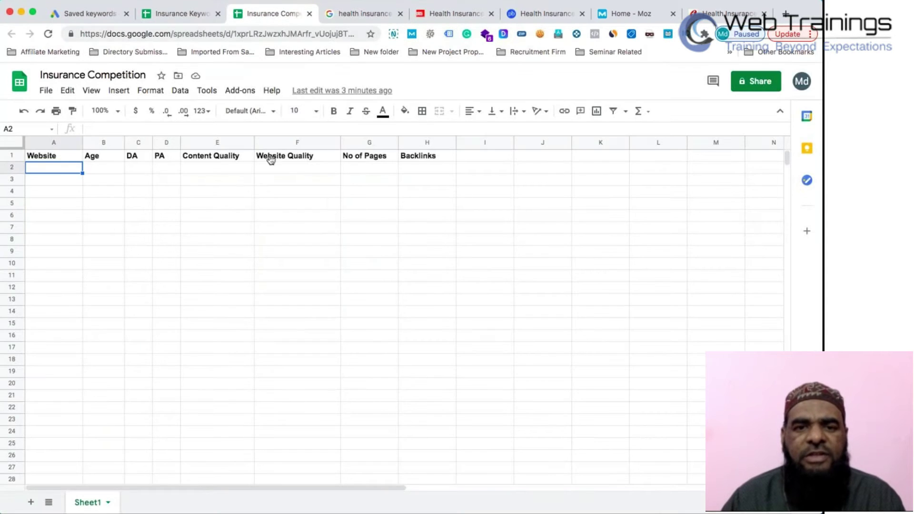
left_click(192, 18)
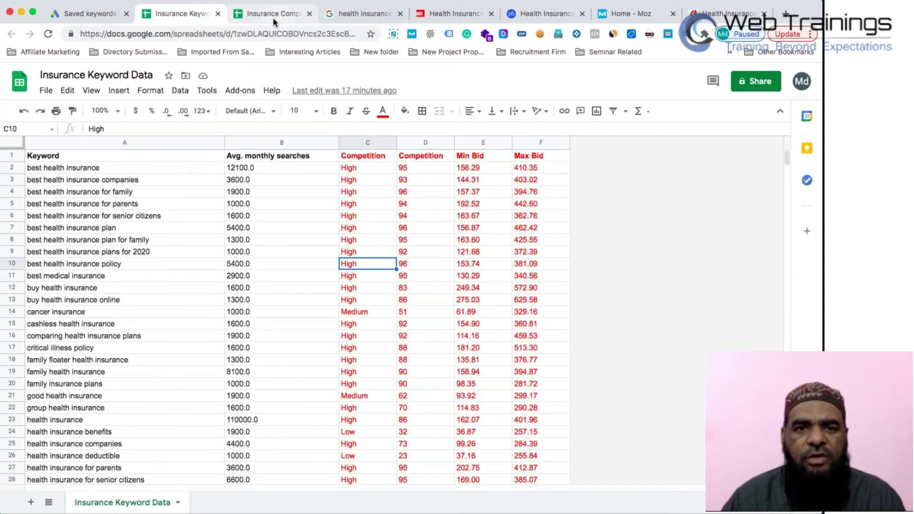
left_click(272, 15)
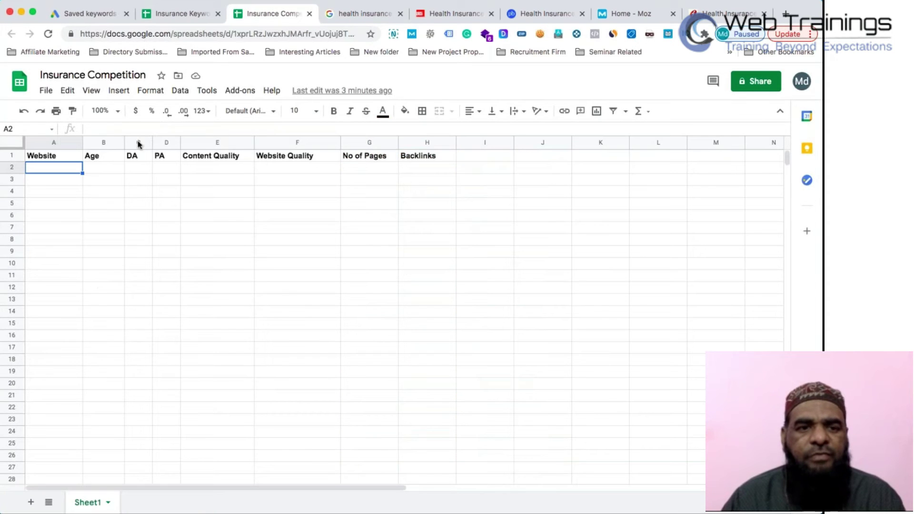
type("HDF")
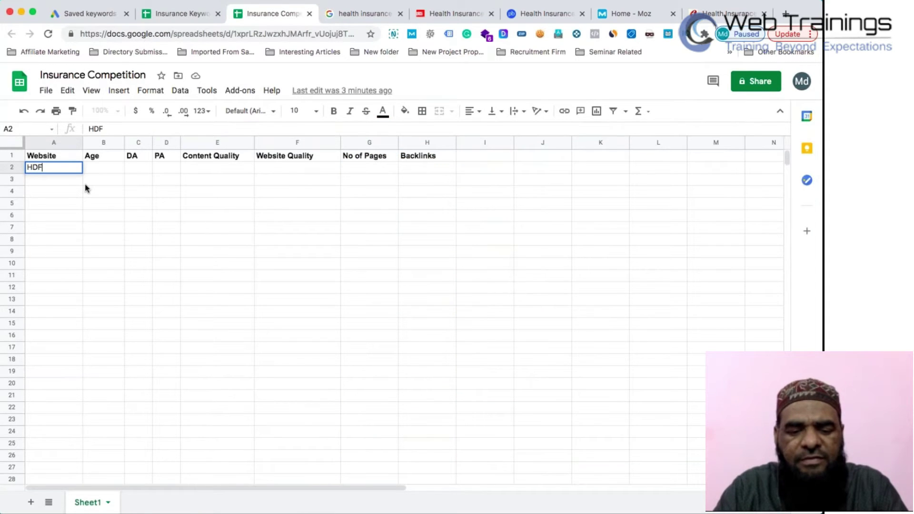
type("CErgo")
key("Return")
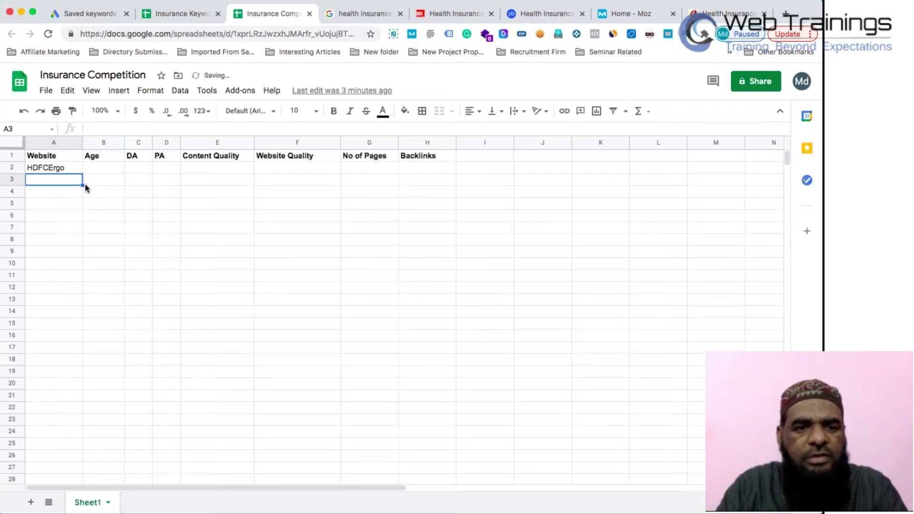
type("Policy")
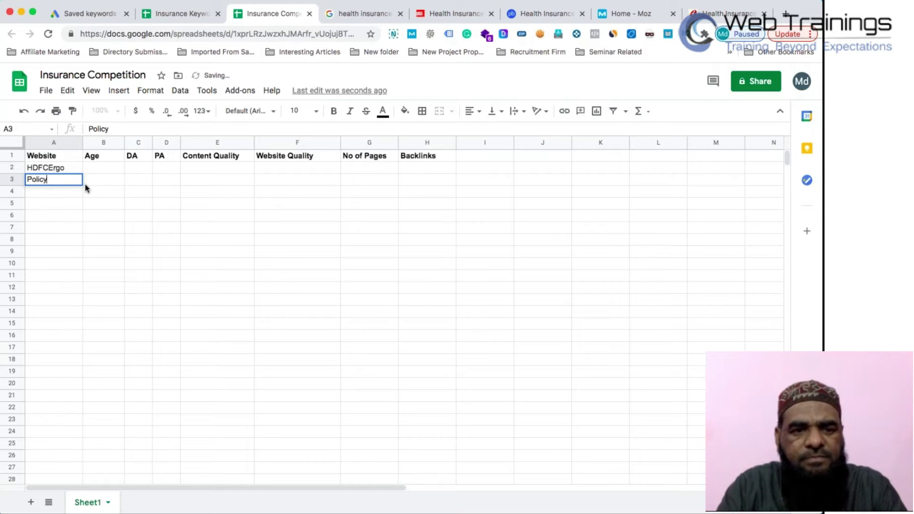
type("Bazaar.")
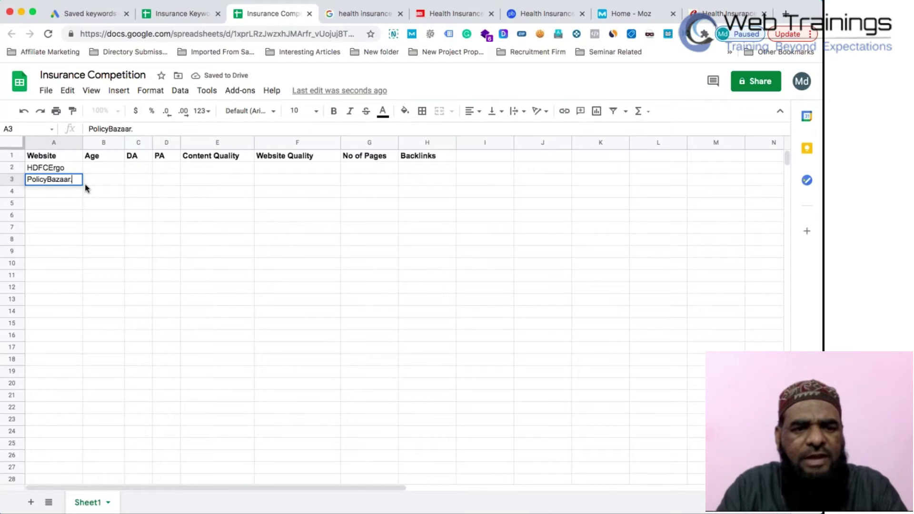
type("com")
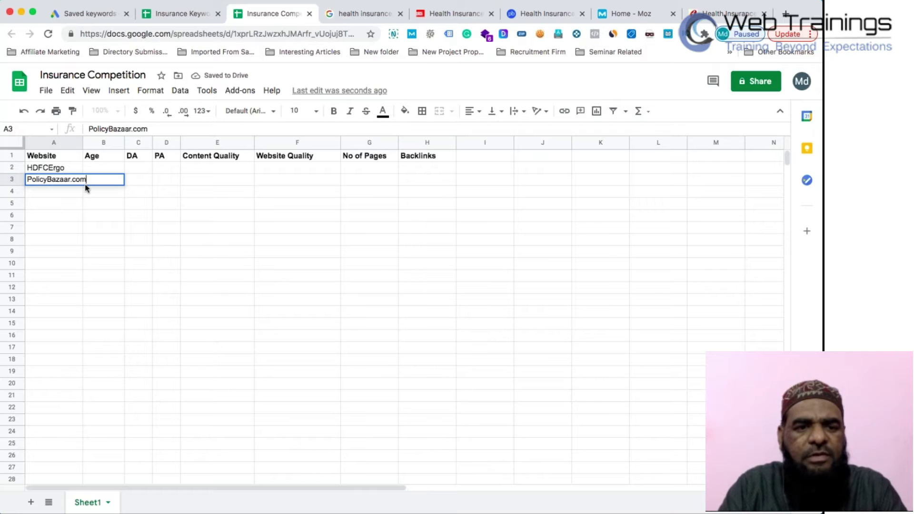
key("Return")
Widen the Website column and extend the entry in A2 to "HDFCErgo.com"
left_click(73, 143)
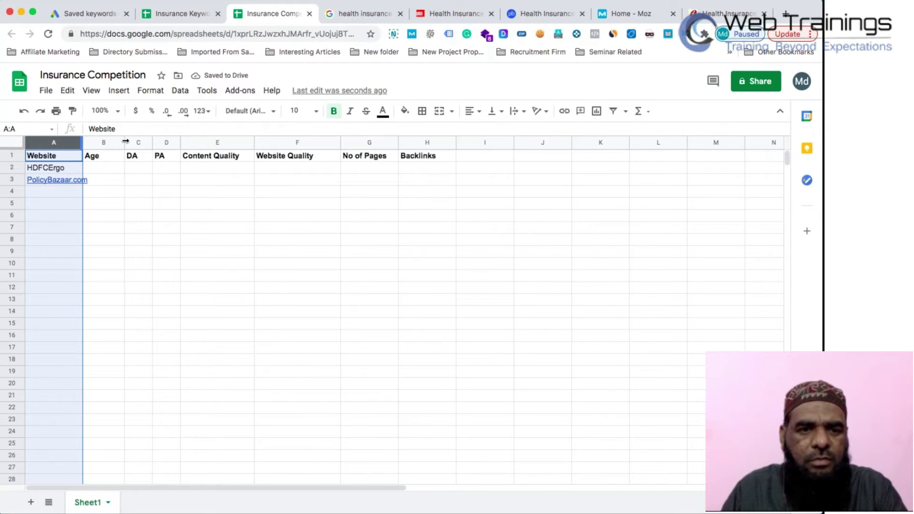
left_click_drag(125, 142, 117, 152)
left_click_drag(72, 171, 77, 173)
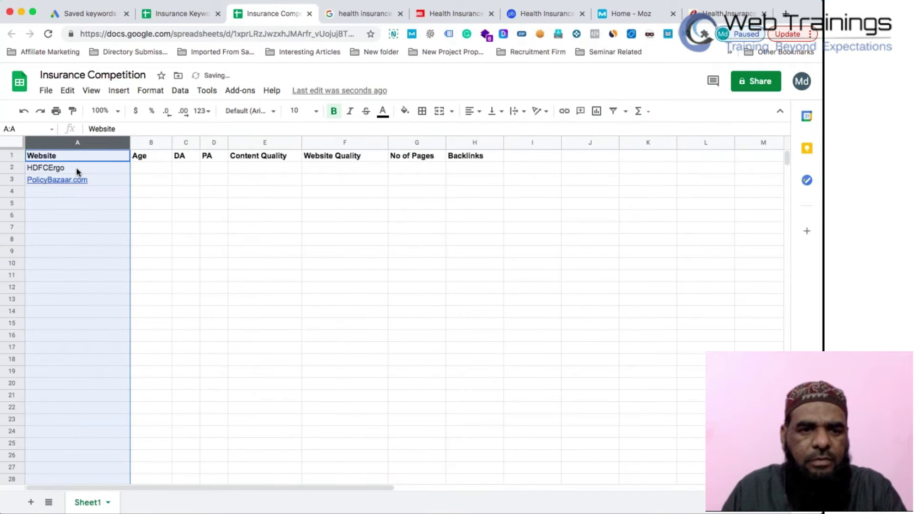
double_click(77, 172)
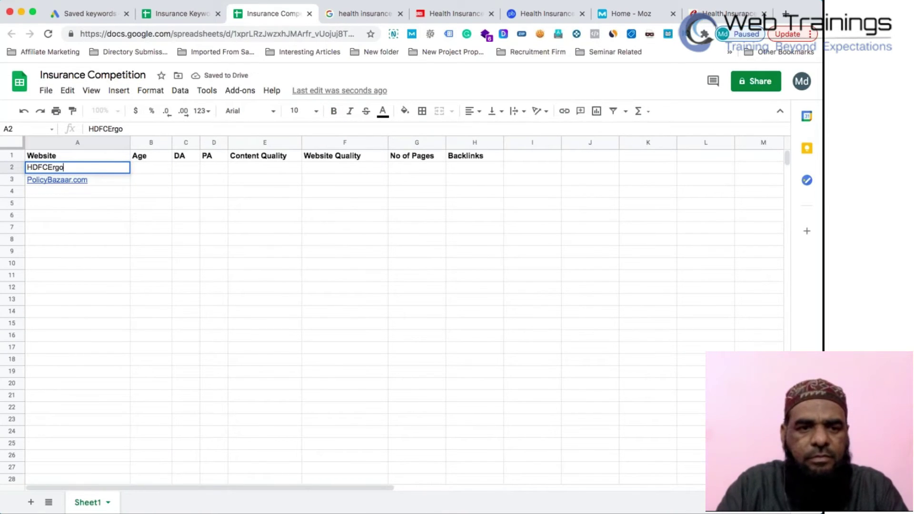
type(".com")
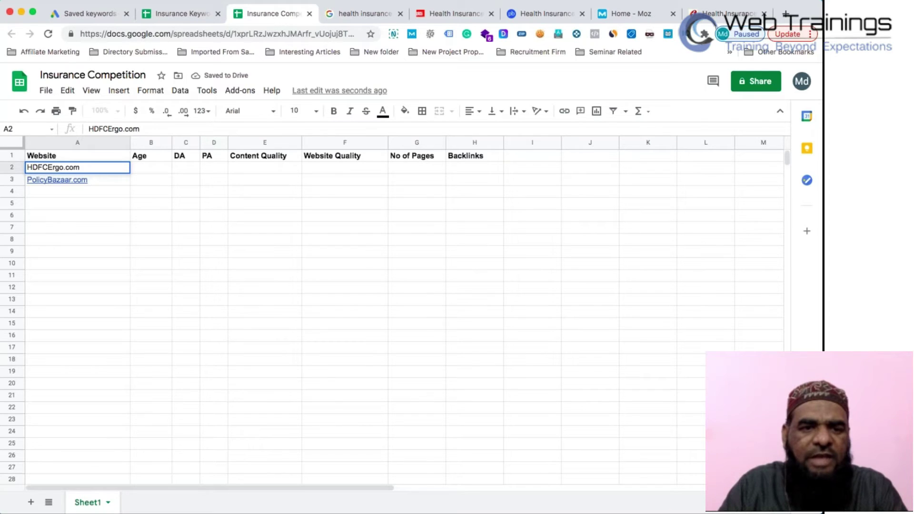
left_click(564, 17)
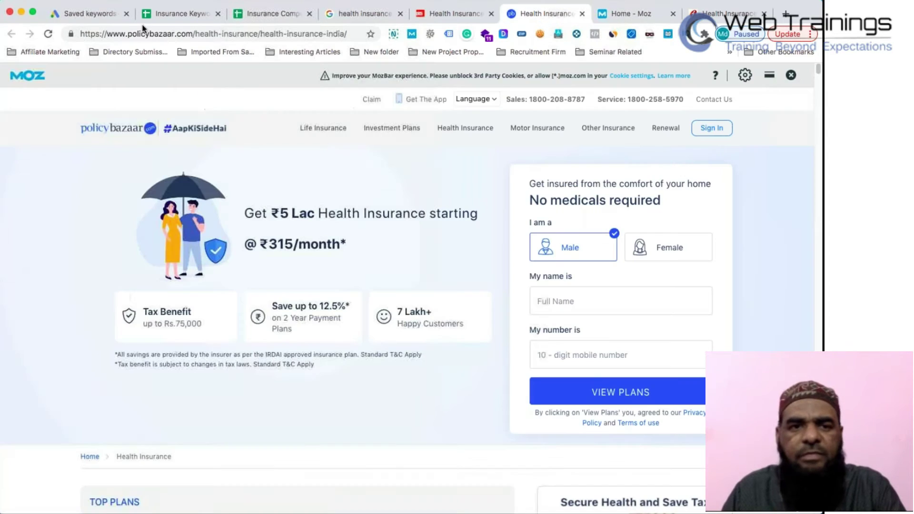
key("ctrl+Tab")
key("ctrl+Tab")
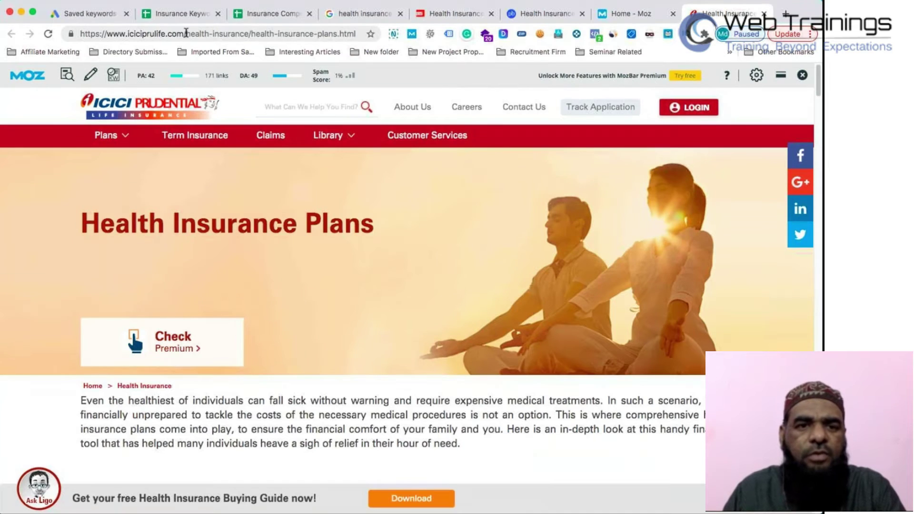
left_click_drag(186, 33, 80, 34)
key("super+c")
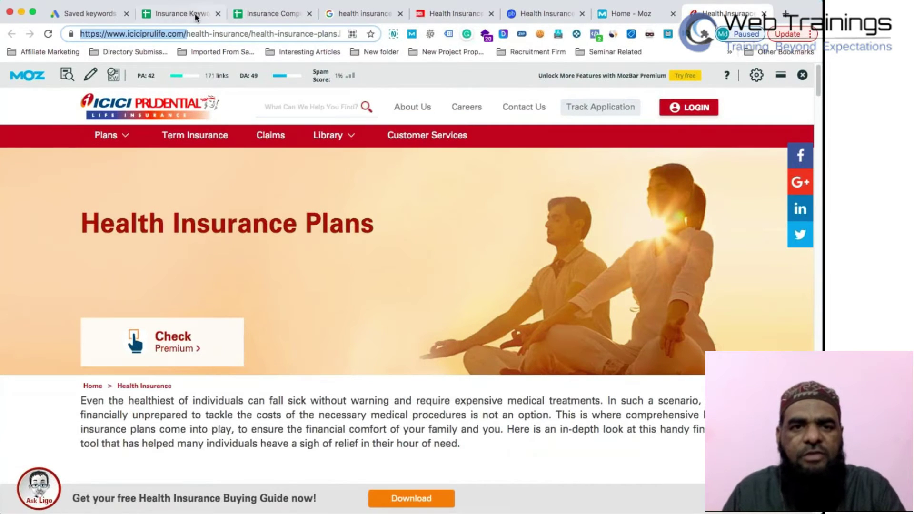
left_click(267, 14)
left_click(73, 193)
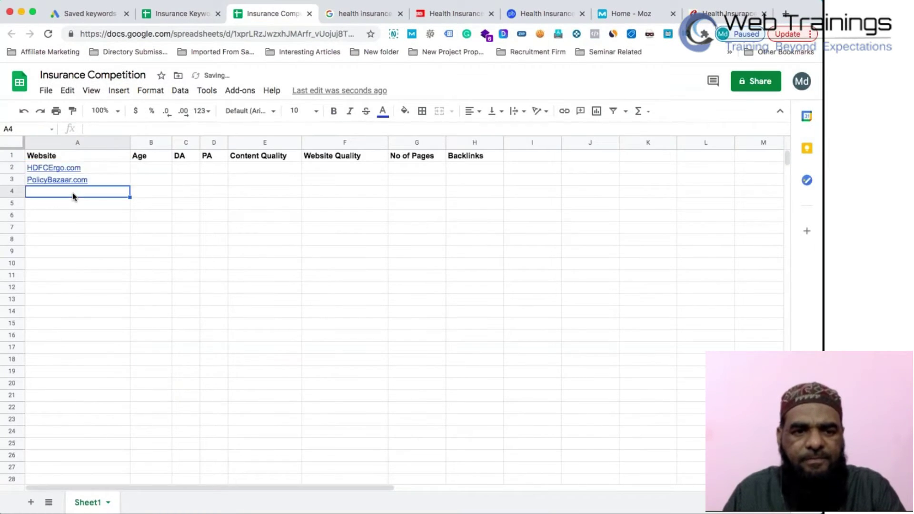
key("super+v")
Enter the HDFC ERGO metrics from MozBar in the Insurance Competition sheet: DA 42 in C2 and PA 42 in D2
left_click(185, 170)
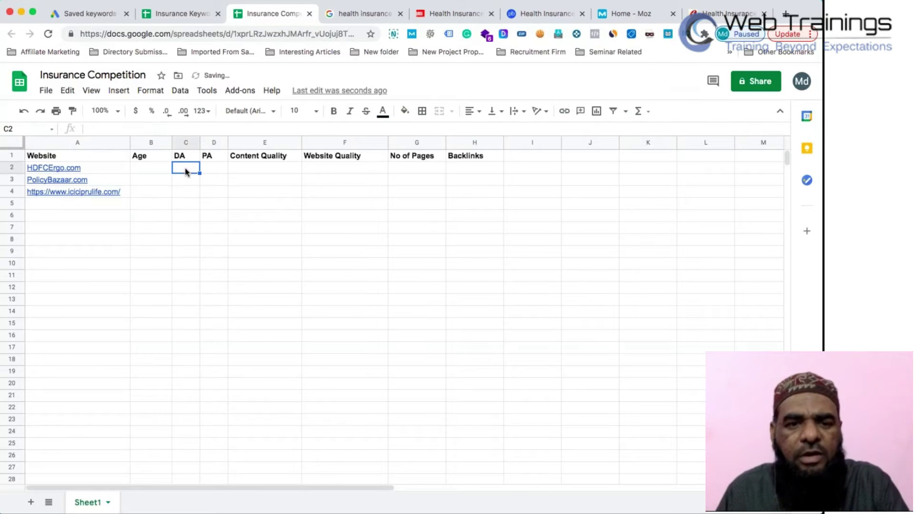
left_click(367, 19)
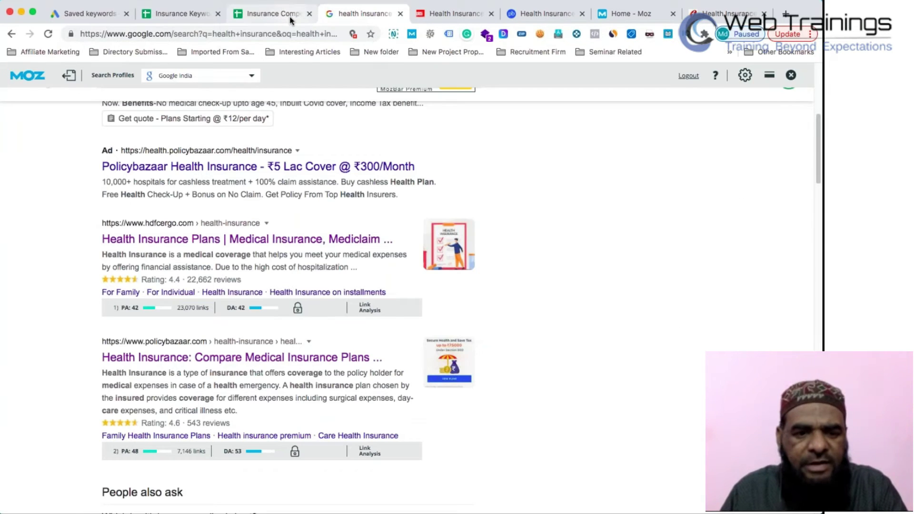
left_click(291, 19)
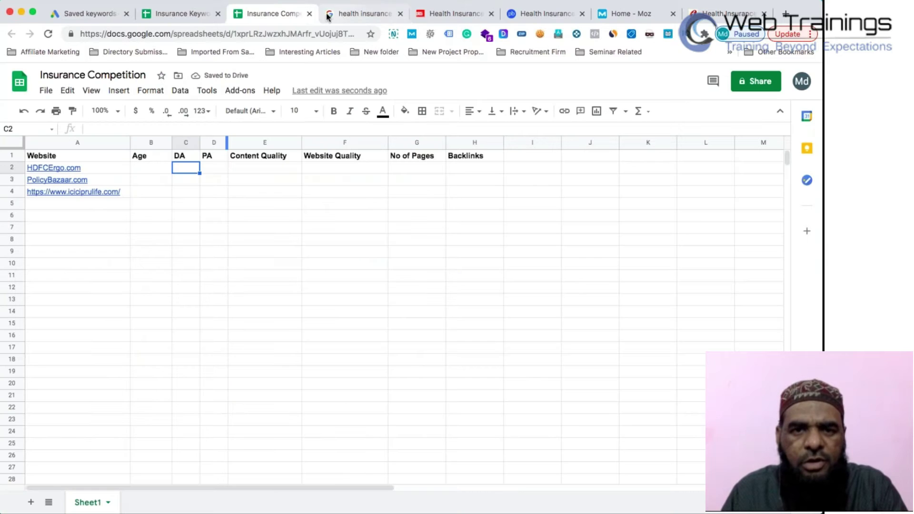
left_click(327, 14)
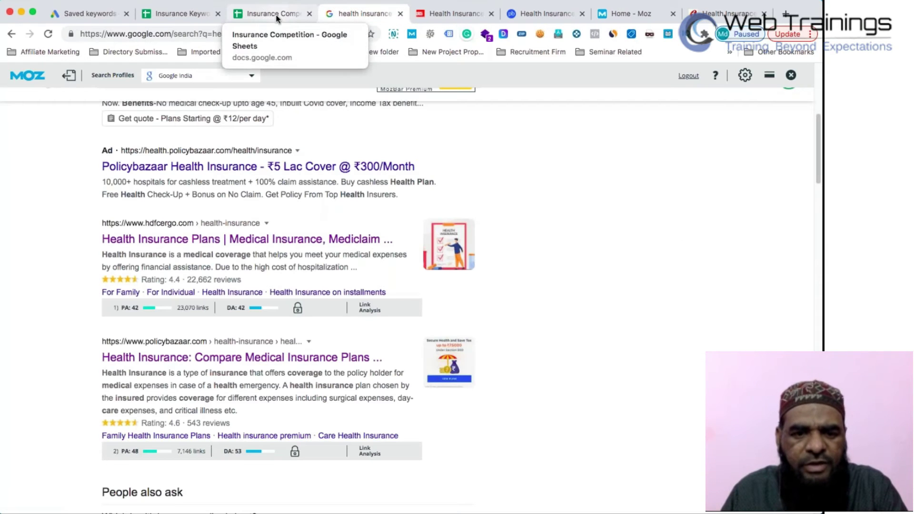
left_click(276, 19)
left_click(272, 173)
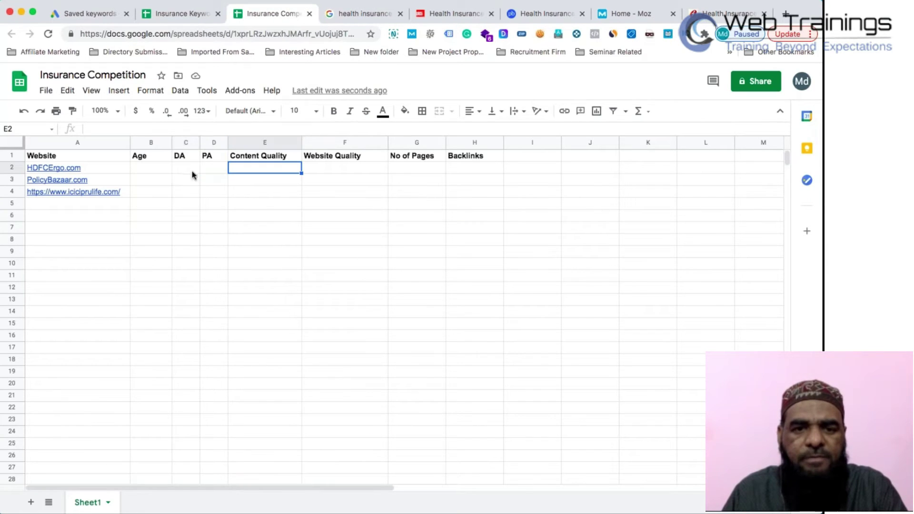
left_click(175, 170)
type("42")
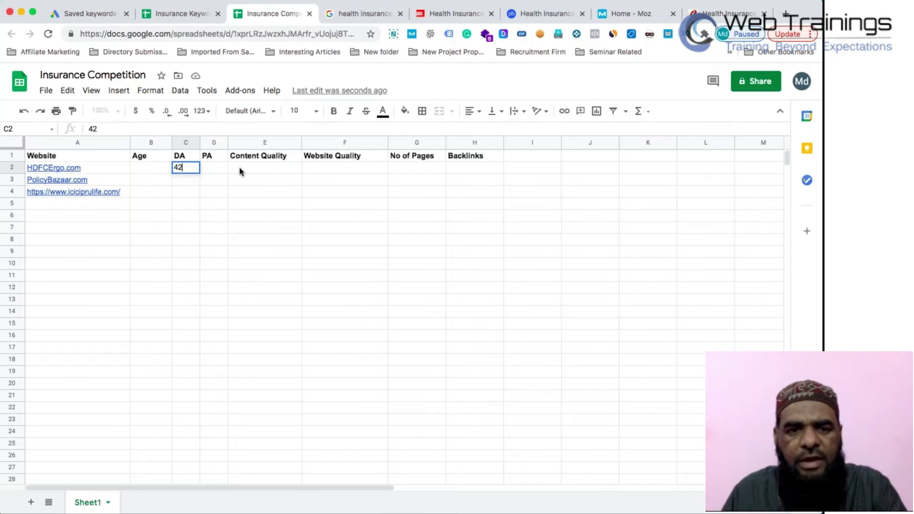
left_click(239, 172)
key("Left")
type("42")
left_click(259, 172)
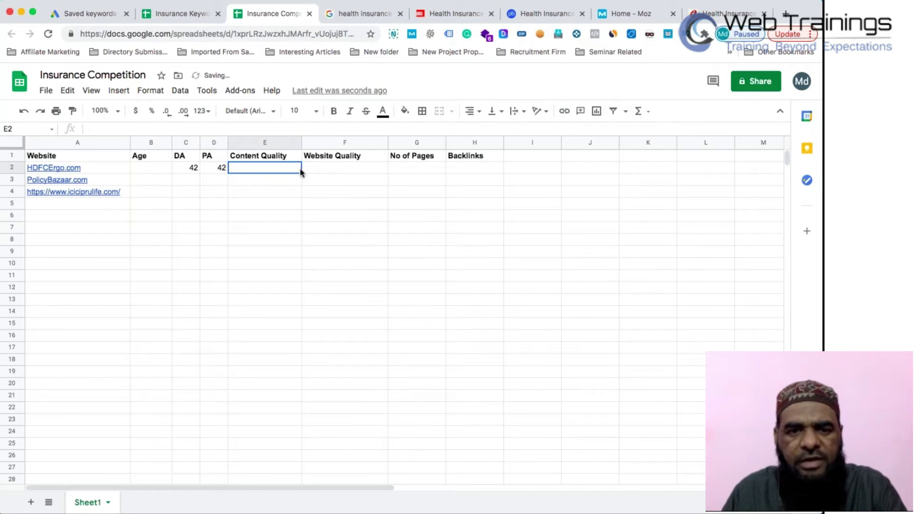
Enter 23,000 as the Backlinks value for HDFCErgo.com in H2
left_click(338, 169)
left_click(408, 171)
left_click(467, 171)
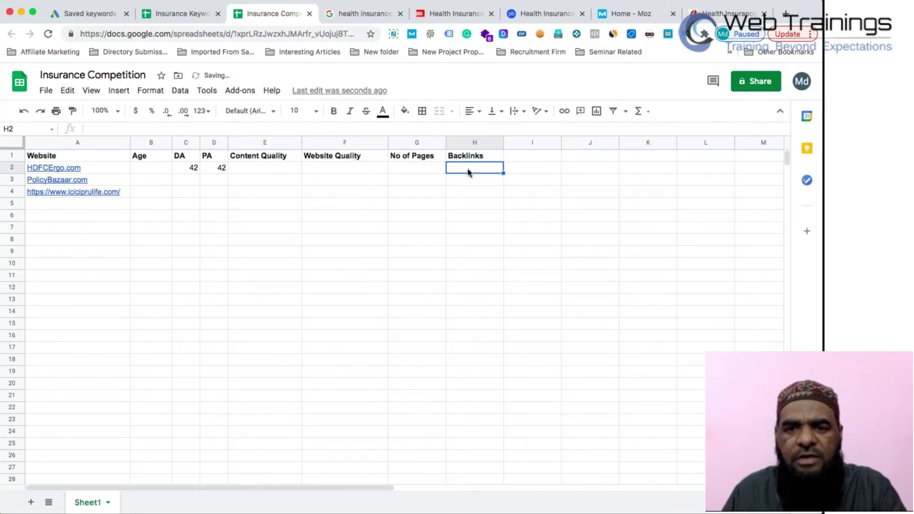
type("23,000")
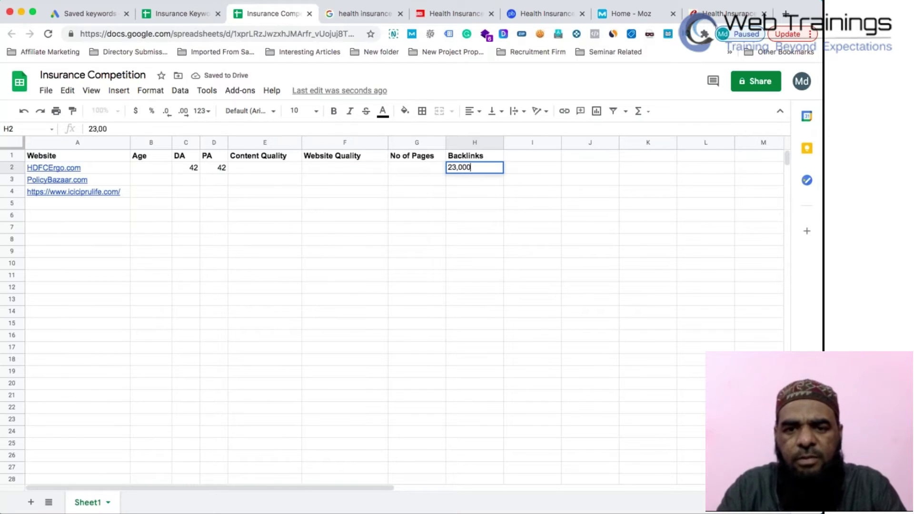
key("Return")
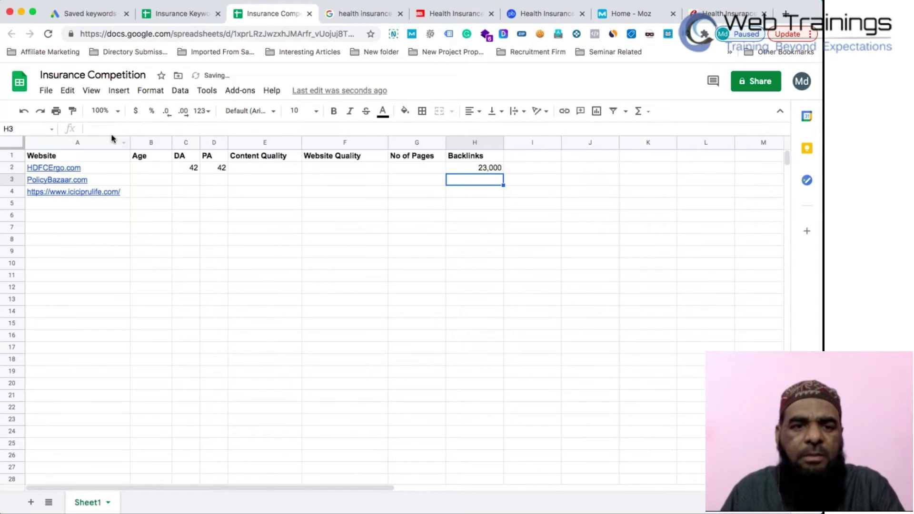
Centre-align columns B to H, from Age through Backlinks
left_click(151, 142)
left_click(185, 142, "shift")
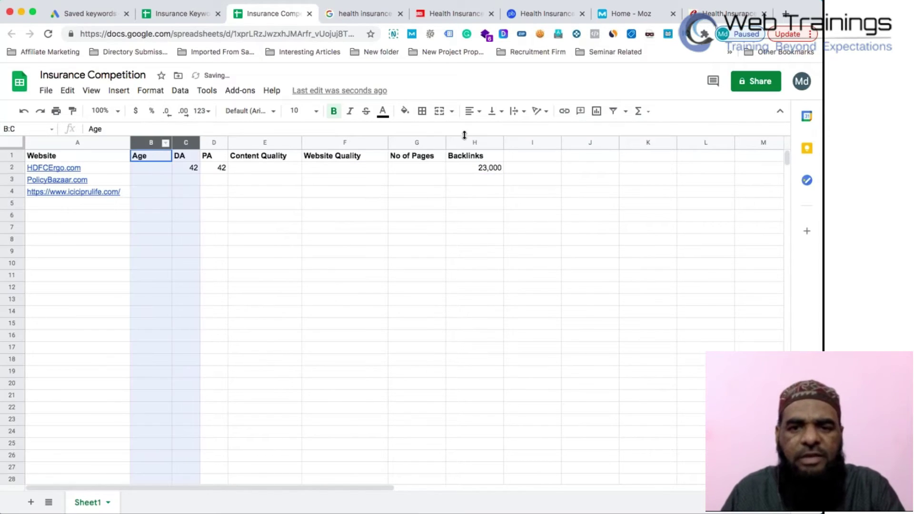
left_click(473, 110)
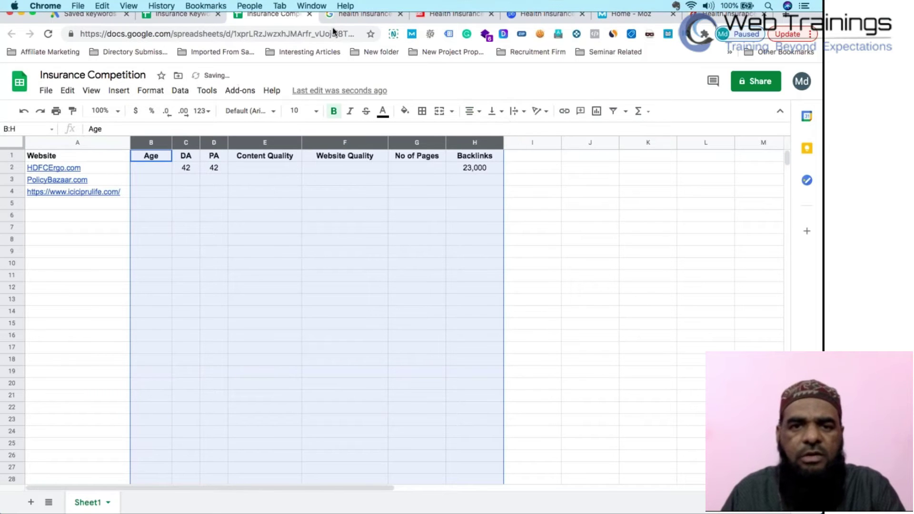
Look up PolicyBazaar's MozBar metrics in the Google results and enter 48 under DA and 53 under PA in row 3
left_click(175, 16)
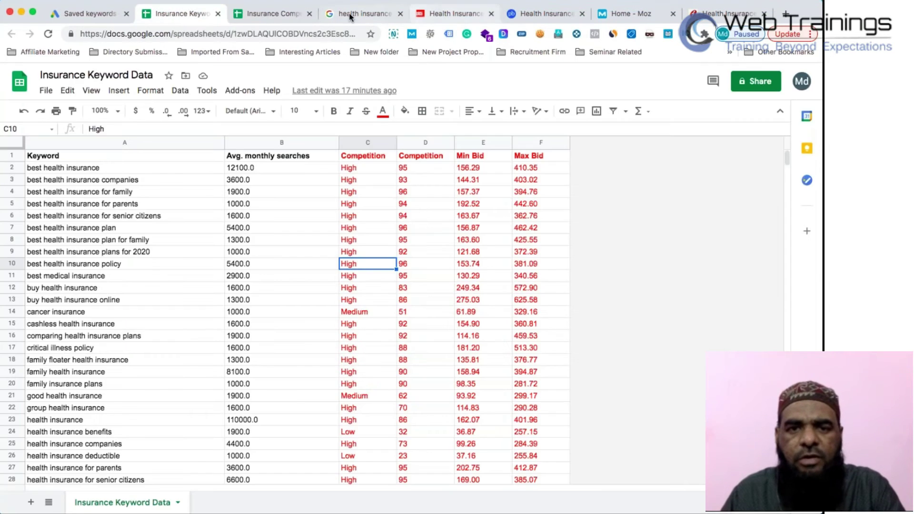
left_click(349, 17)
scroll(237, 441, "down", 1)
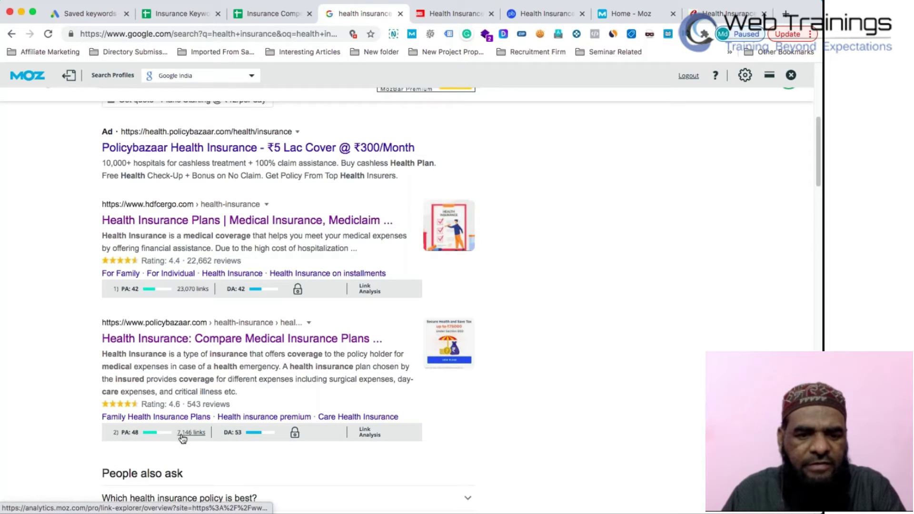
left_click(195, 17)
left_click(253, 18)
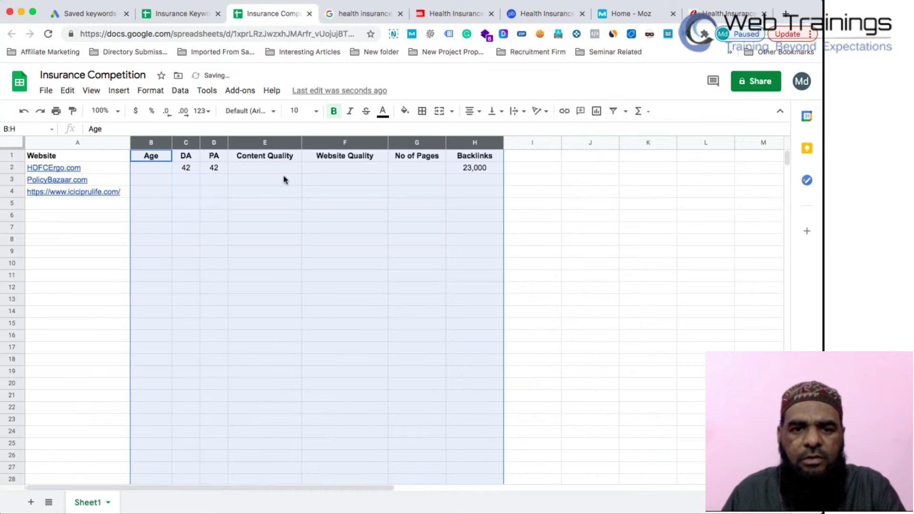
left_click(211, 183)
type("53")
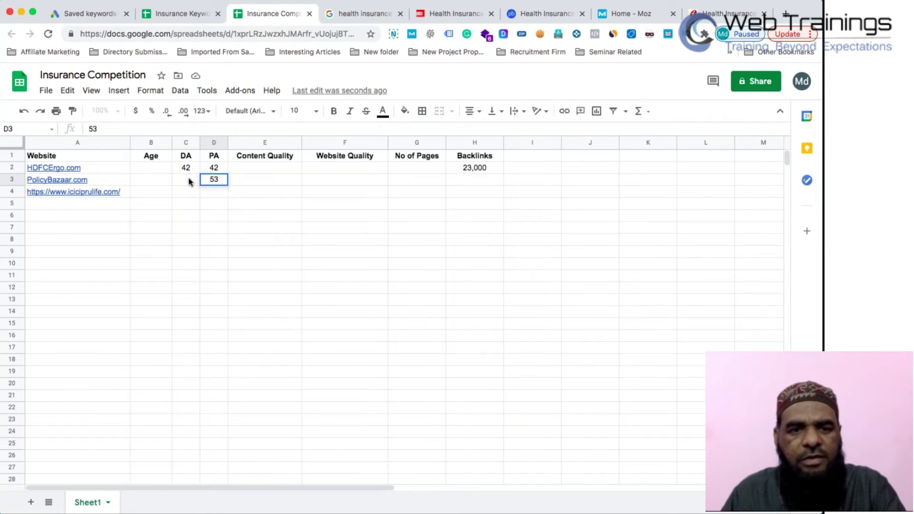
left_click(189, 181)
type("48")
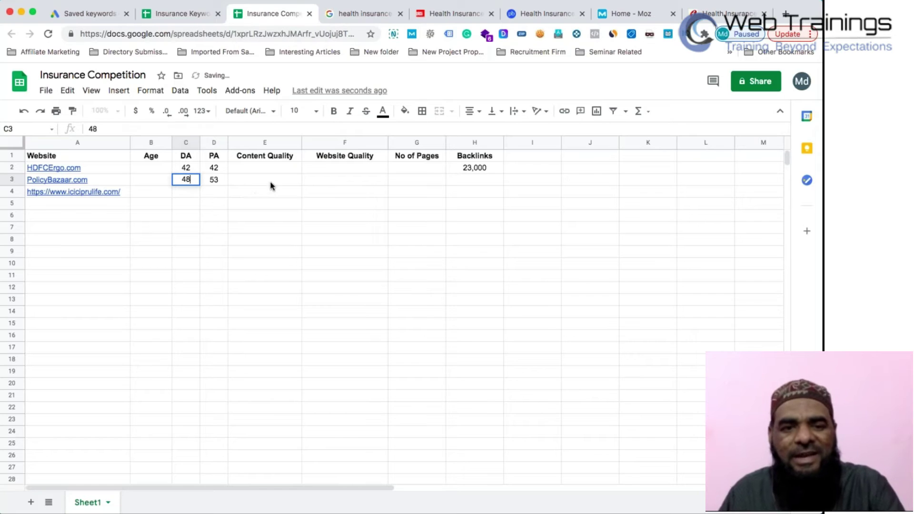
Enter 7,100 as the Backlinks value for PolicyBazaar.com in H3
left_click(467, 187)
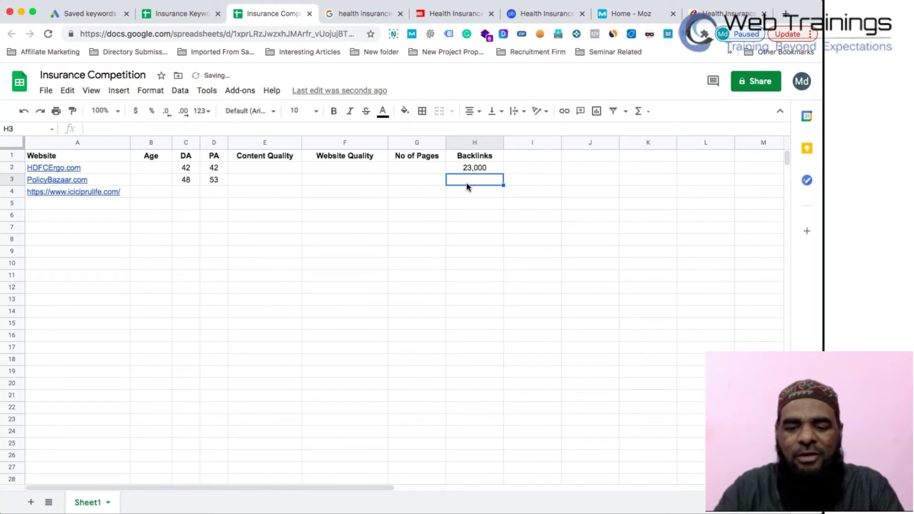
type("7,100")
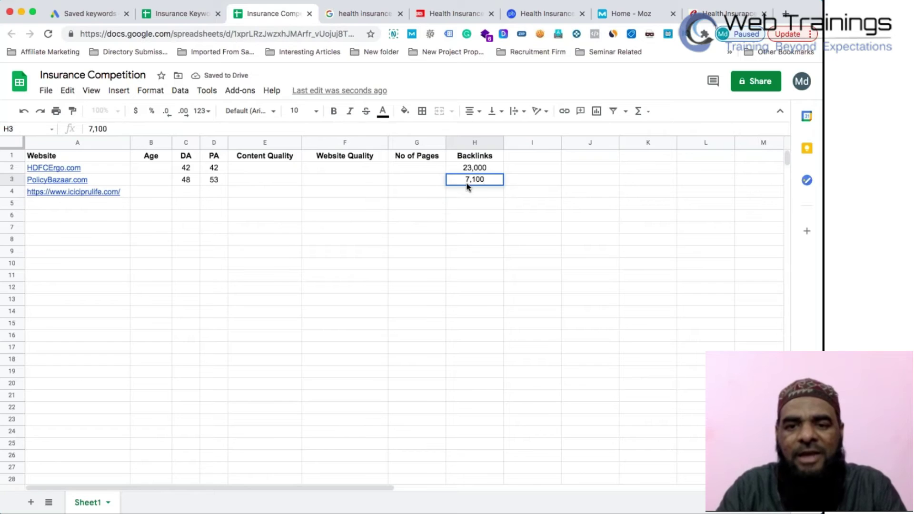
key("Return")
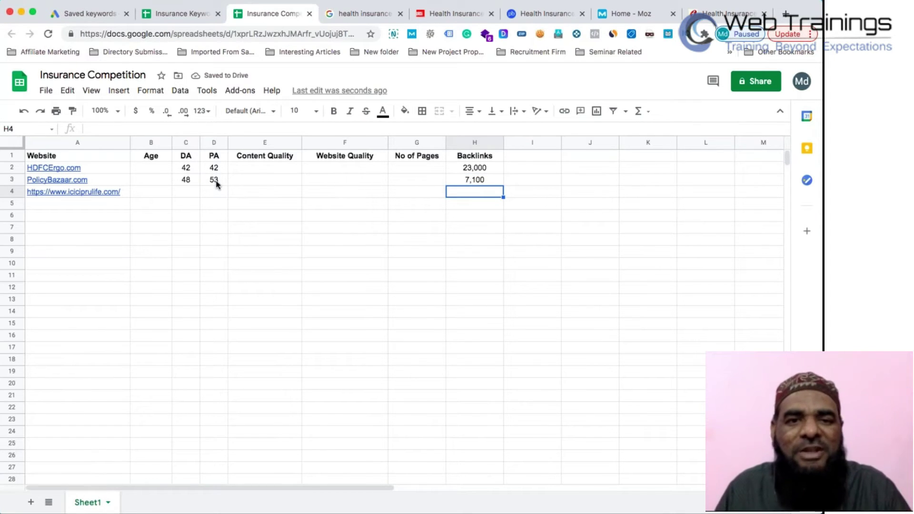
Examine the PA, DA and link count MozBar gives for the iciciprulife.com result in the Google "health insurance" results
left_click(175, 15)
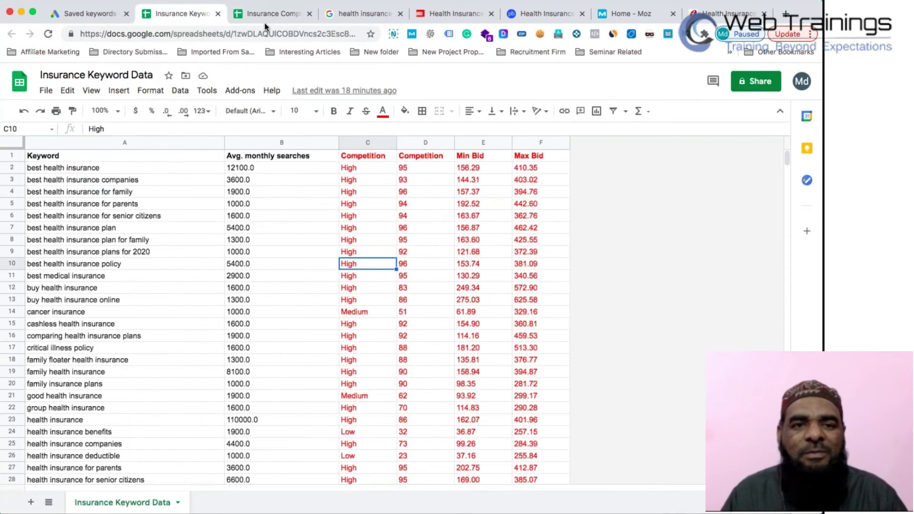
left_click(266, 15)
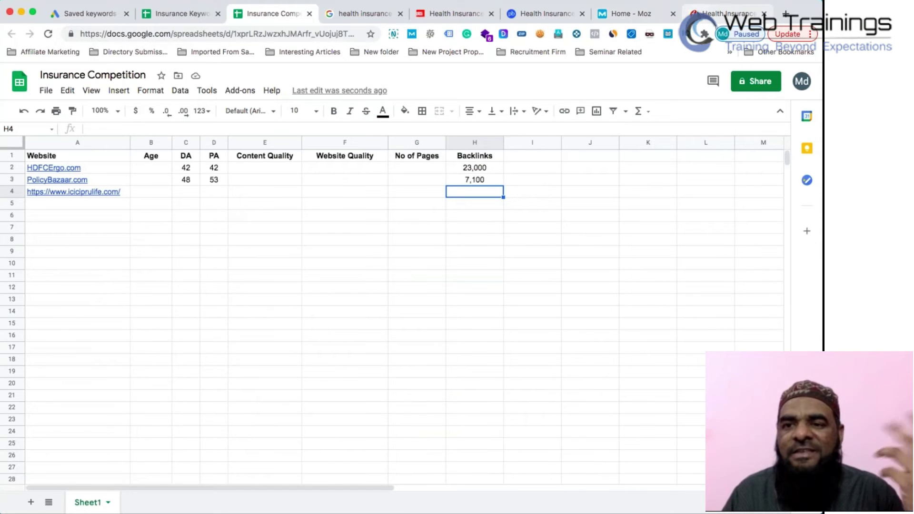
left_click(723, 13)
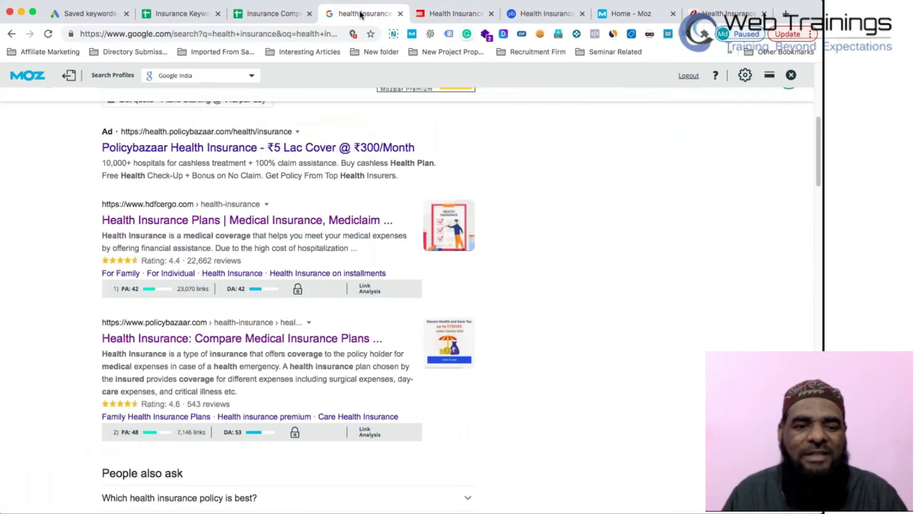
left_click(364, 13)
scroll(279, 243, "down", 7)
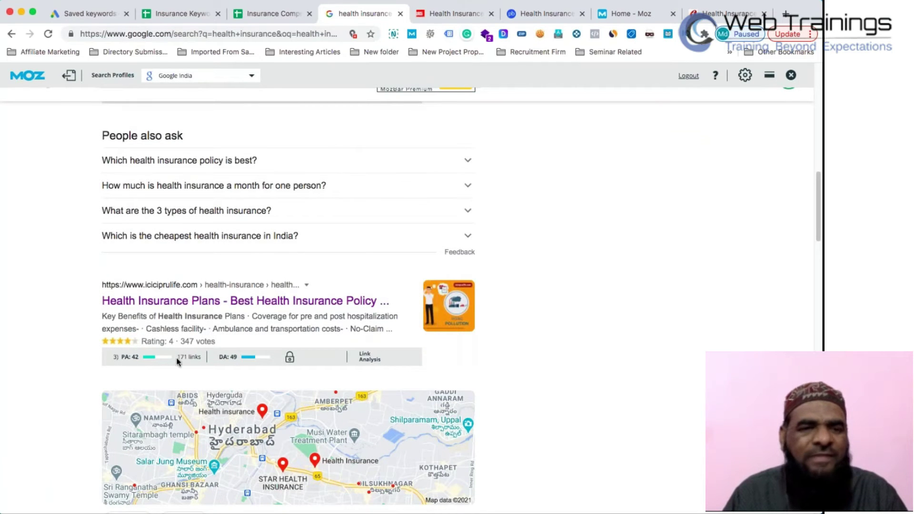
left_click(179, 15)
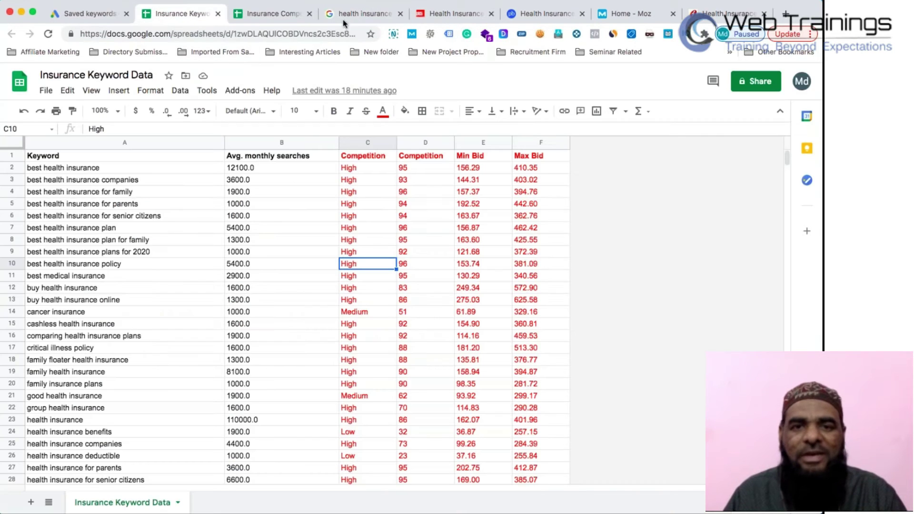
left_click(343, 20)
left_click(436, 13)
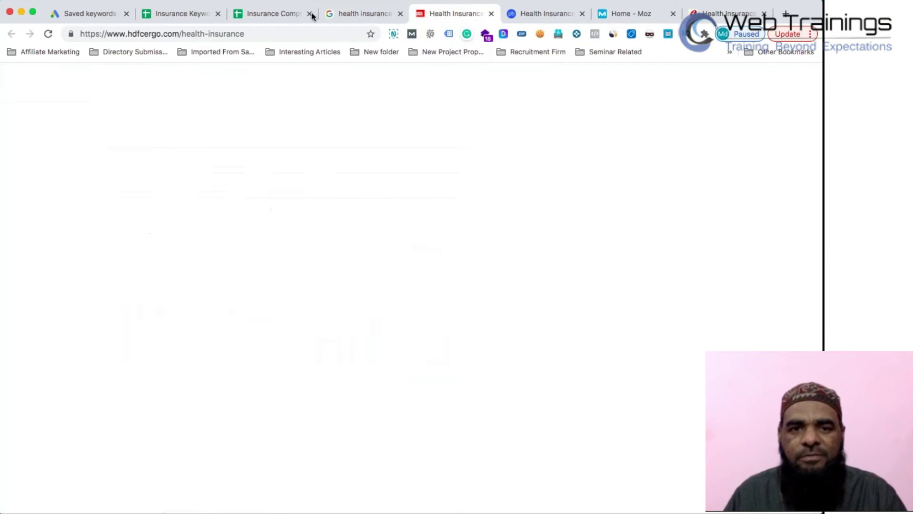
In the iciciprulife.com row of the Insurance Competition sheet, enter 41 under DA and 42 under PA
left_click(283, 14)
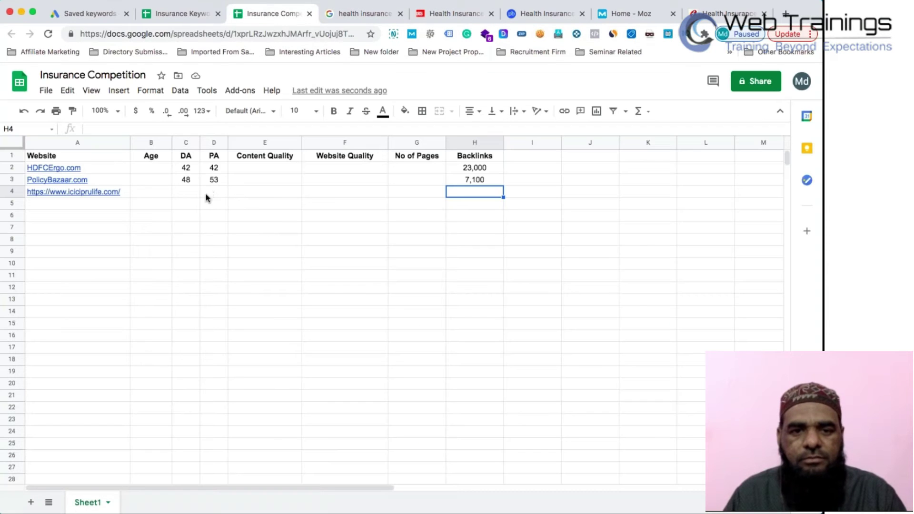
left_click(195, 194)
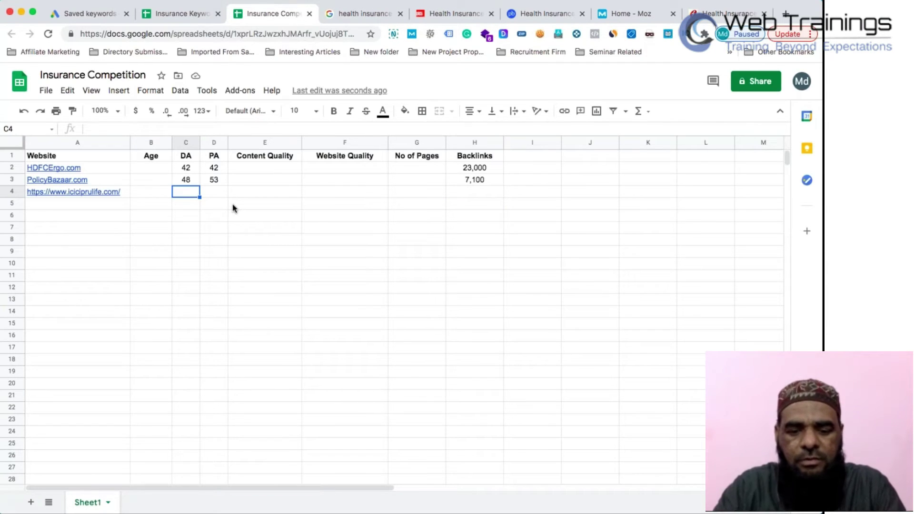
type("41")
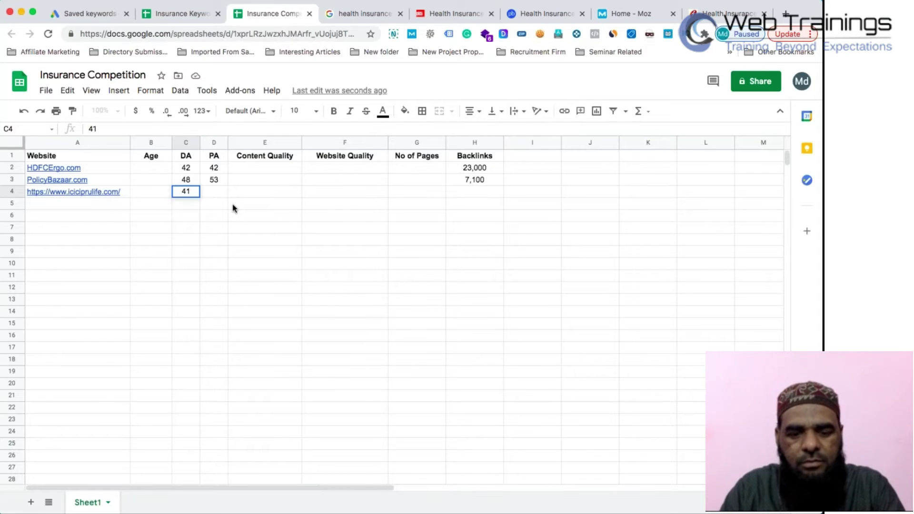
key("Tab")
type("4")
Enter 171 as the Backlinks value for iciciprulife.com in H4
key("Tab")
key("Tab")
key("Tab")
key("Tab")
key("Tab")
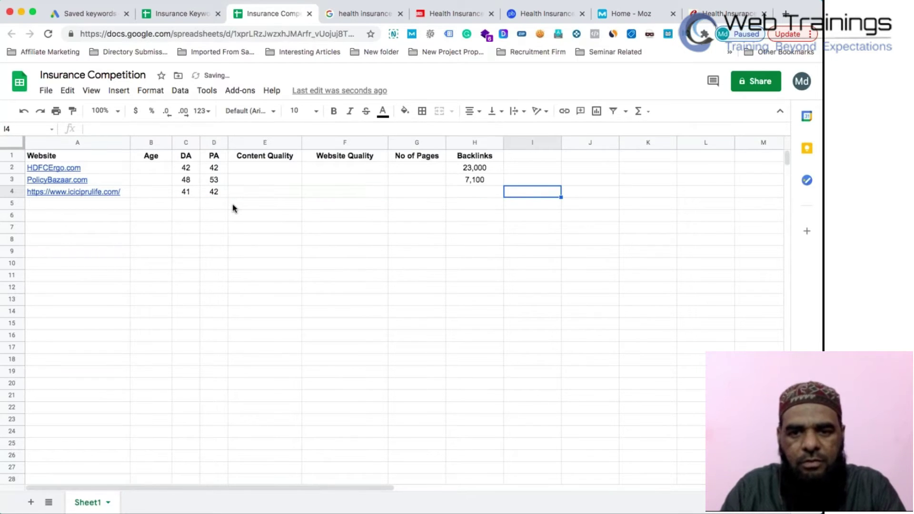
key("shift+Tab")
type("171")
key("Return")
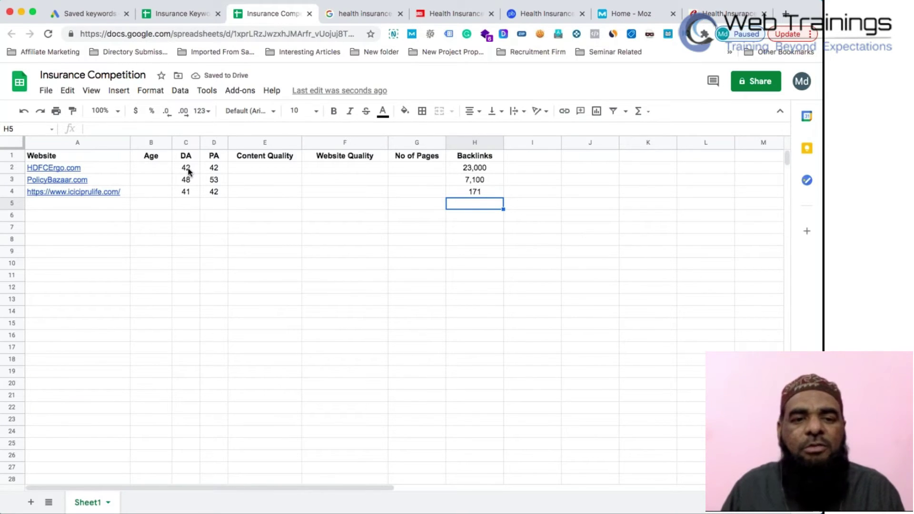
Open the who.is domain lookup site in the browser tab that shows the Moz home page
left_click(149, 167)
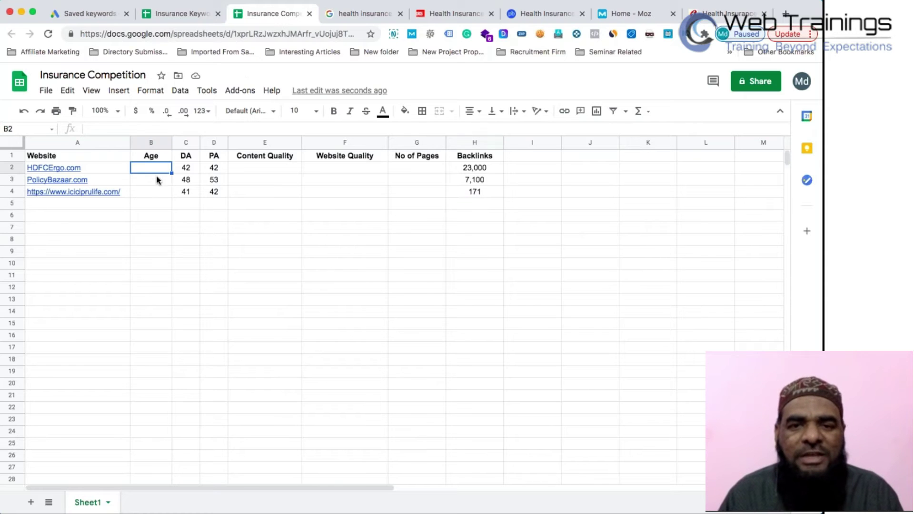
left_click(635, 14)
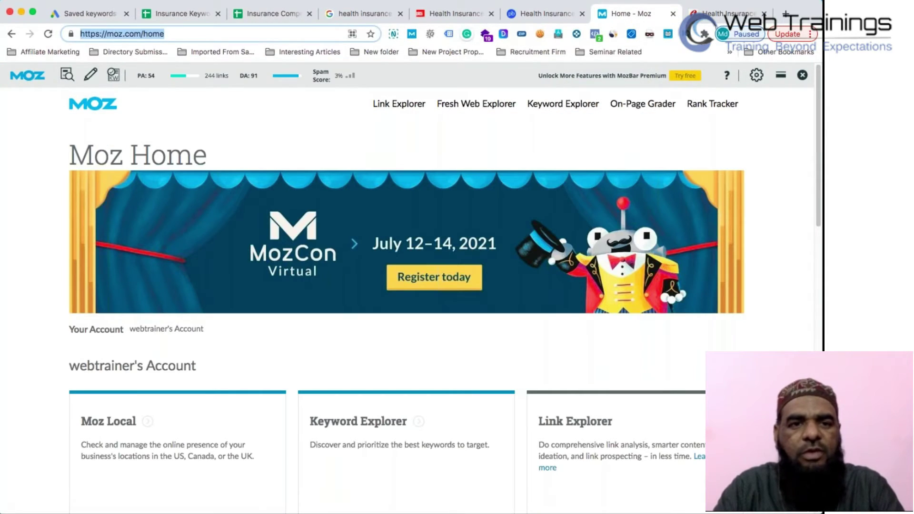
type("whois")
key("Return")
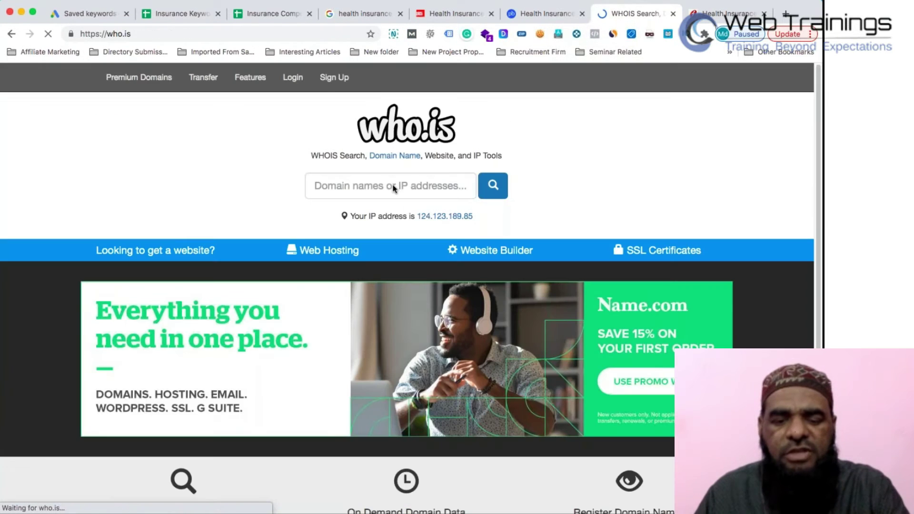
Look up hdfcergo.com on who.is and find the year the domain was registered
left_click(393, 188)
type("https://www.iciciprulife.com/")
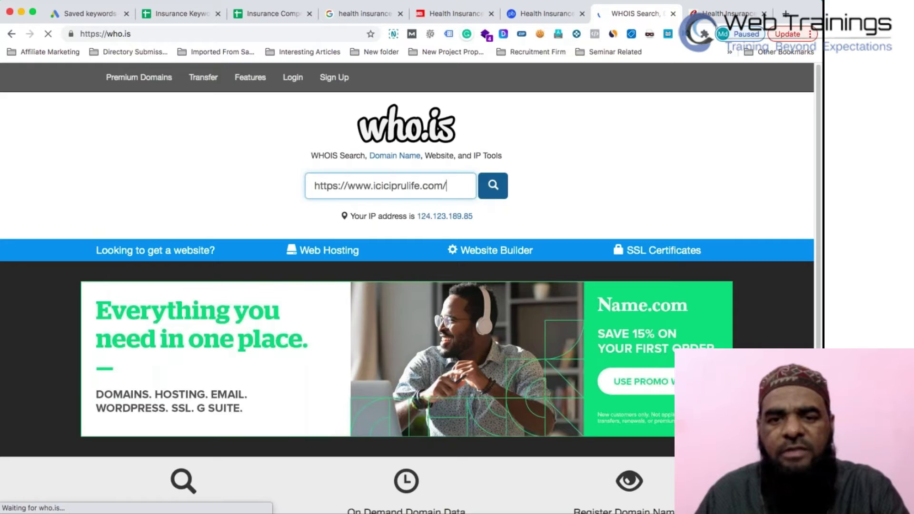
key("super+a")
type("h")
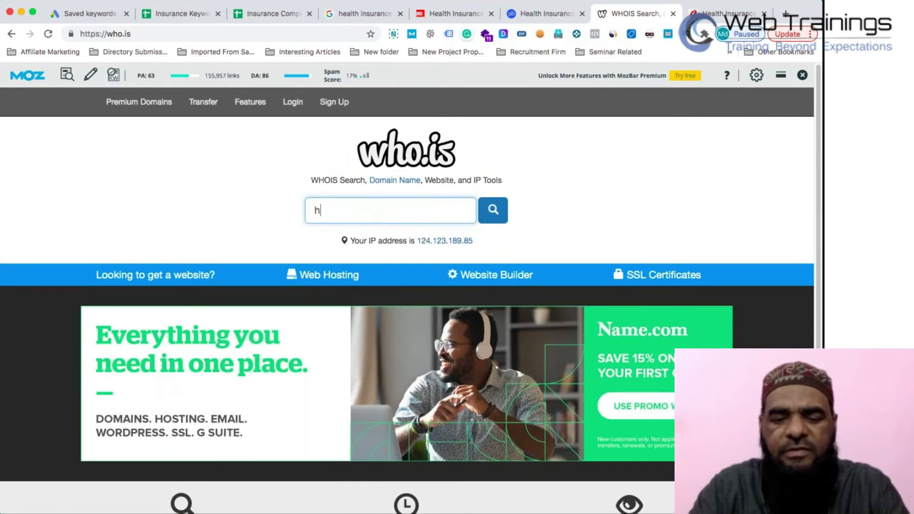
type("dfcer")
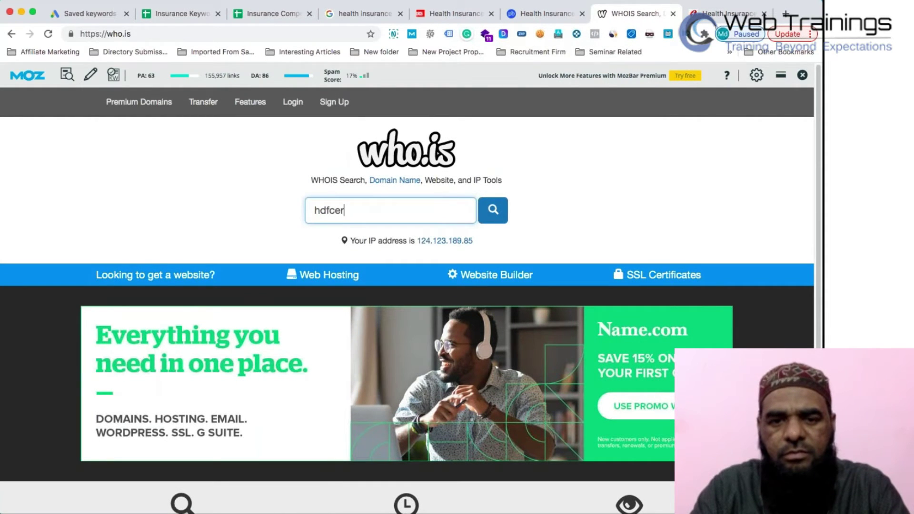
type("go.com")
key("Return")
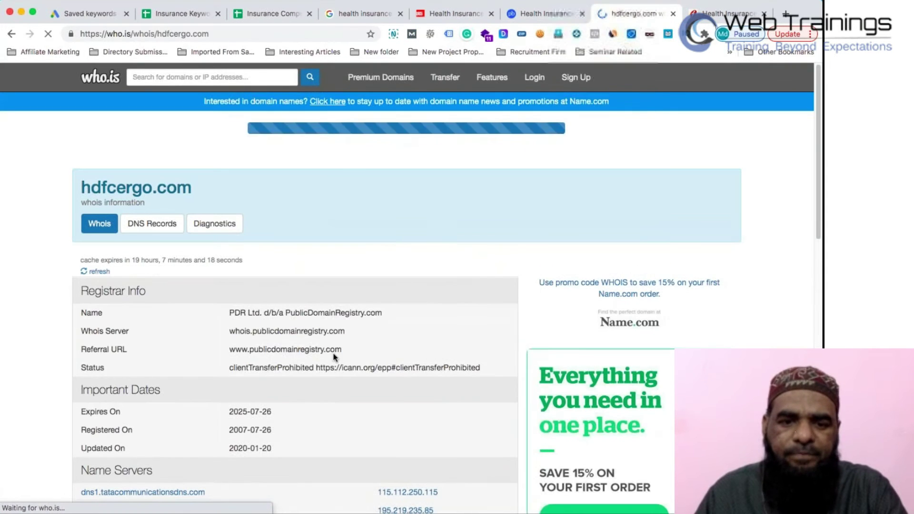
scroll(307, 368, "down", 1)
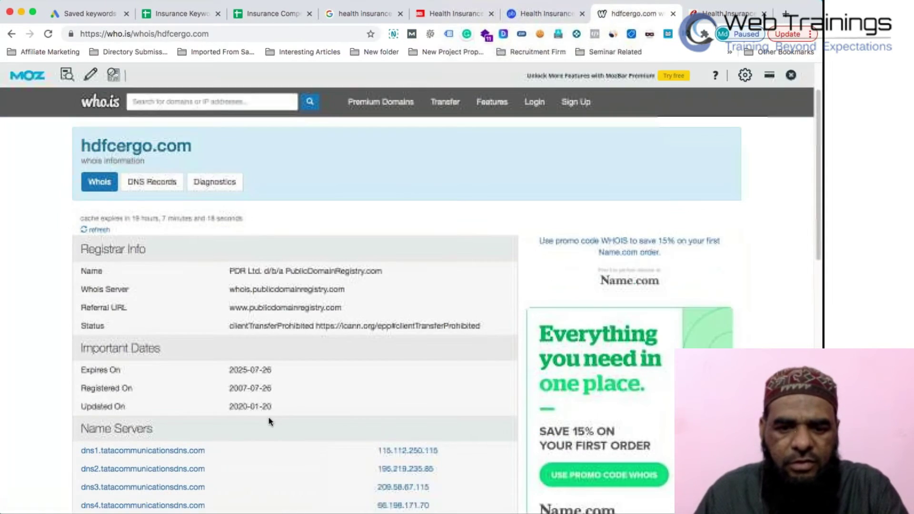
scroll(276, 412, "down", 1)
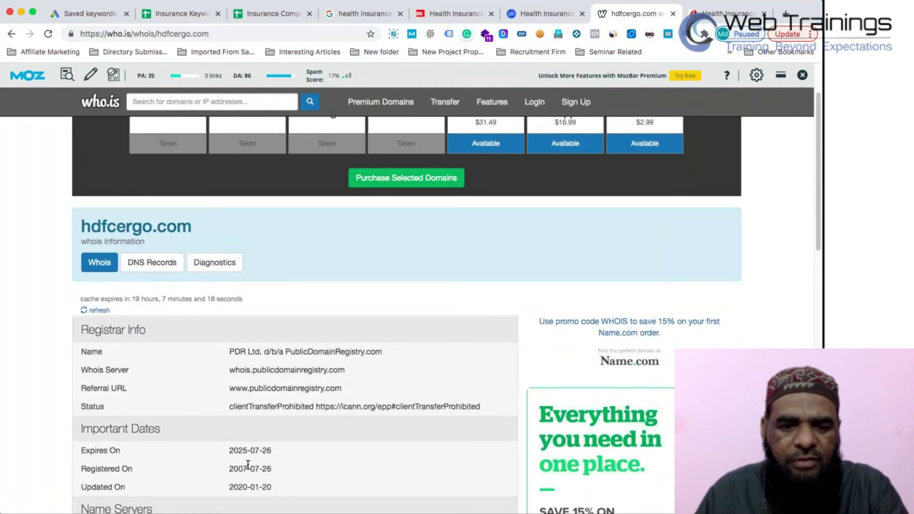
left_click_drag(248, 464, 230, 466)
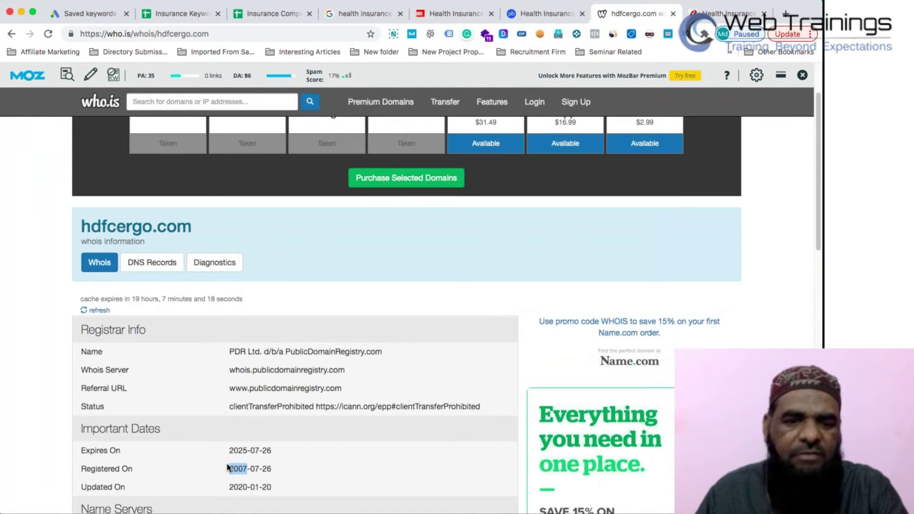
In the Insurance Competition sheet, enter 14 Years as the Age of HDFCErgo.com in B2 and advance to its Content Quality cell
left_click(159, 16)
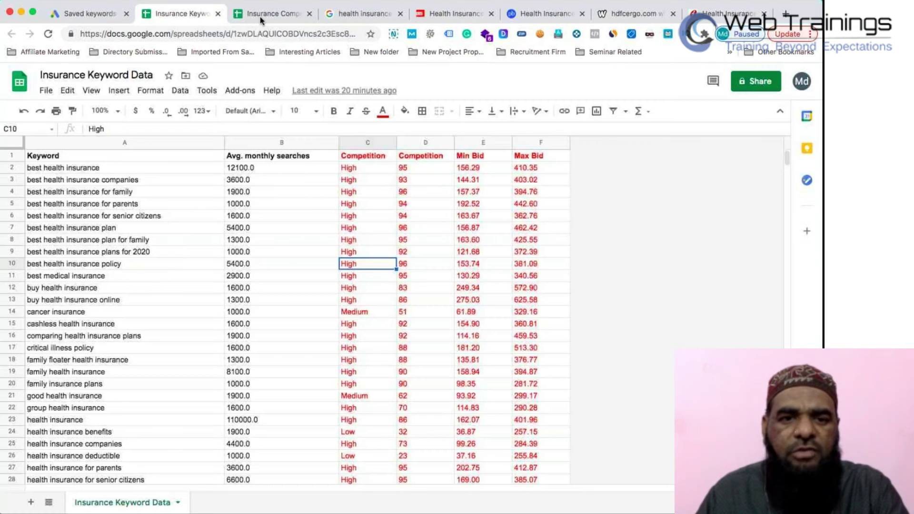
left_click(259, 16)
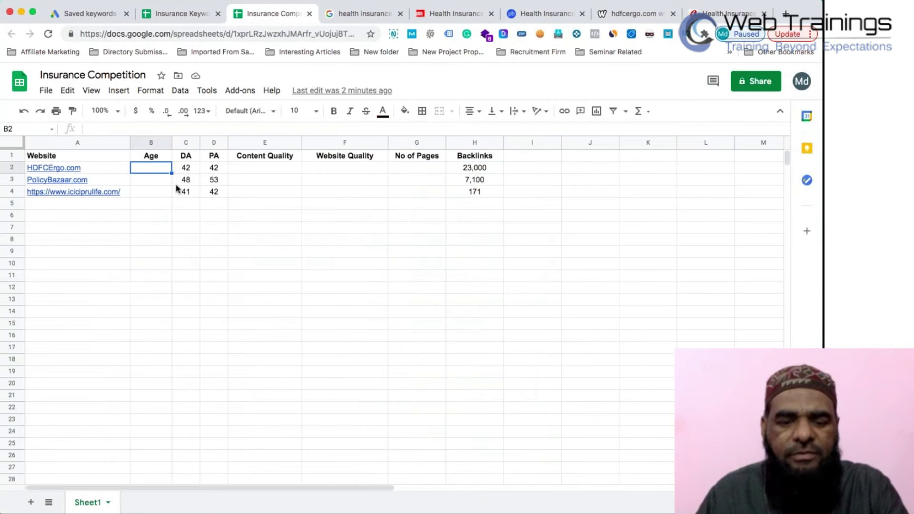
type("14 Year")
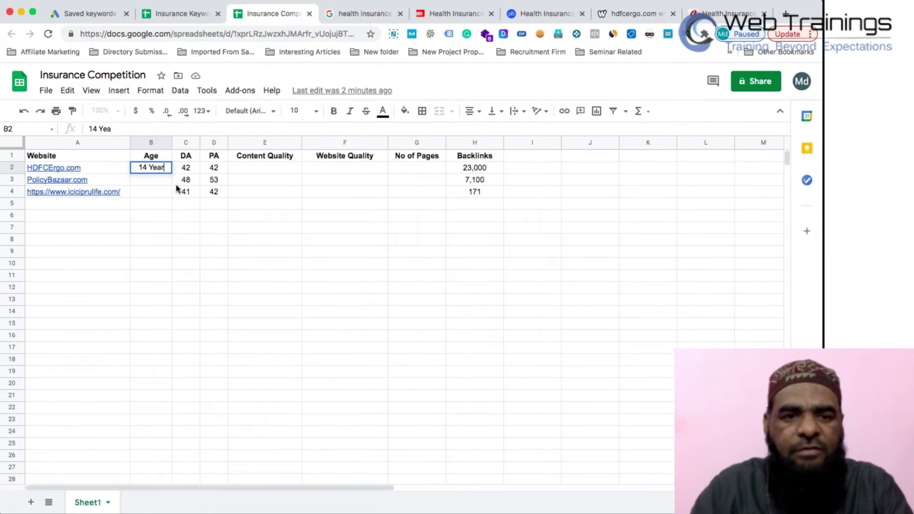
type("s")
key("Tab")
key("Tab")
key("Tab")
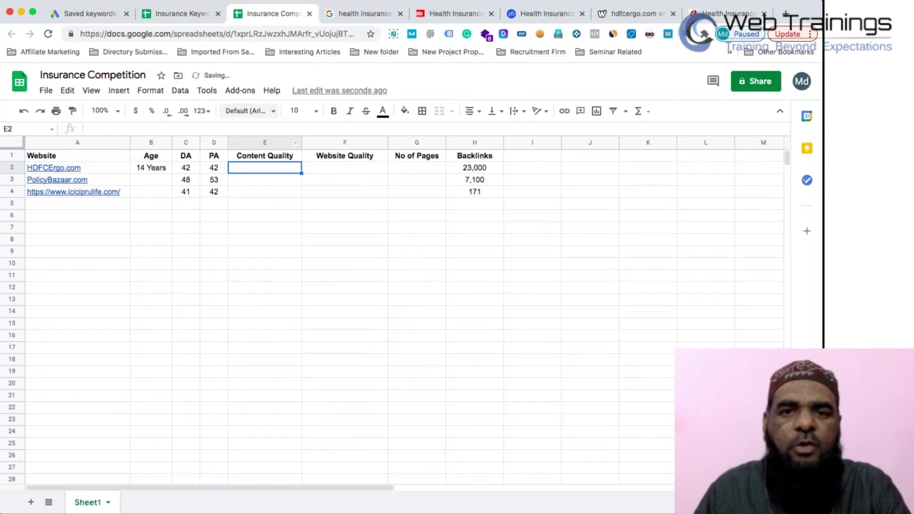
Examine the opening banner, tax benefits text and plan cards on HDFC Ergo's health insurance page to judge content quality
left_click(446, 18)
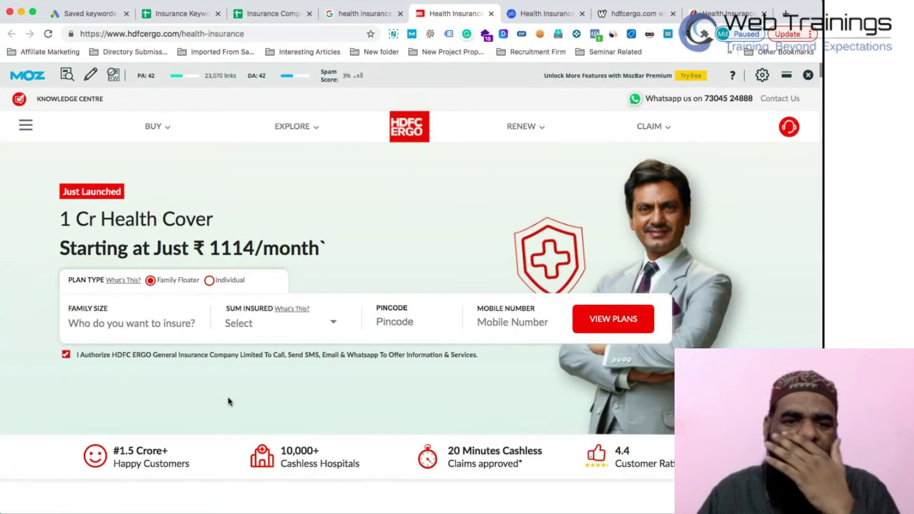
scroll(227, 400, "down", 8)
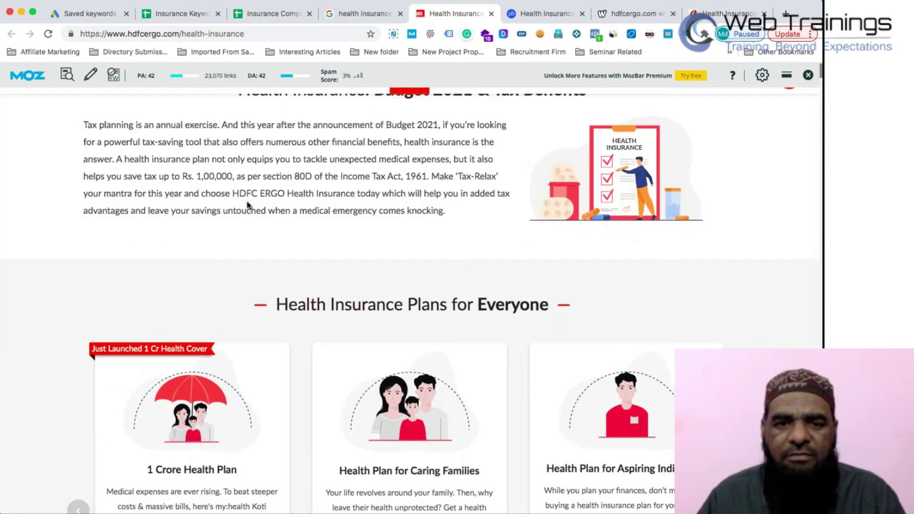
left_click_drag(241, 141, 247, 159)
scroll(248, 238, "down", 3)
scroll(215, 360, "down", 3)
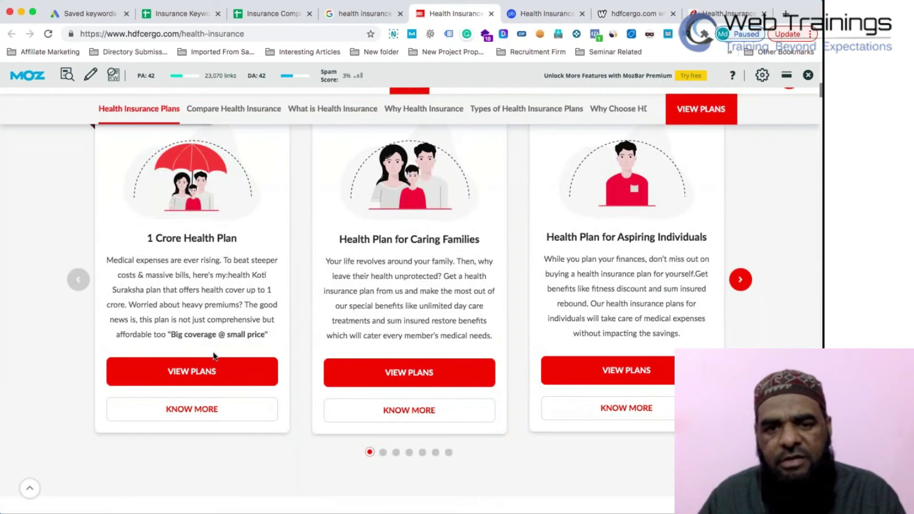
scroll(215, 359, "down", 3)
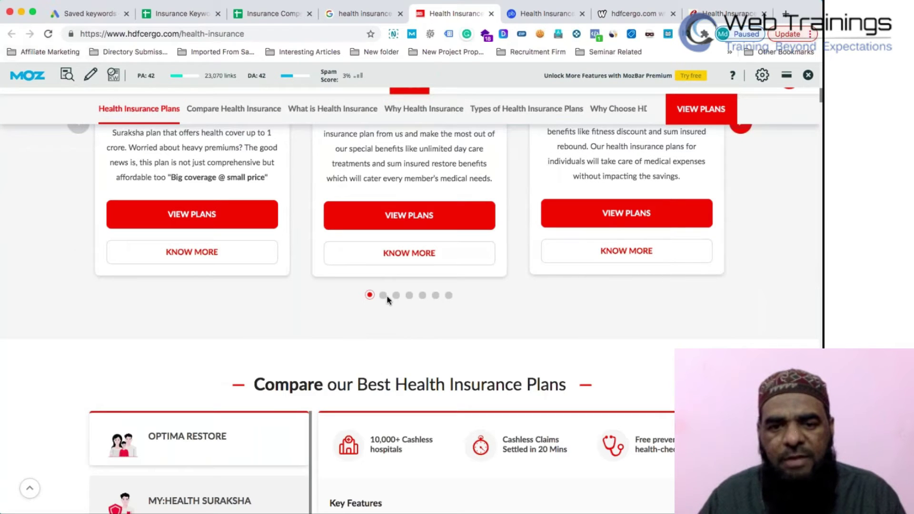
scroll(379, 351, "down", 2)
scroll(379, 351, "up", 10)
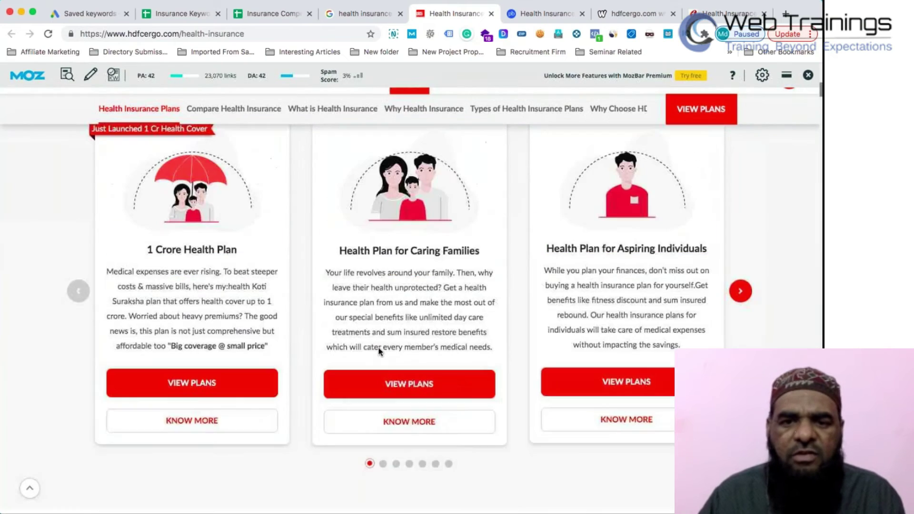
scroll(380, 352, "up", 7)
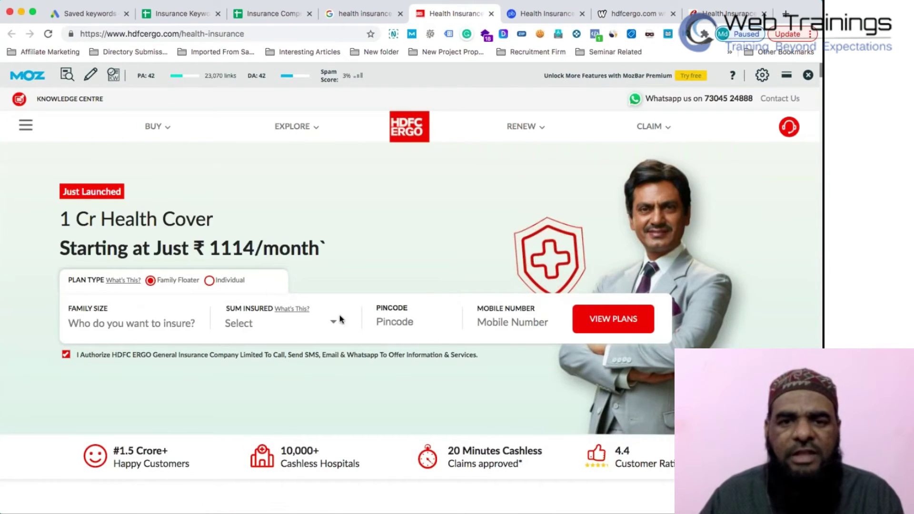
scroll(415, 131, "down", 5)
scroll(415, 131, "up", 6)
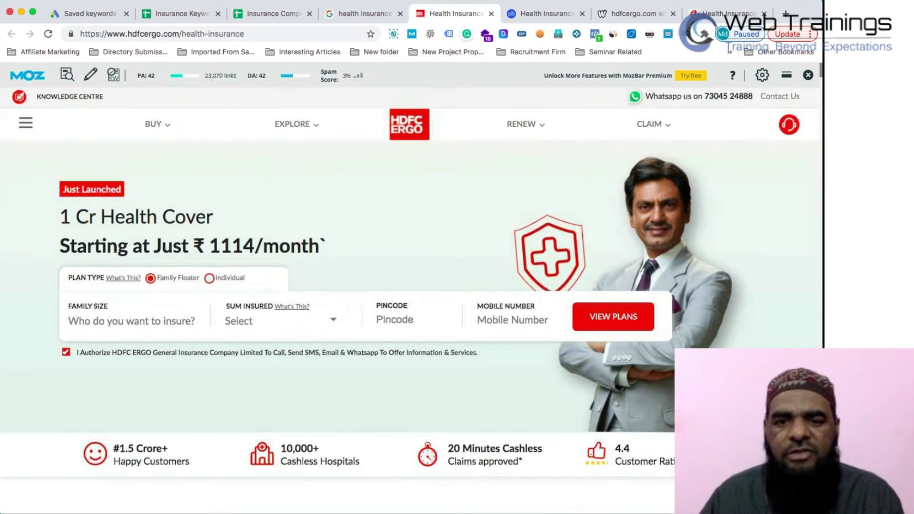
Review HDFC Ergo's page sections from the plan comparison through "What is Health Insurance?" to the three types of health insurance plans
scroll(373, 401, "down", 7)
scroll(409, 314, "down", 15)
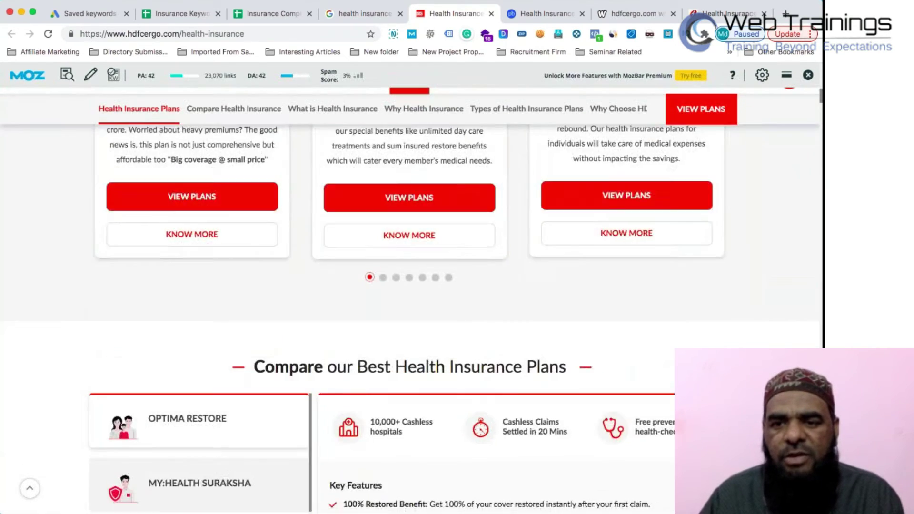
scroll(376, 359, "down", 12)
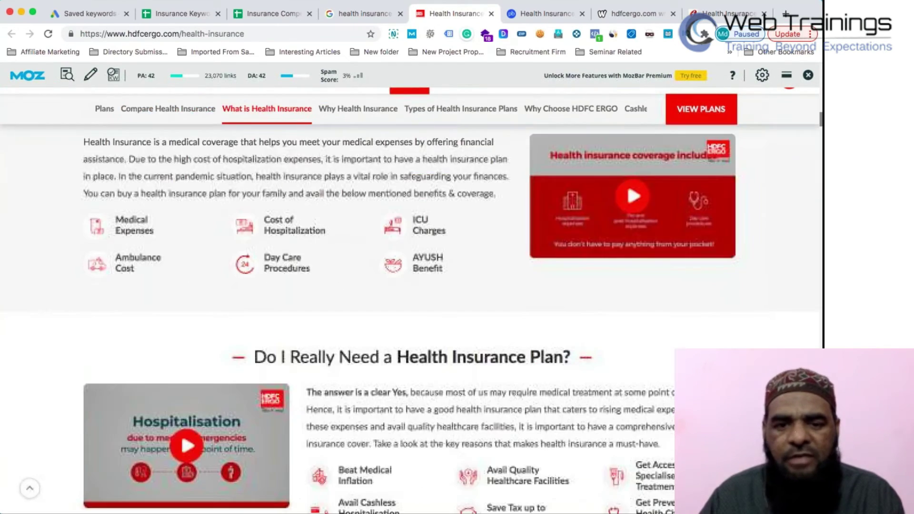
scroll(375, 359, "up", 12)
scroll(376, 360, "down", 2)
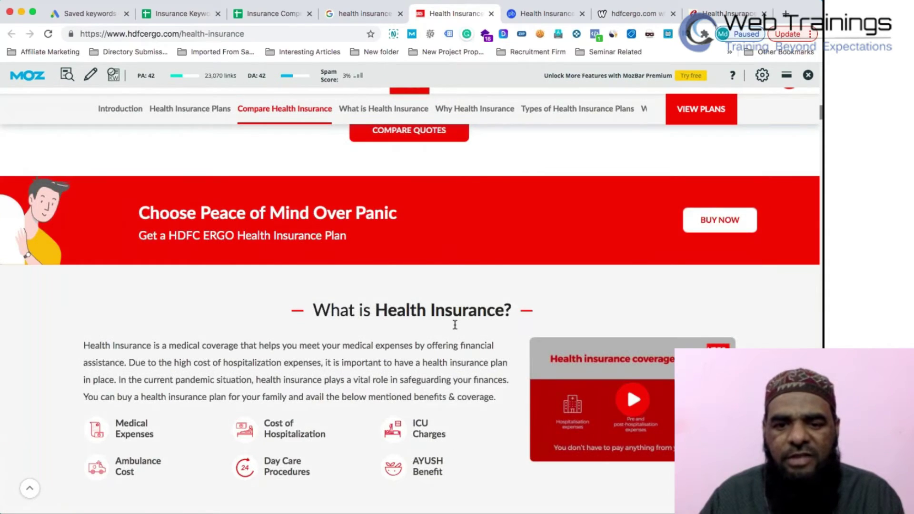
scroll(452, 322, "down", 5)
scroll(283, 254, "down", 10)
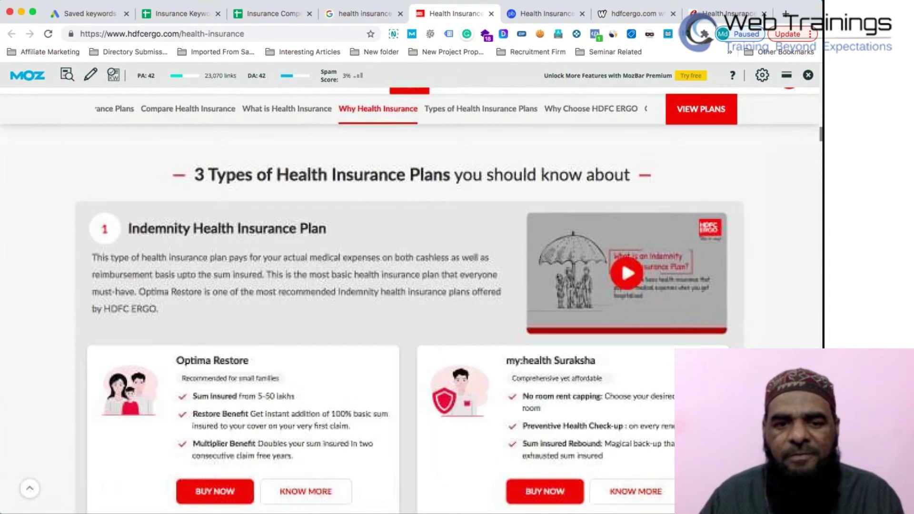
scroll(284, 253, "down", 3)
scroll(283, 253, "down", 10)
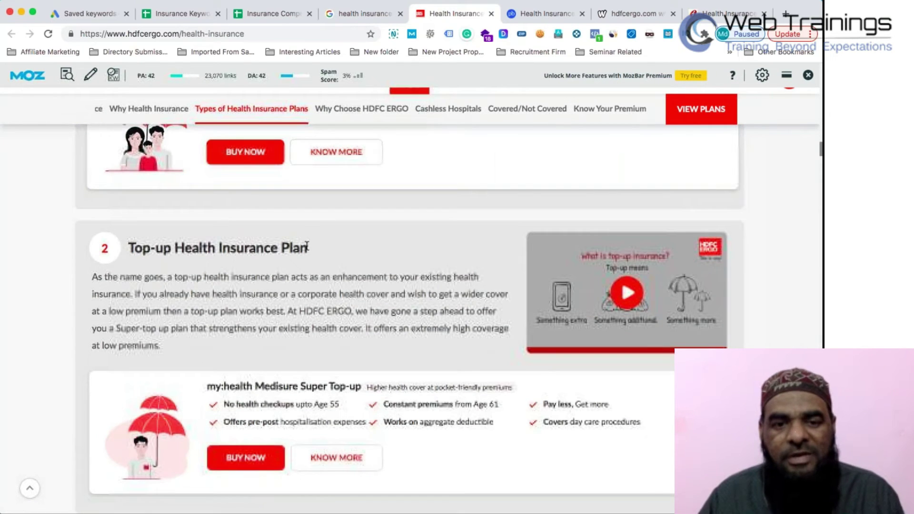
Examine how HDFC Ergo's page uses the phrase "Health Insurance Plan" in the top-up, indemnity and "Do I Really Need" headings
left_click_drag(307, 246, 130, 248)
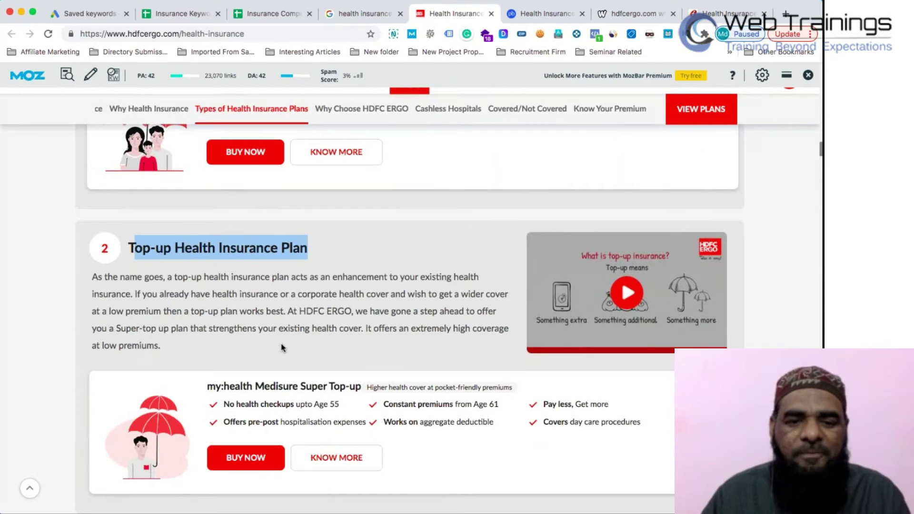
scroll(286, 345, "up", 3)
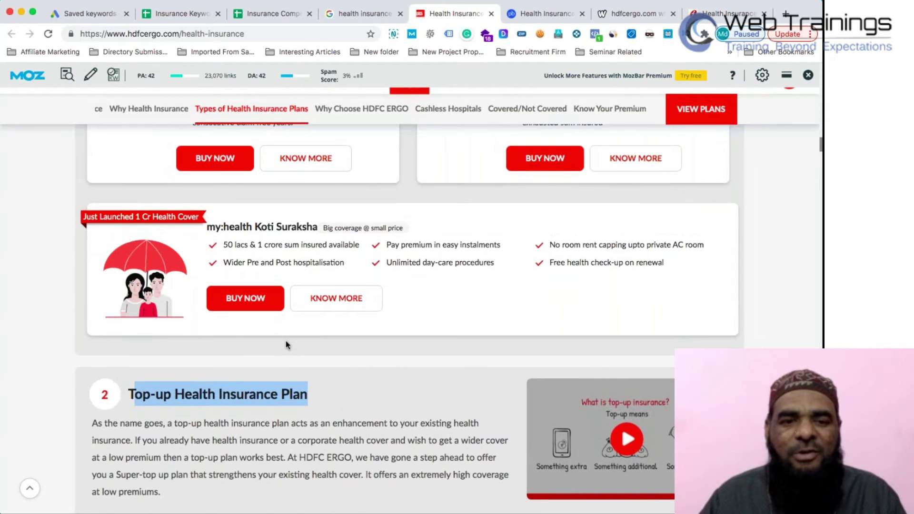
scroll(285, 344, "down", 3)
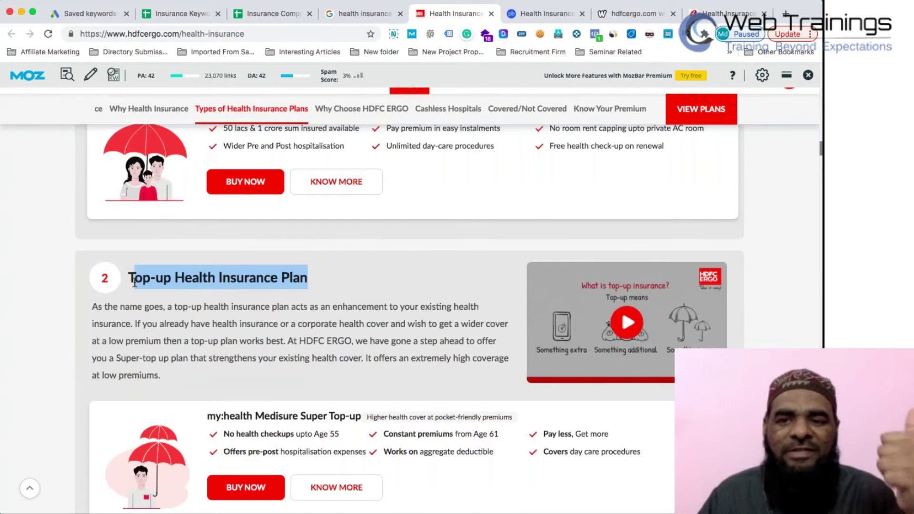
scroll(234, 314, "up", 10)
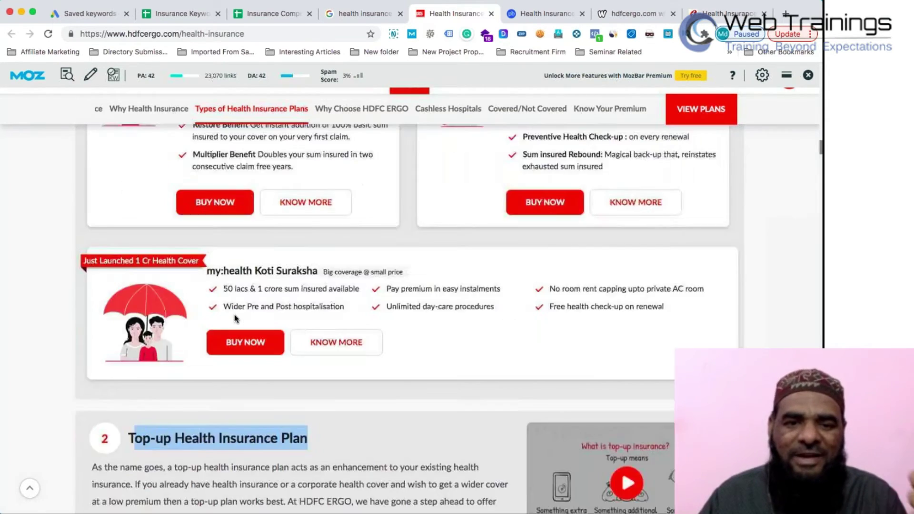
left_click_drag(203, 219, 341, 210)
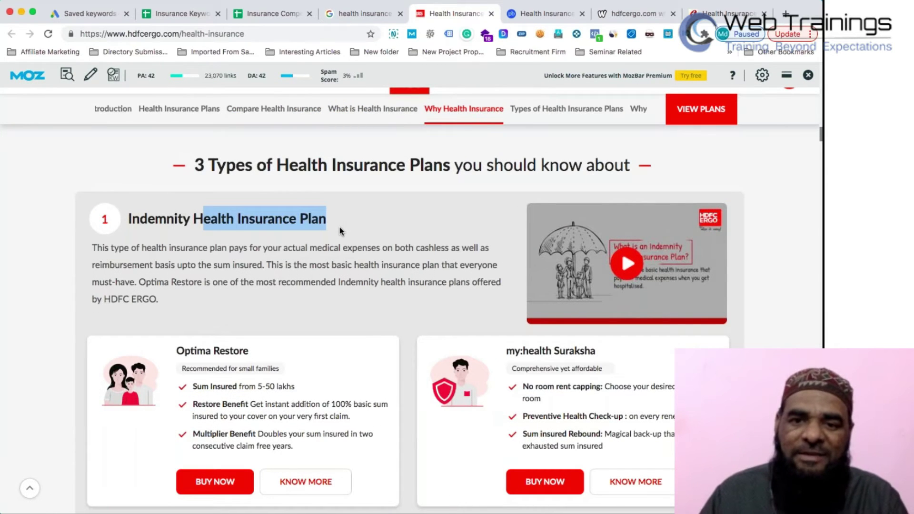
scroll(341, 231, "up", 8)
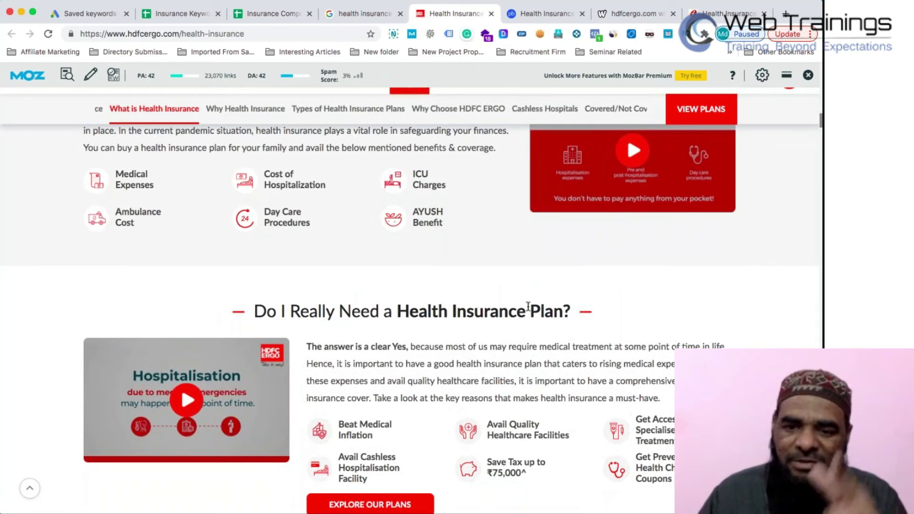
left_click_drag(570, 312, 410, 316)
scroll(403, 332, "up", 3)
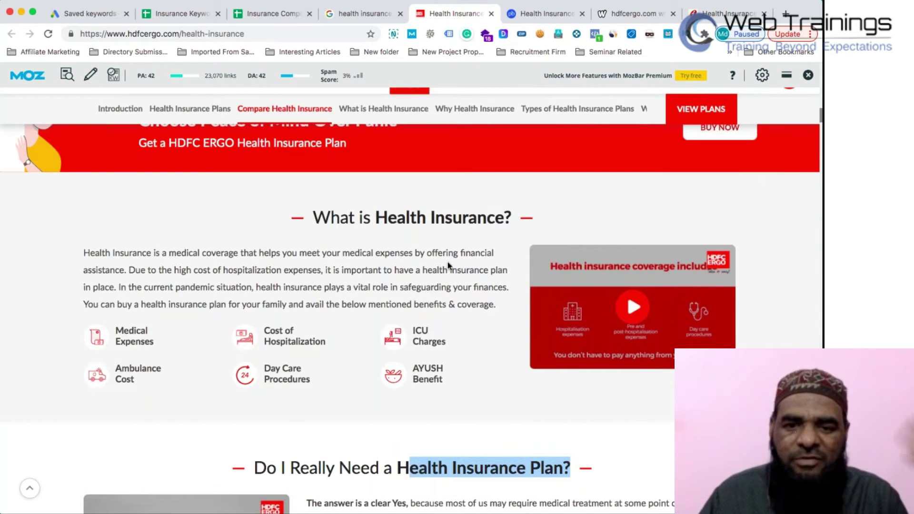
scroll(450, 267, "down", 3)
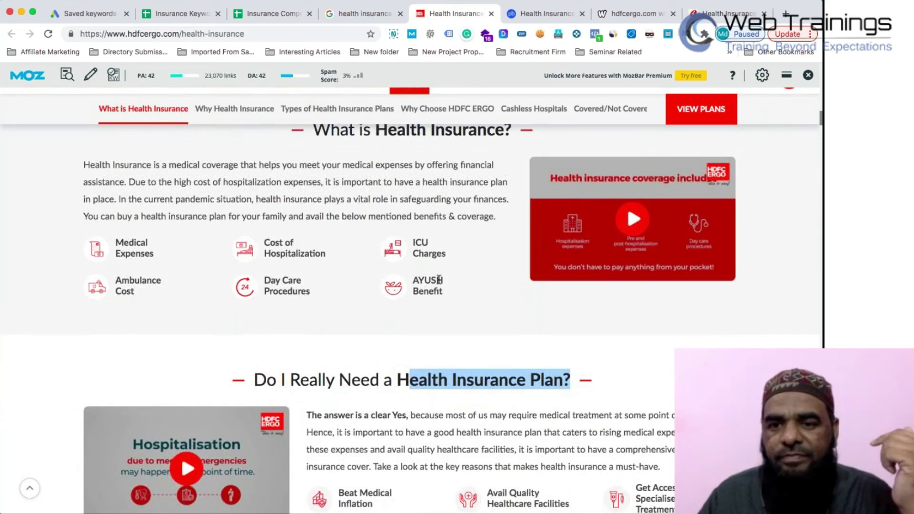
Review the rest of HDFC Ergo's health insurance content, from cashless hospitals and coverage offered to saving tax with the policy
scroll(436, 283, "down", 15)
scroll(436, 281, "down", 15)
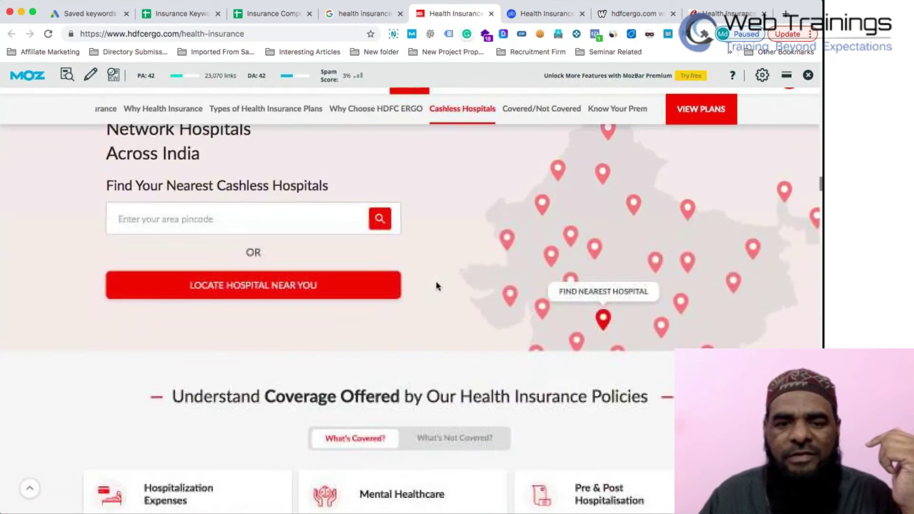
scroll(393, 289, "up", 6)
scroll(393, 289, "down", 10)
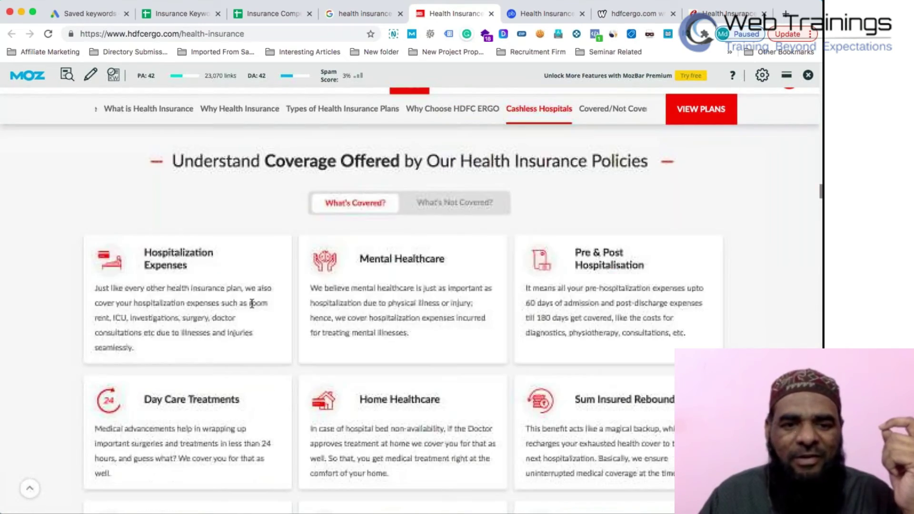
scroll(295, 275, "down", 15)
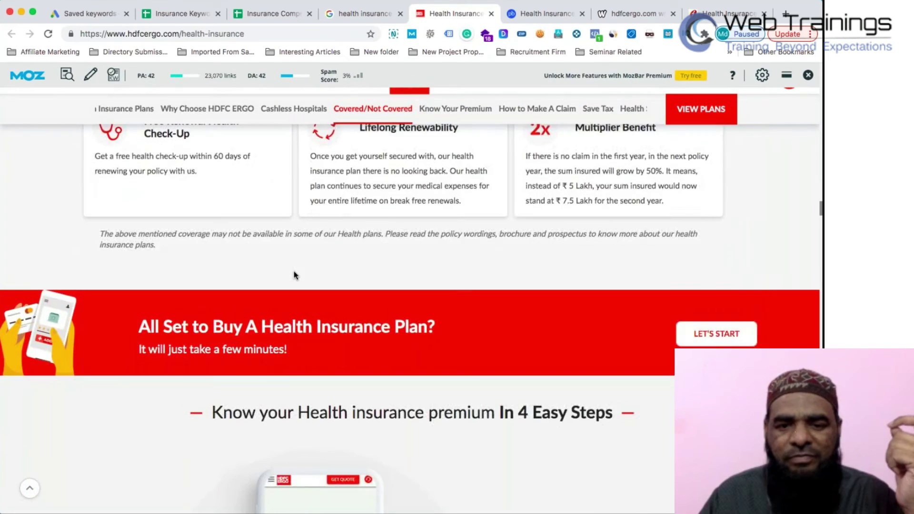
scroll(334, 286, "down", 10)
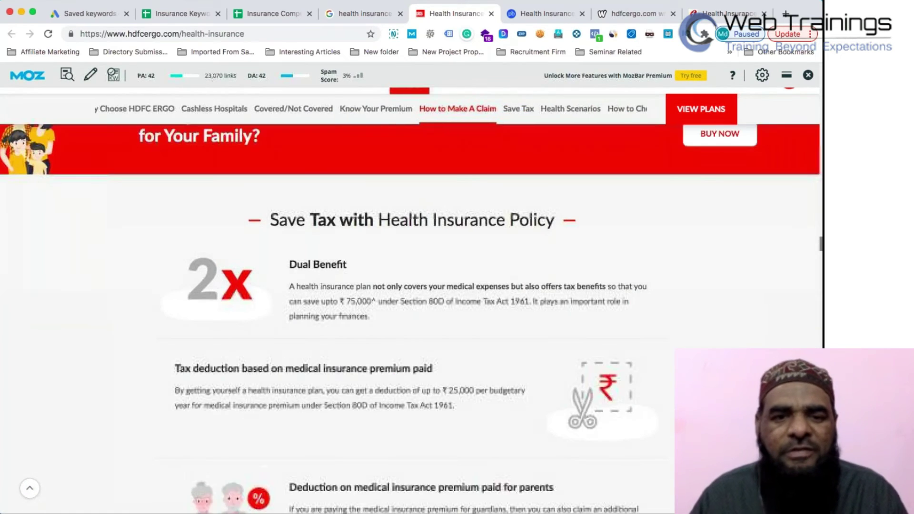
In the Insurance Competition sheet, enter Good as both the Content Quality and Website Quality of HDFCErgo.com
left_click(181, 13)
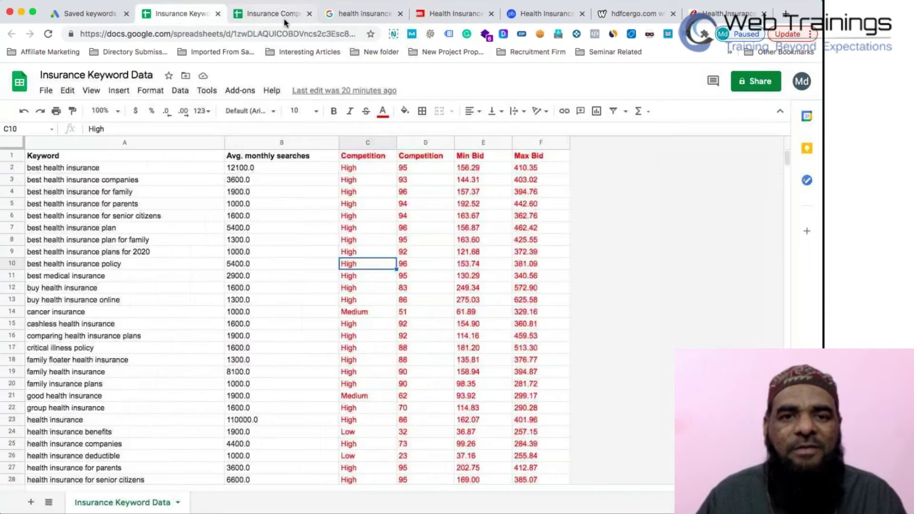
left_click(272, 13)
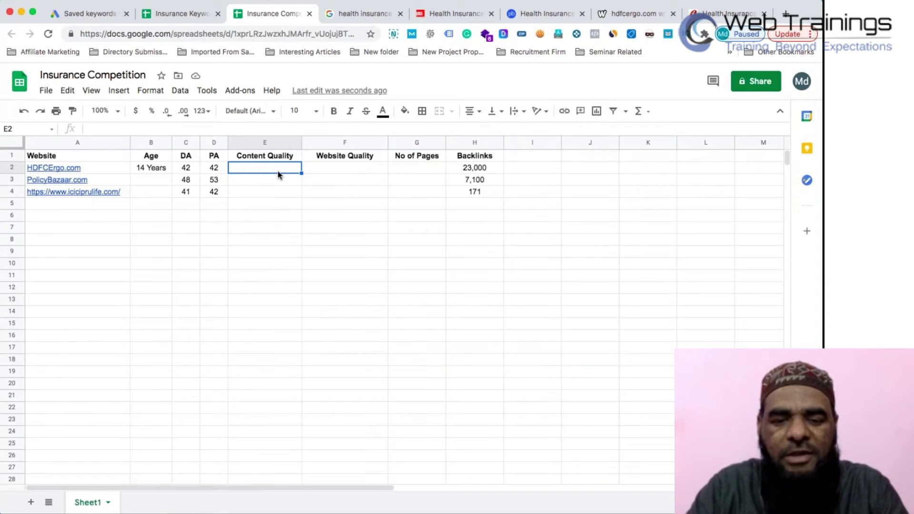
type("Go")
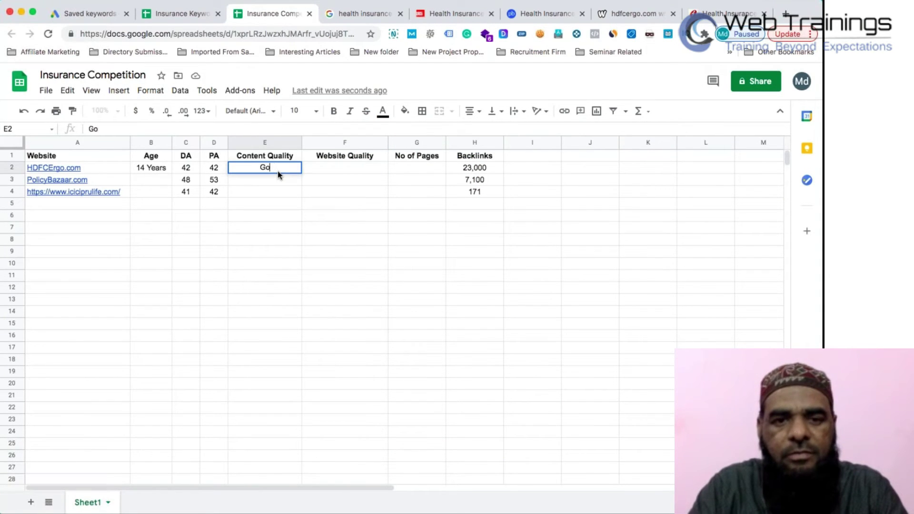
type("od")
key("Tab")
type("Good")
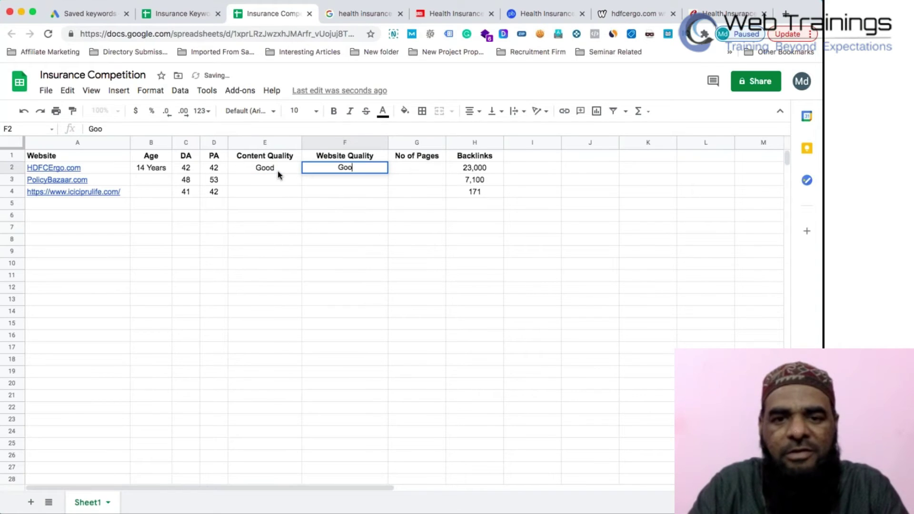
key("Tab")
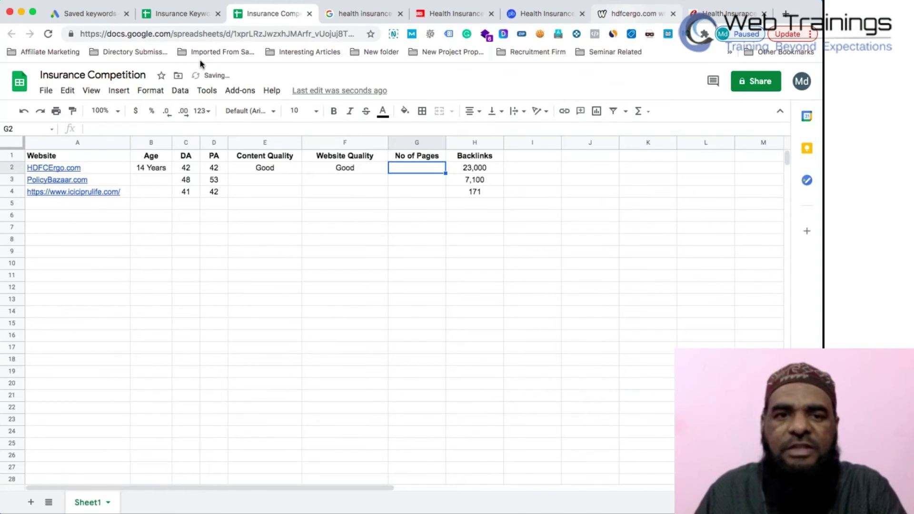
Search Google for site:hdfcergo.com in the who.is tab to find how many pages of the site are indexed
left_click(626, 14)
type("sit")
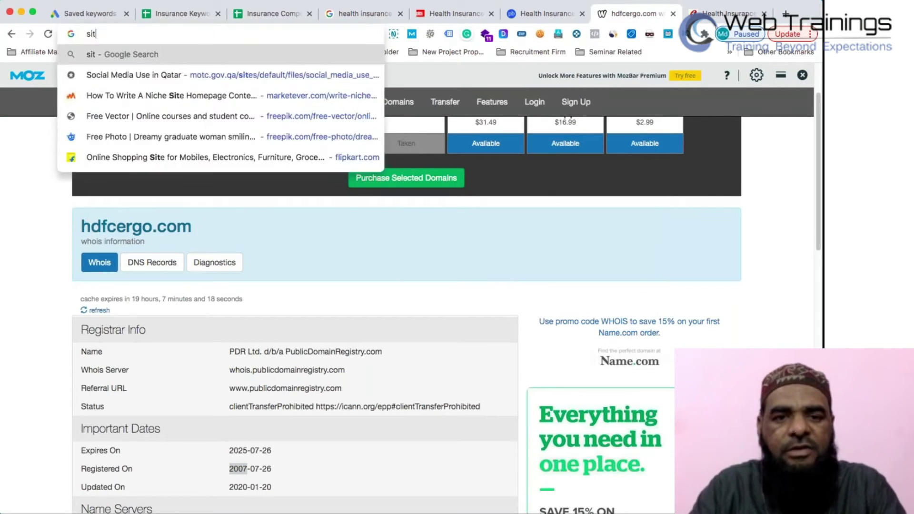
type("e:hdf")
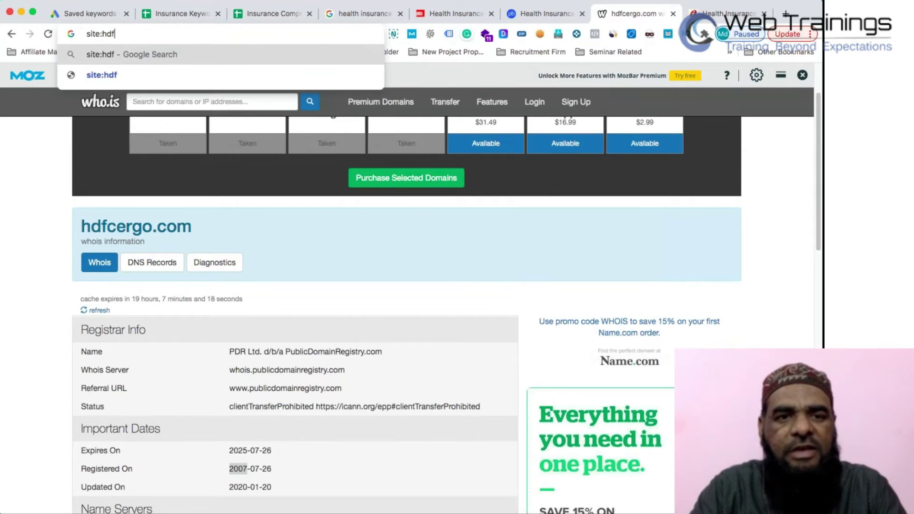
type("cergo.")
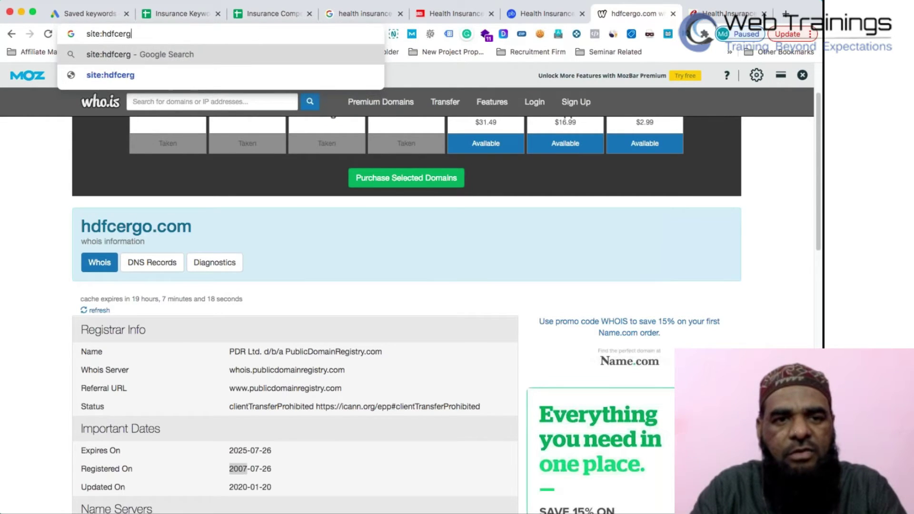
type("com")
key("Return")
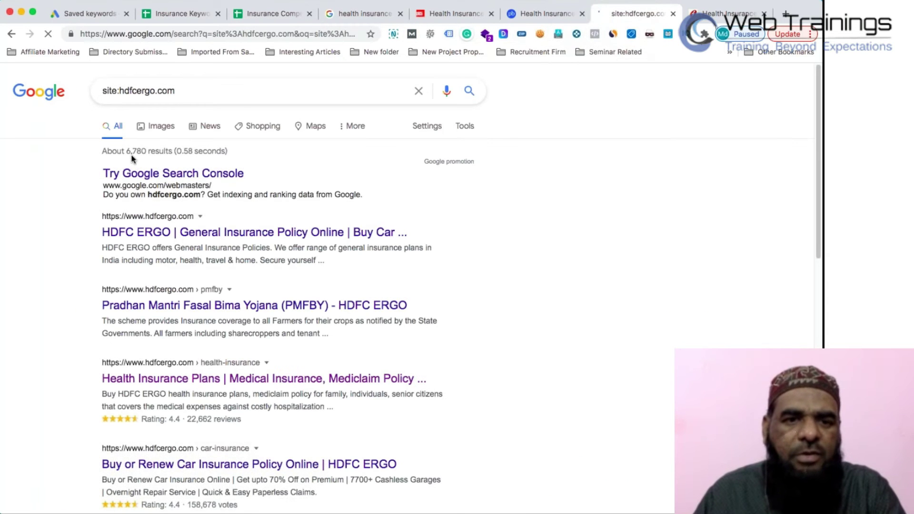
Enter 6780 as the No of Pages for HDFCErgo.com in G2 of the Insurance Competition sheet
left_click(260, 19)
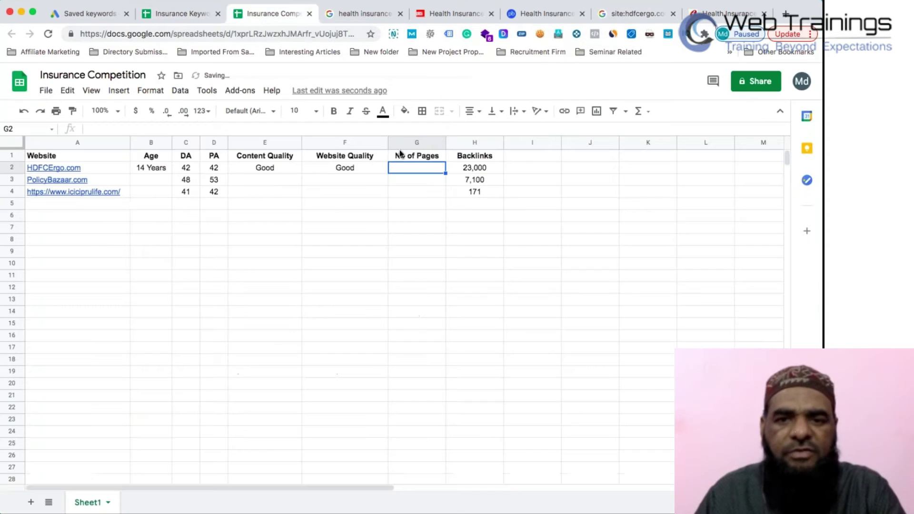
type("678")
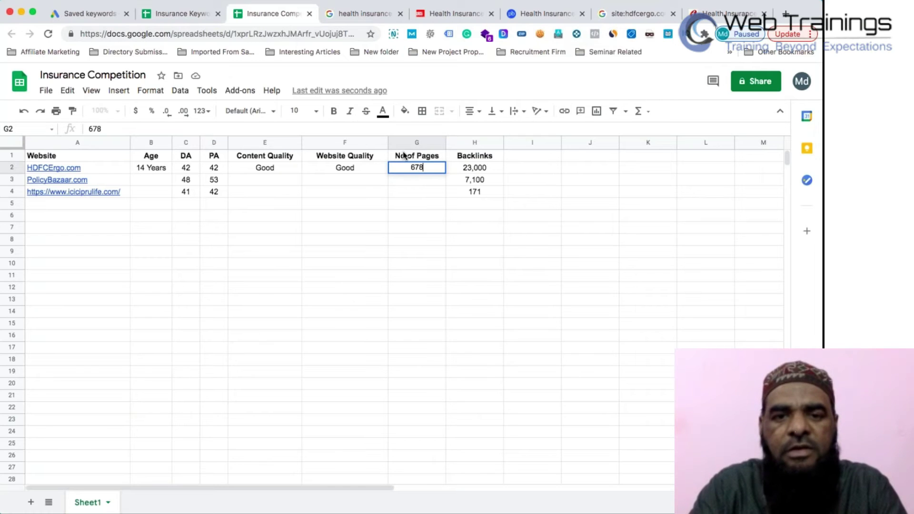
type("0")
key("Return")
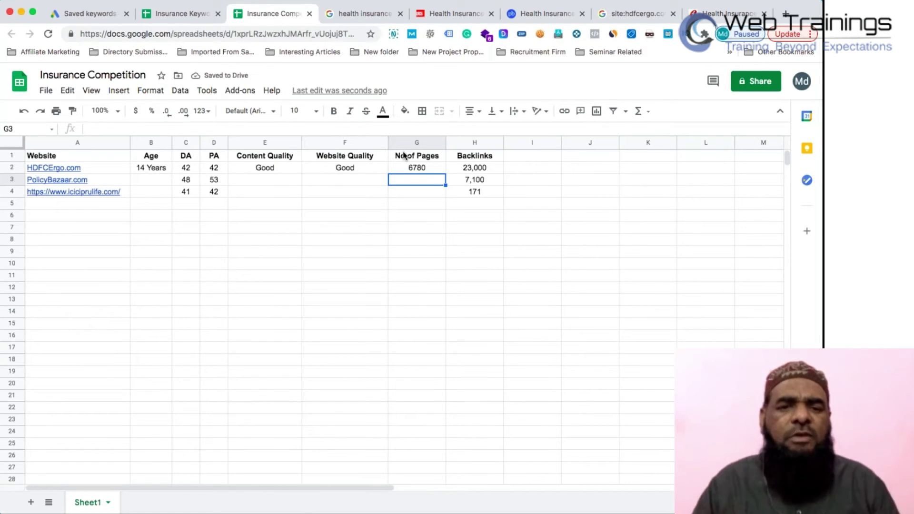
Highlight the competitor data from Age through Backlinks in B2:H4 for review, and clear the selection
left_click_drag(157, 169, 473, 170)
key("shift+Down")
key("shift+Down")
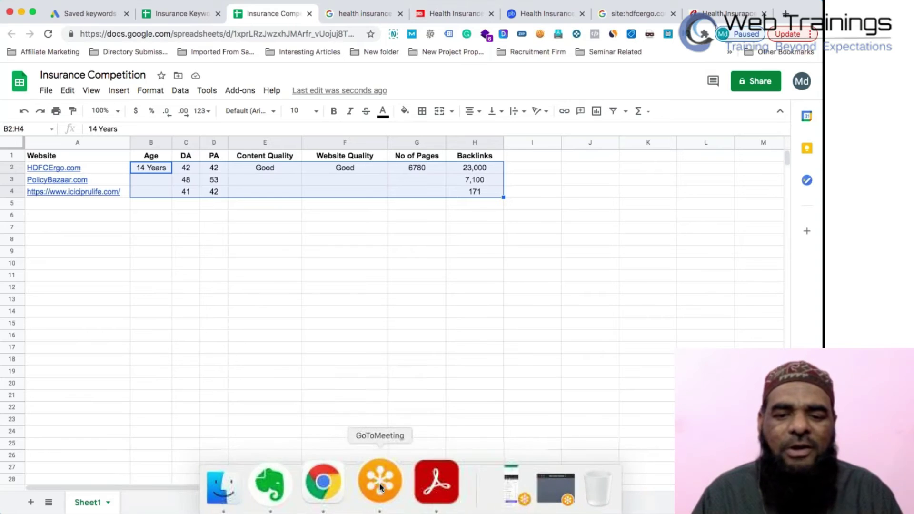
left_click(378, 485)
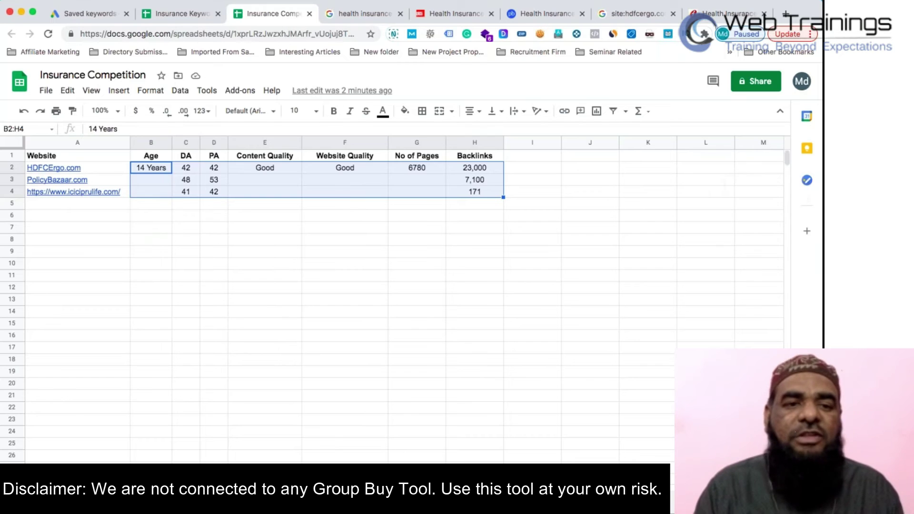
left_click(299, 300)
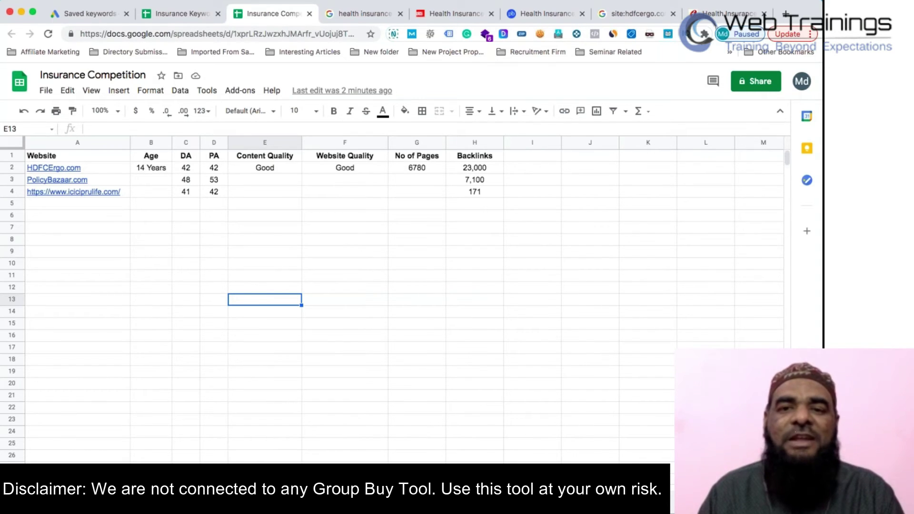
Close the three competitor website tabs and the site:hdfcergo.com search, and turn off MozBar on the health insurance results page
left_click(636, 14)
left_click(581, 13)
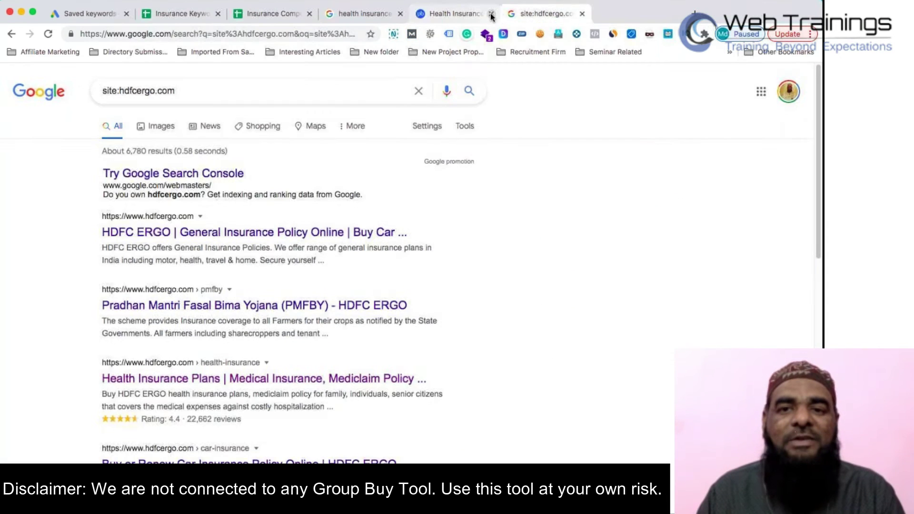
left_click(491, 13)
left_click(491, 14)
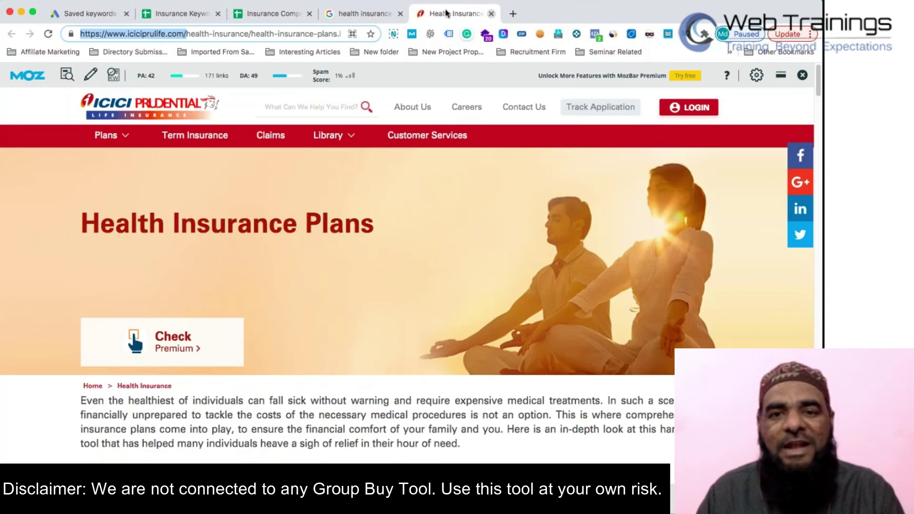
left_click(490, 13)
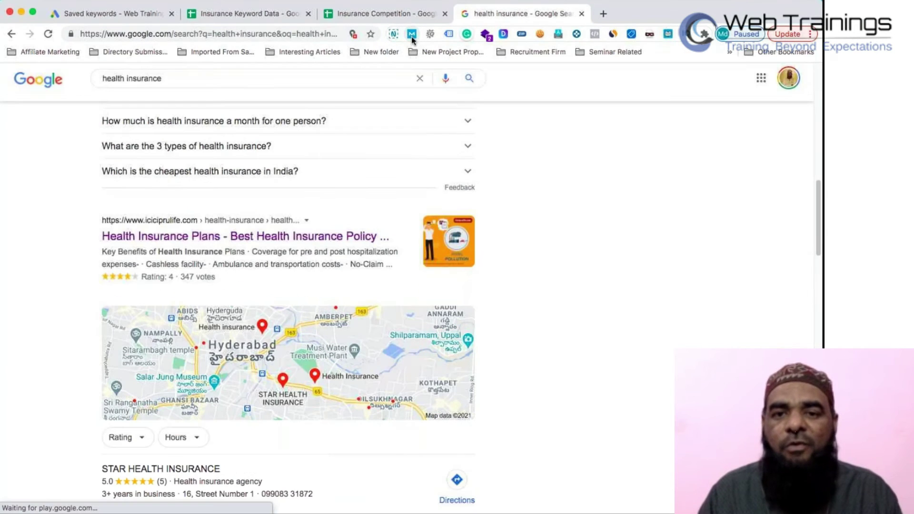
left_click(412, 37)
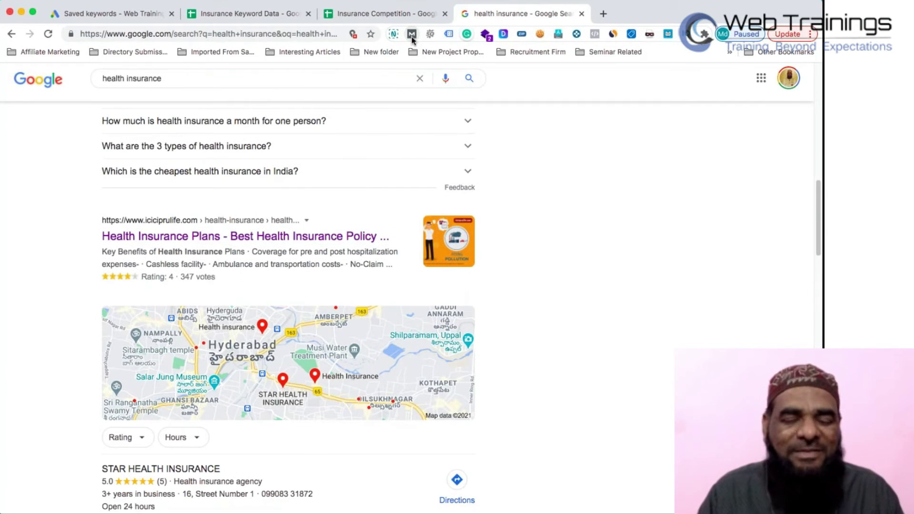
Switch to Competitor Analysis.pdf in Adobe Acrobat Reader and advance to the "Paid Tools for Competitor Research" slide on page 5
mouse_move(341, 476)
left_click(471, 487)
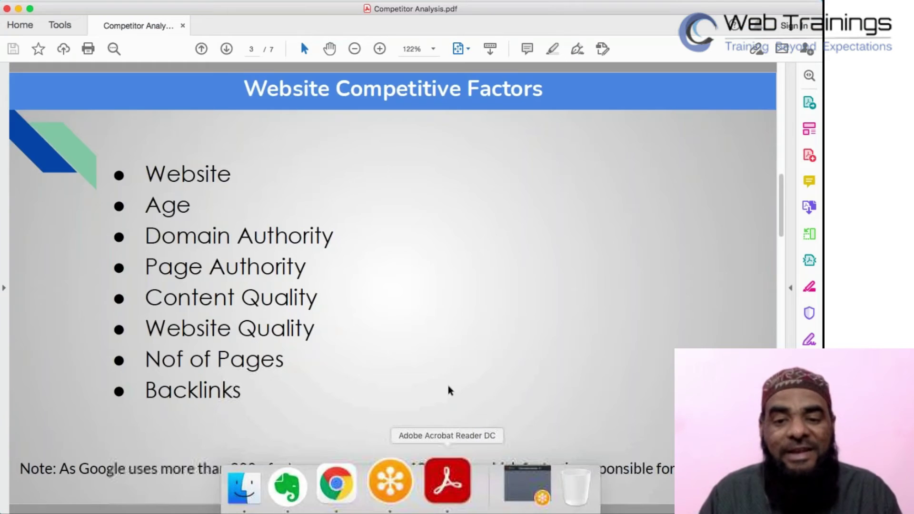
key("Right")
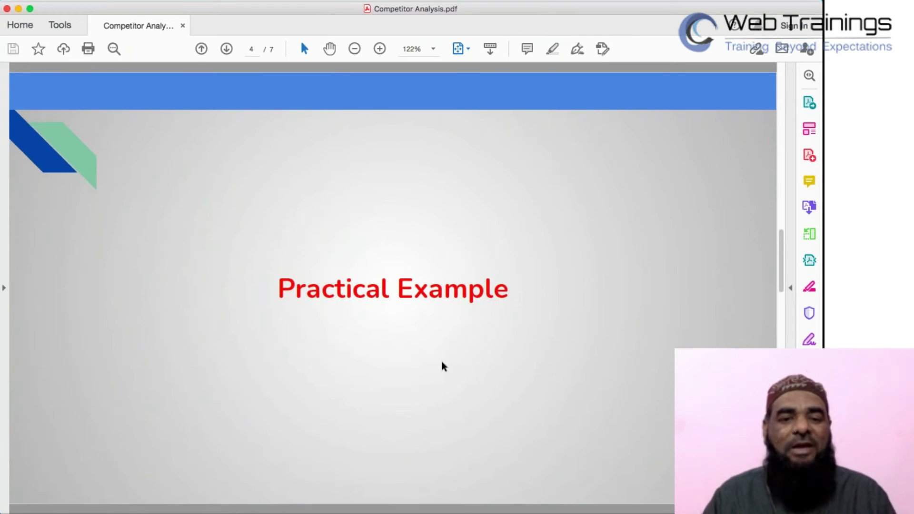
key("Right")
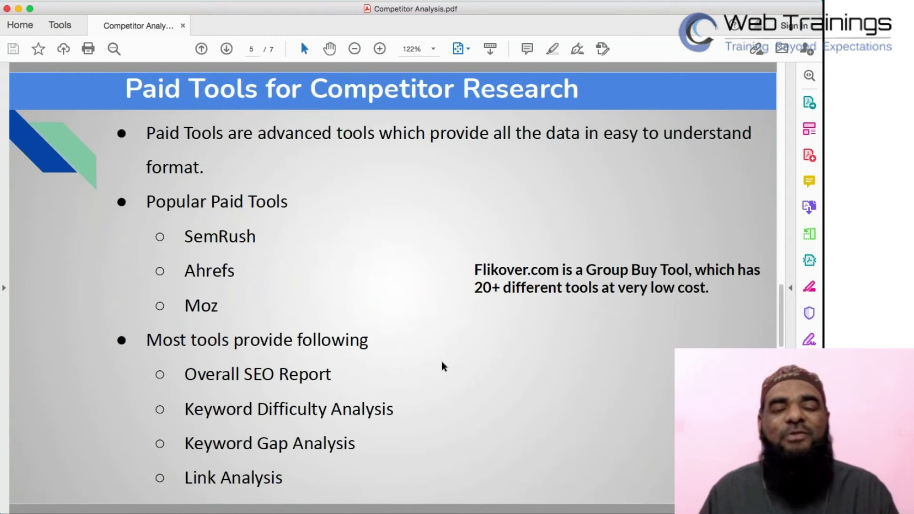
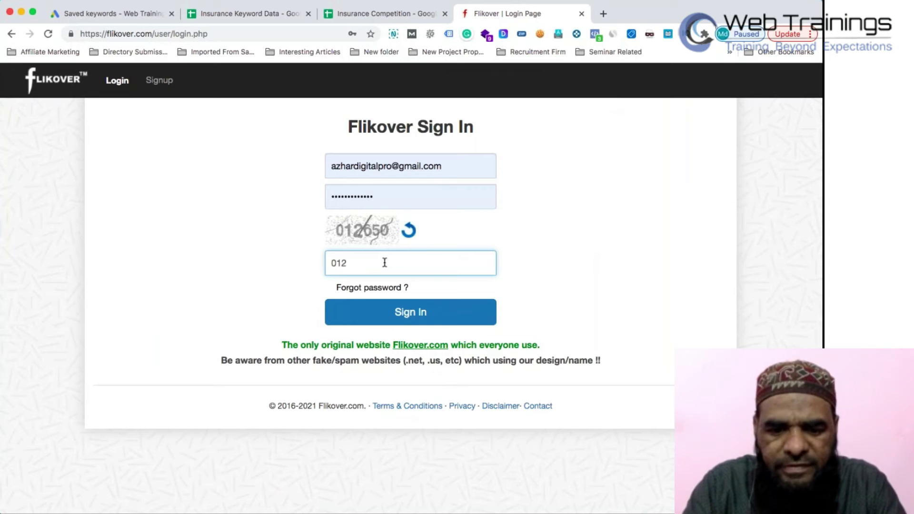
Finish entering the captcha verification code and sign in to the Flikover account
type("650")
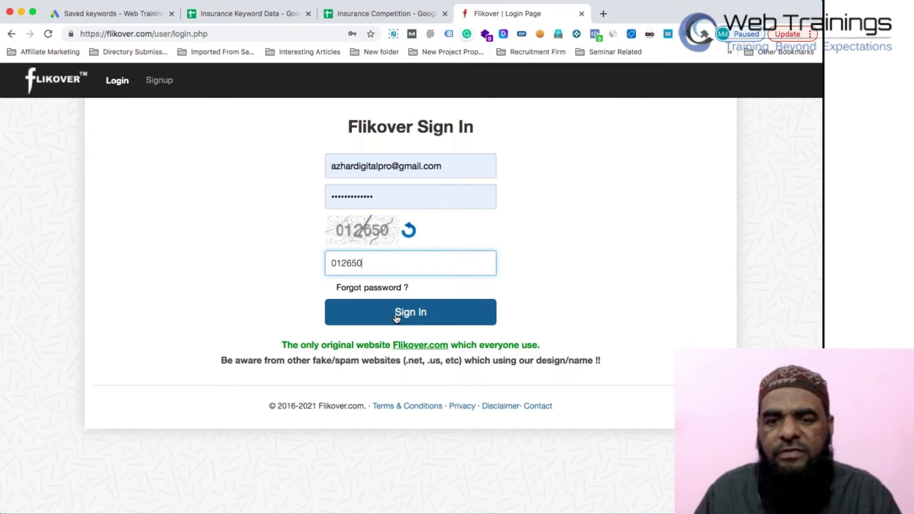
left_click(396, 318)
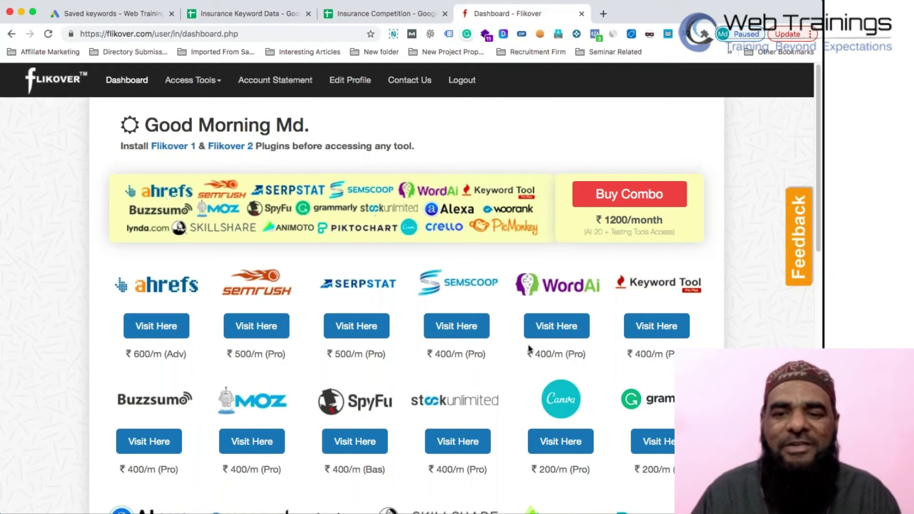
Examine the research tools and monthly prices on the Flikover dashboard, down to the under-testing tools and usage notes
scroll(530, 349, "down", 3)
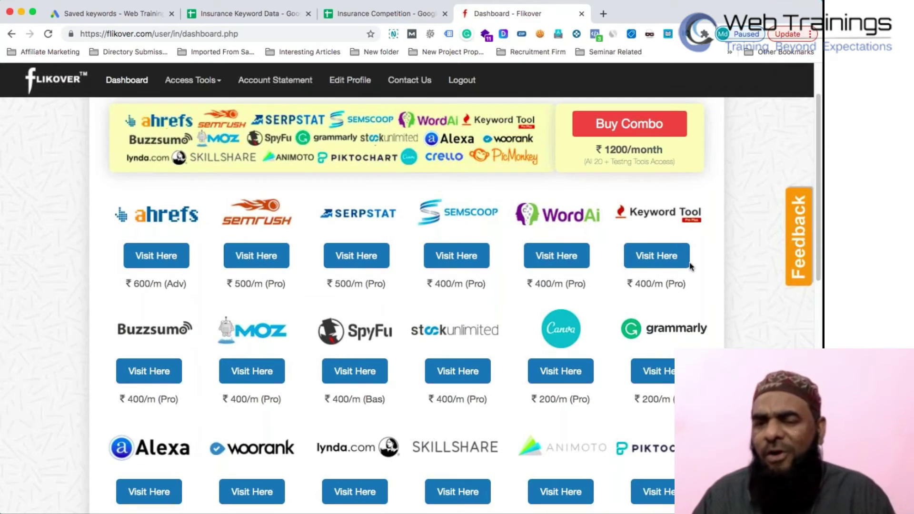
scroll(639, 477, "down", 2)
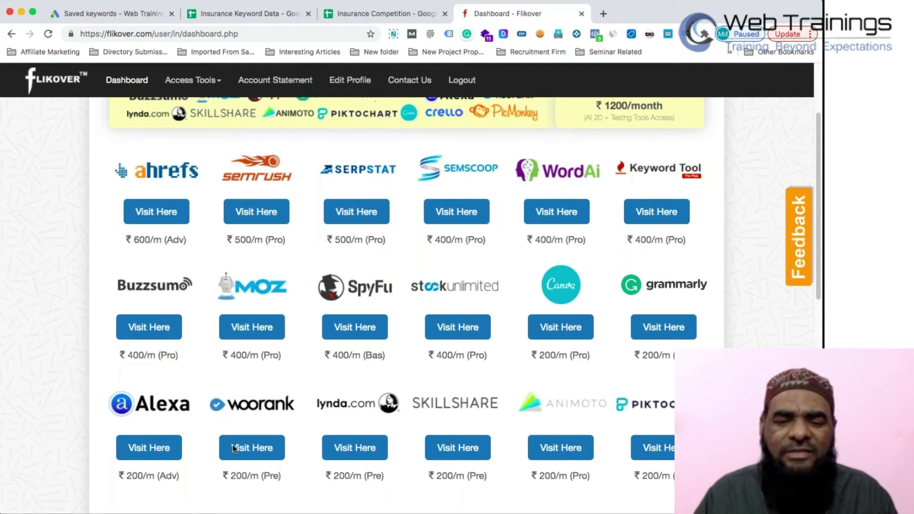
scroll(439, 436, "down", 5)
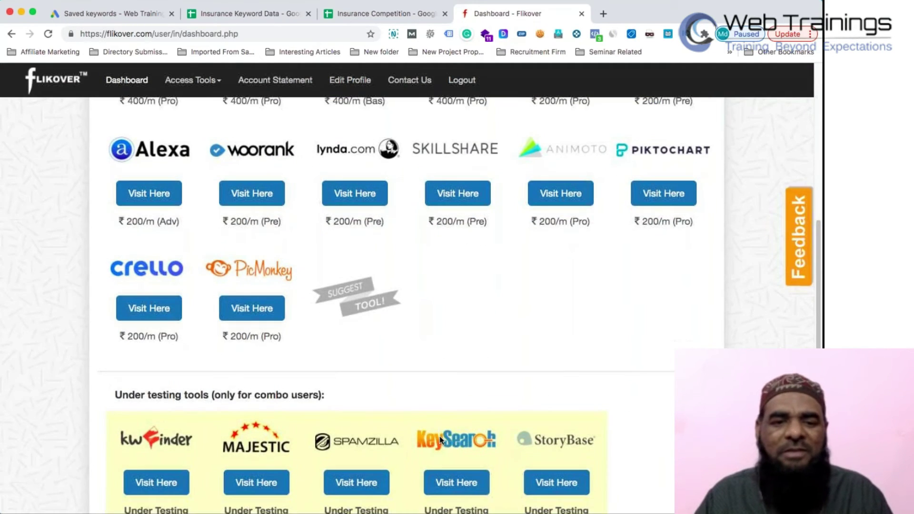
scroll(438, 435, "down", 3)
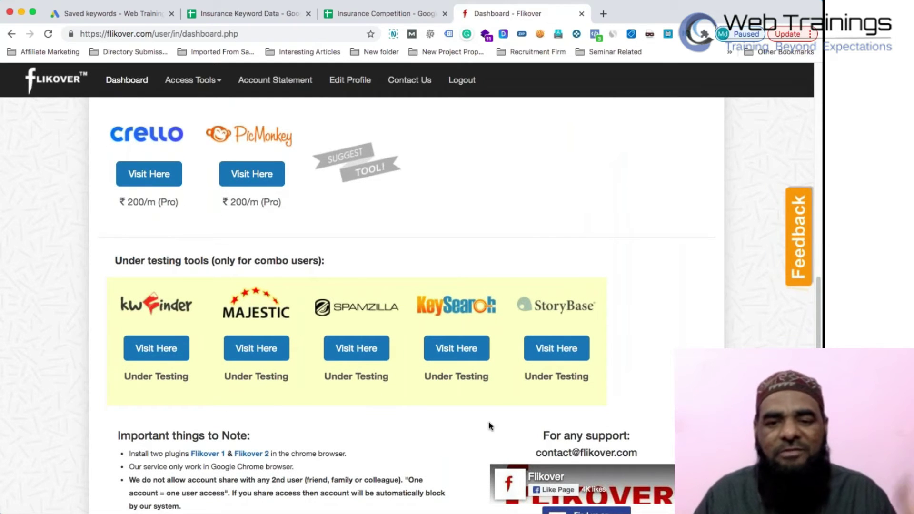
scroll(490, 425, "up", 10)
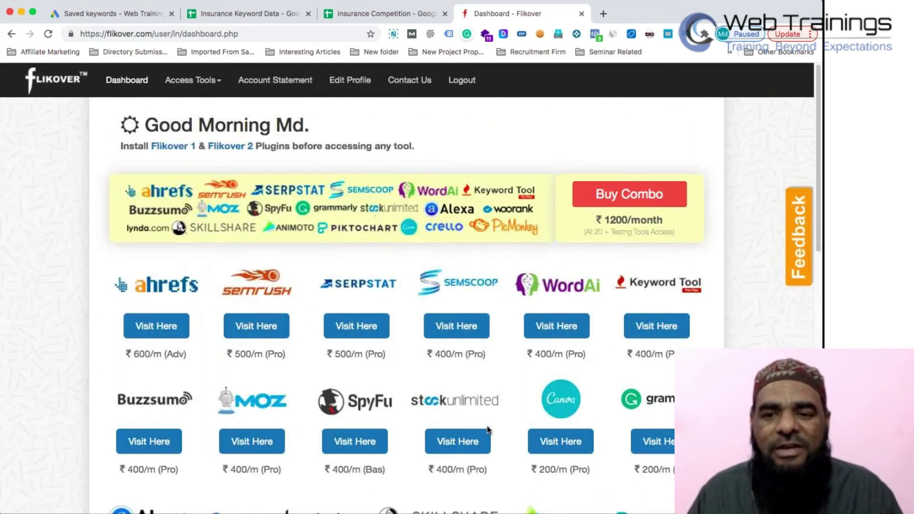
scroll(488, 430, "down", 3)
scroll(488, 429, "up", 3)
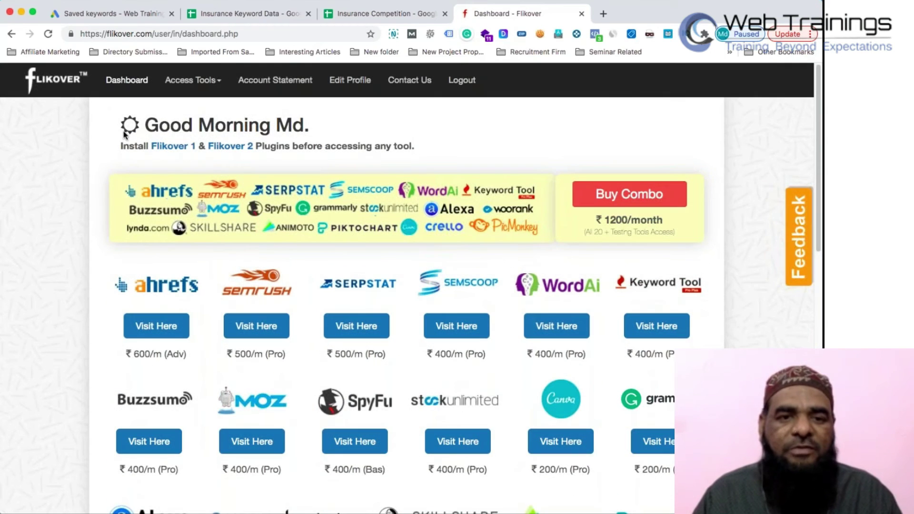
Open the Flikover 1 and Flikover 2 plugin links from the dashboard in separate new tabs
right_click(176, 150)
left_click(226, 148)
right_click(228, 147)
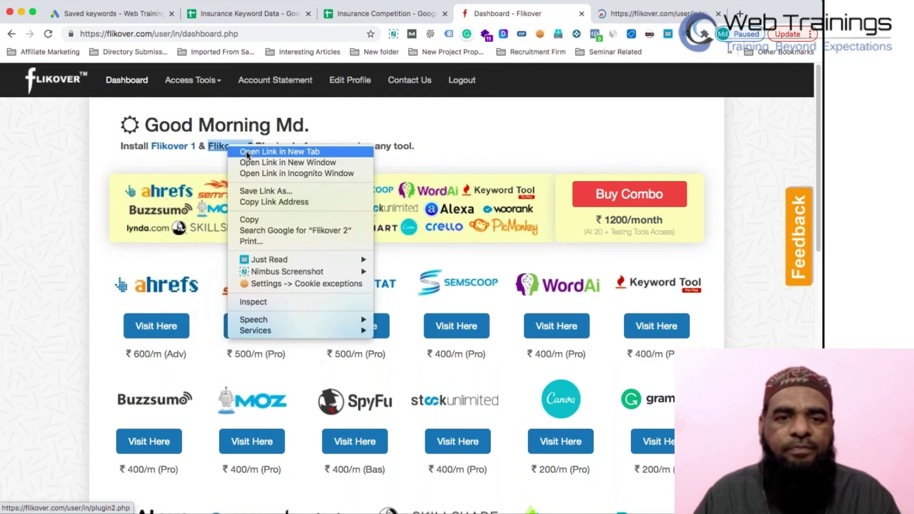
left_click(246, 153)
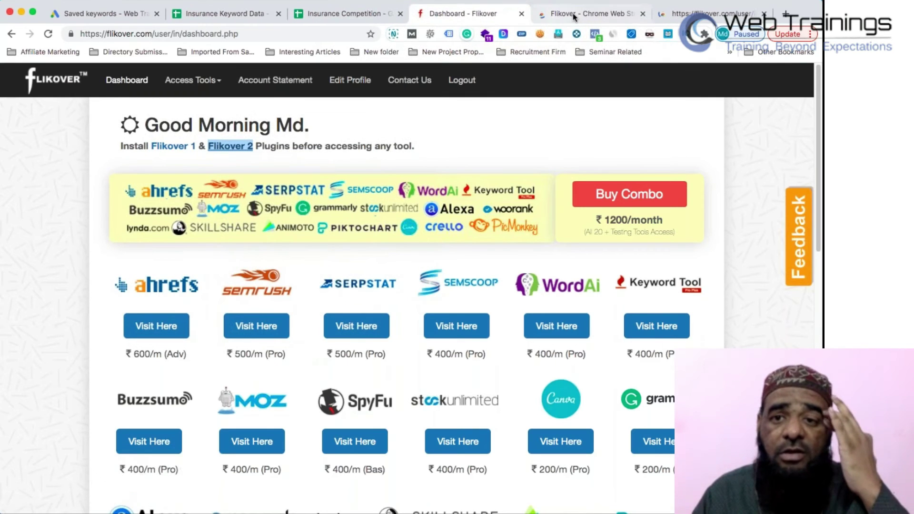
Check the Flikover and FlikoverTwo Chrome Web Store pages and the browser's extensions list, and close both store pages
left_click(574, 15)
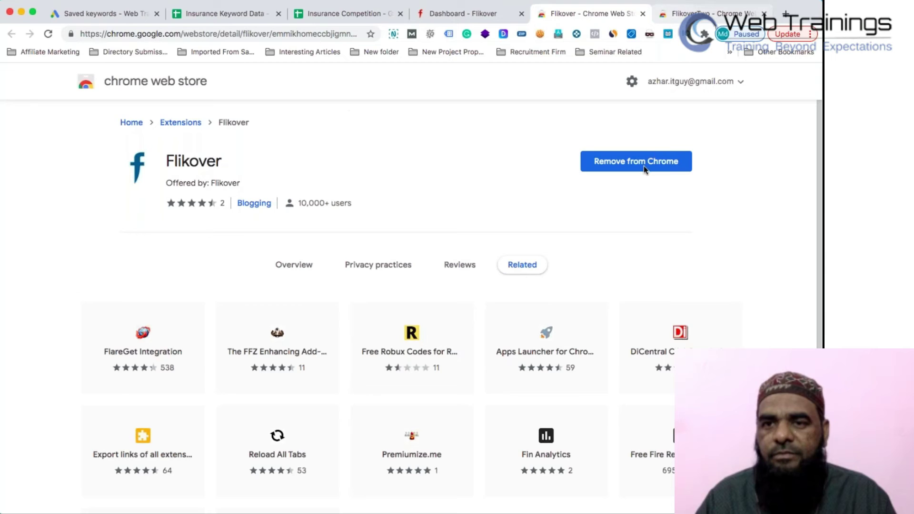
left_click(642, 14)
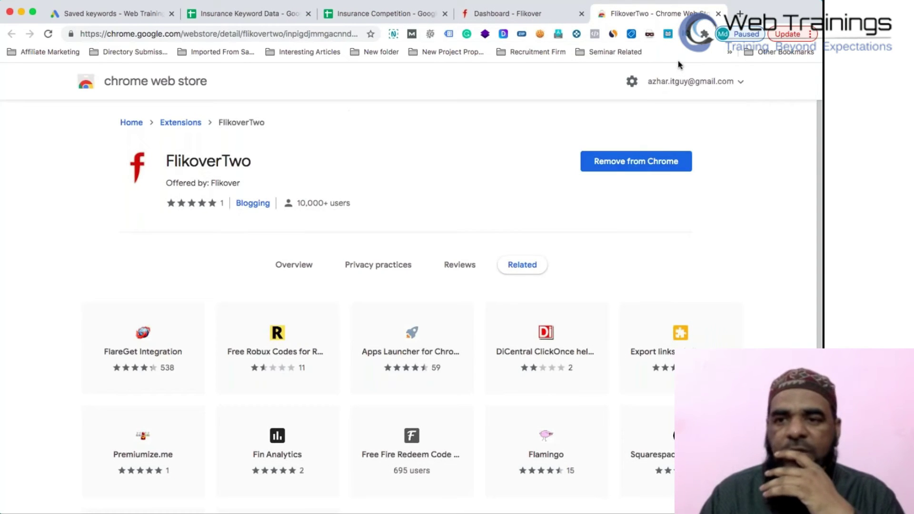
left_click(705, 35)
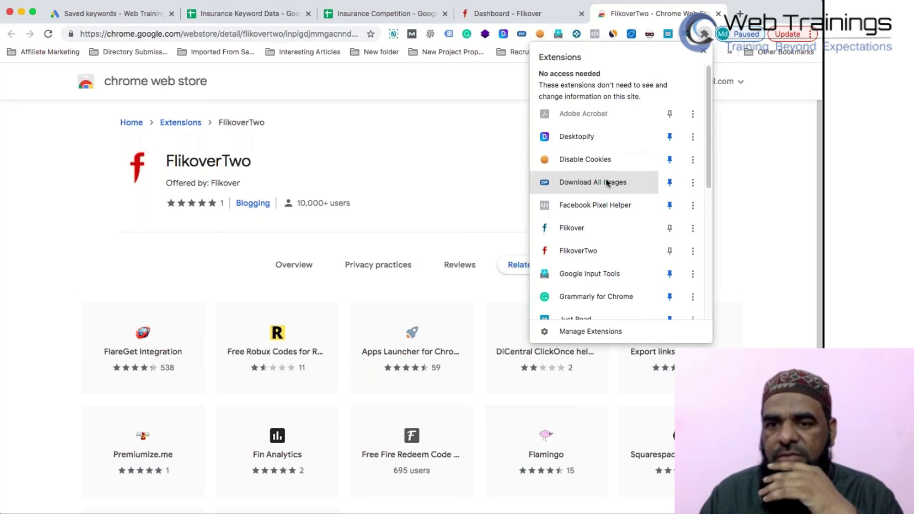
left_click(425, 176)
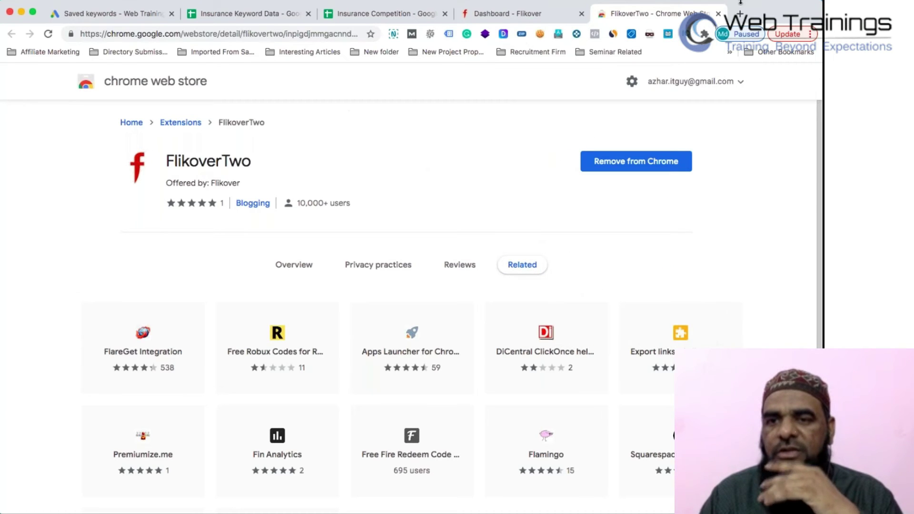
left_click(719, 14)
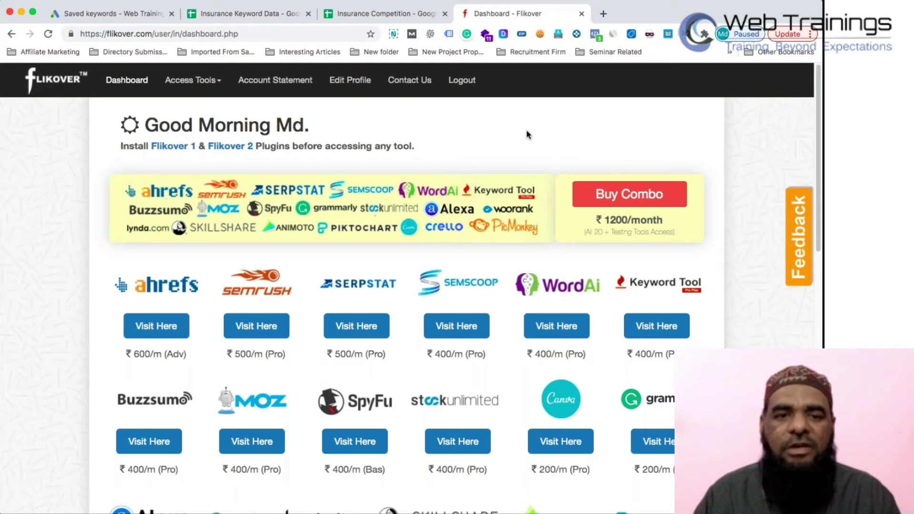
Access Semrush Pro from the Flikover dashboard and run a Domain Overview search for hdfcergo.com with India as the country
left_click(254, 331)
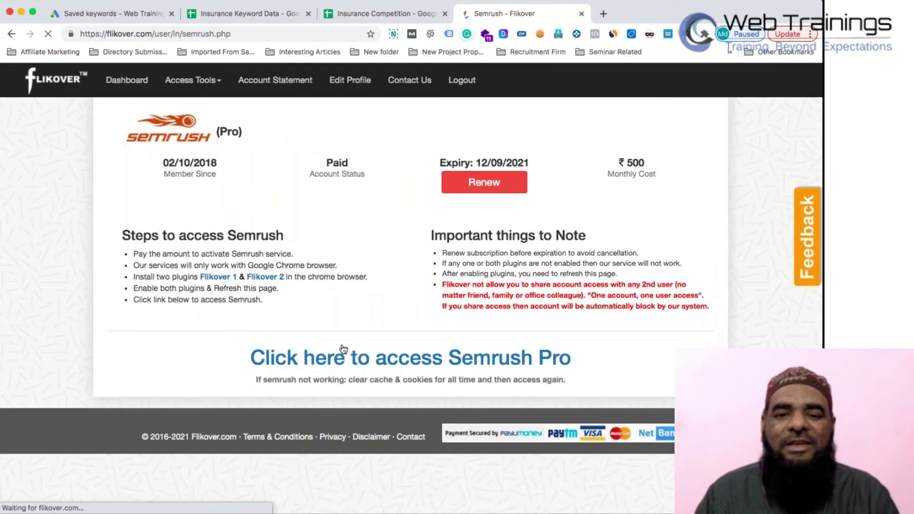
left_click(361, 365)
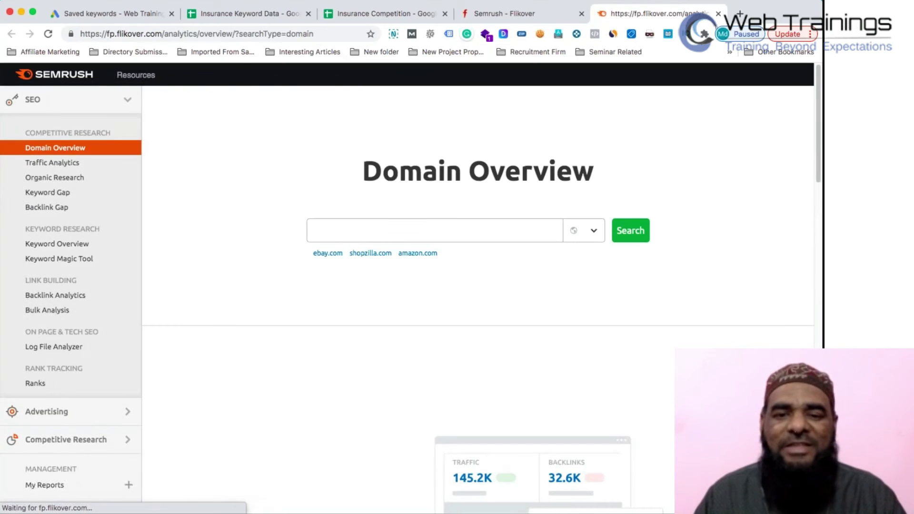
left_click(356, 264)
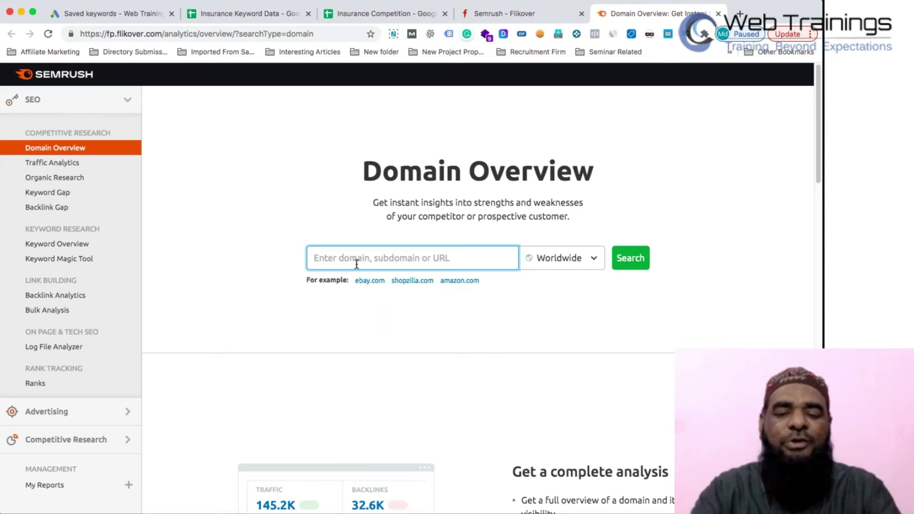
type("hdfcergo.com")
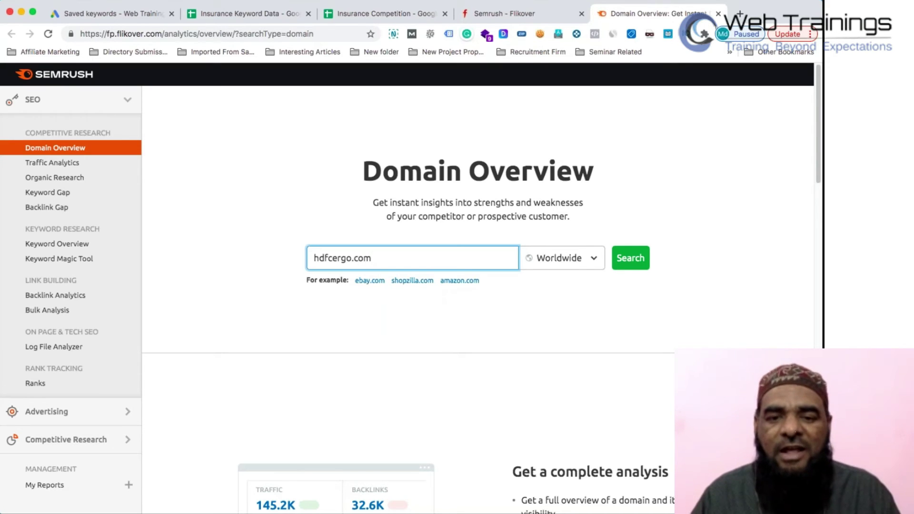
left_click(572, 264)
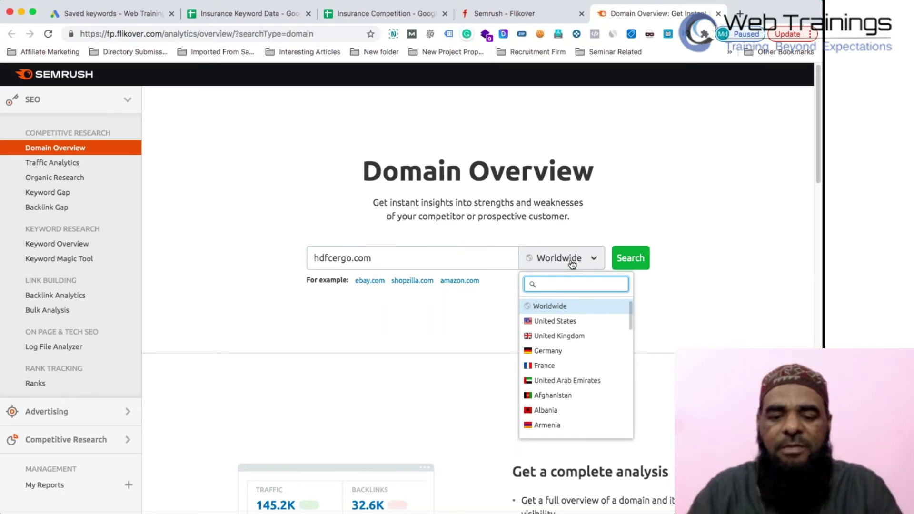
type("india")
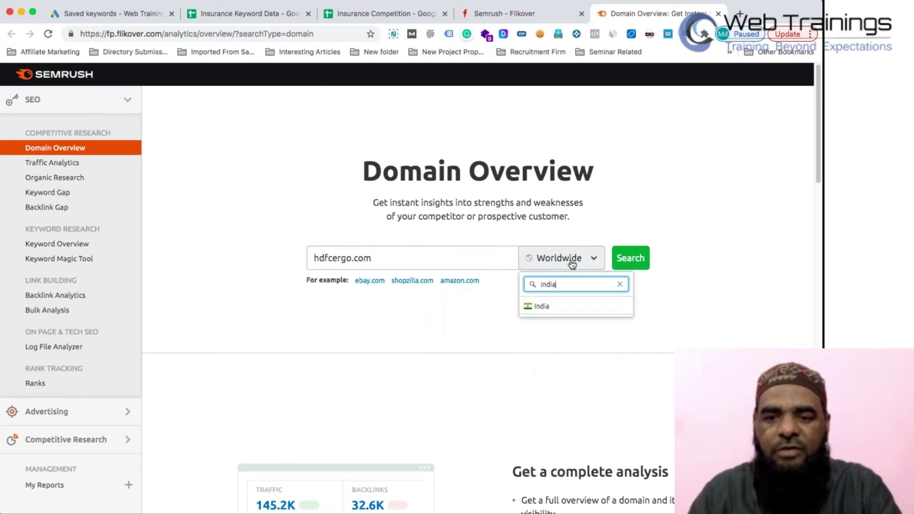
left_click(547, 308)
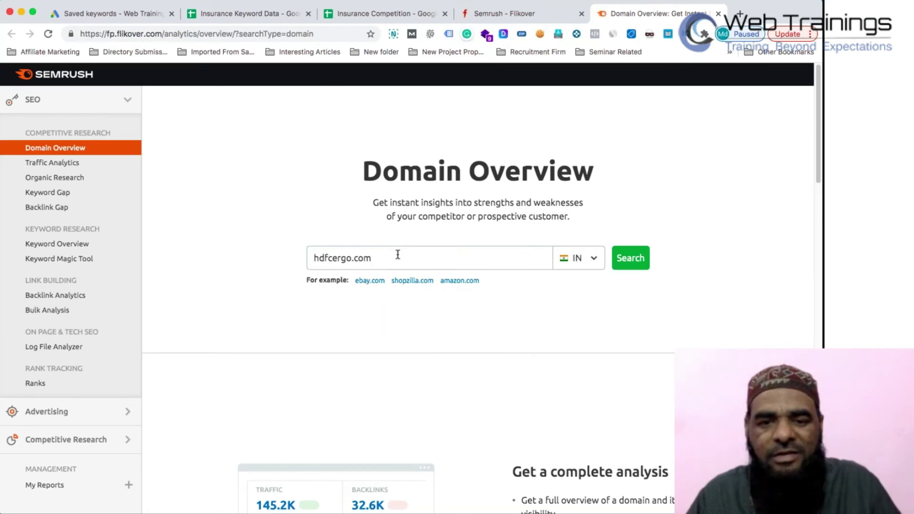
left_click(629, 261)
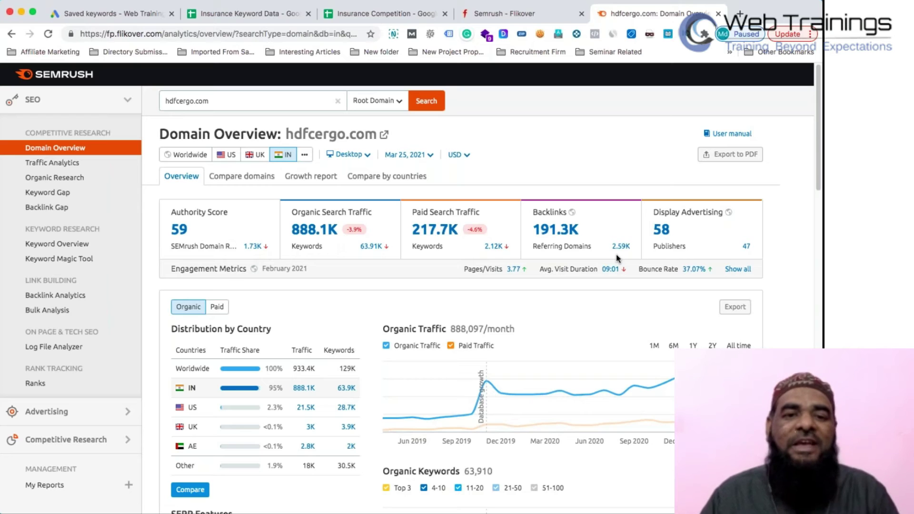
Examine hdfcergo.com's authority score, traffic trends, organic keyword count, top organic keywords and main competitors in the Domain Overview report
mouse_move(213, 215)
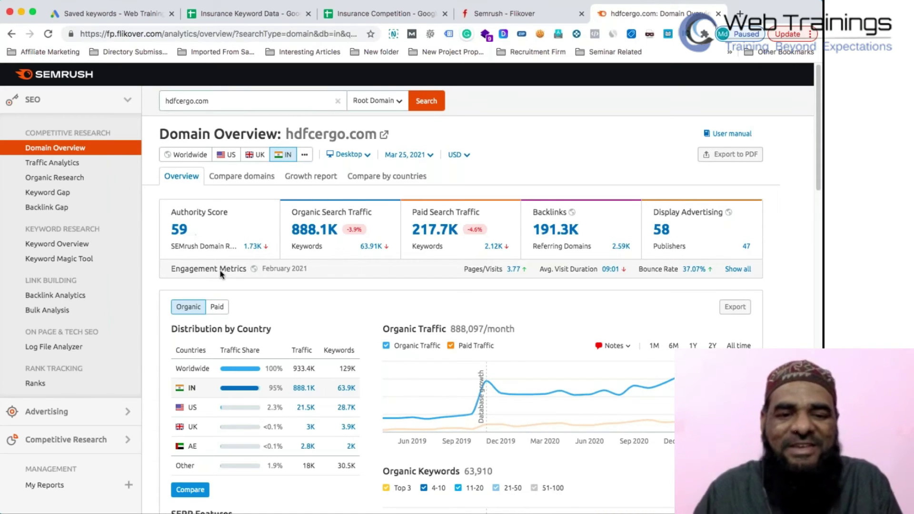
scroll(273, 291, "down", 1)
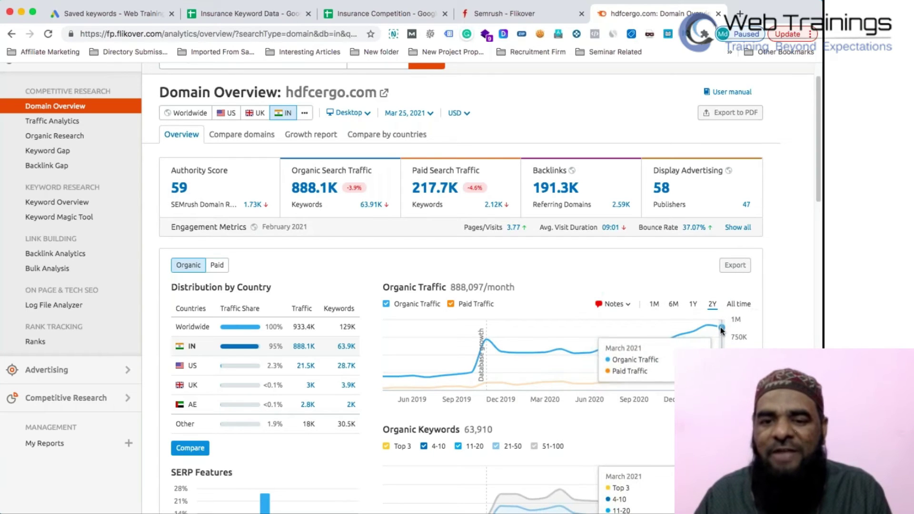
scroll(485, 285, "down", 1)
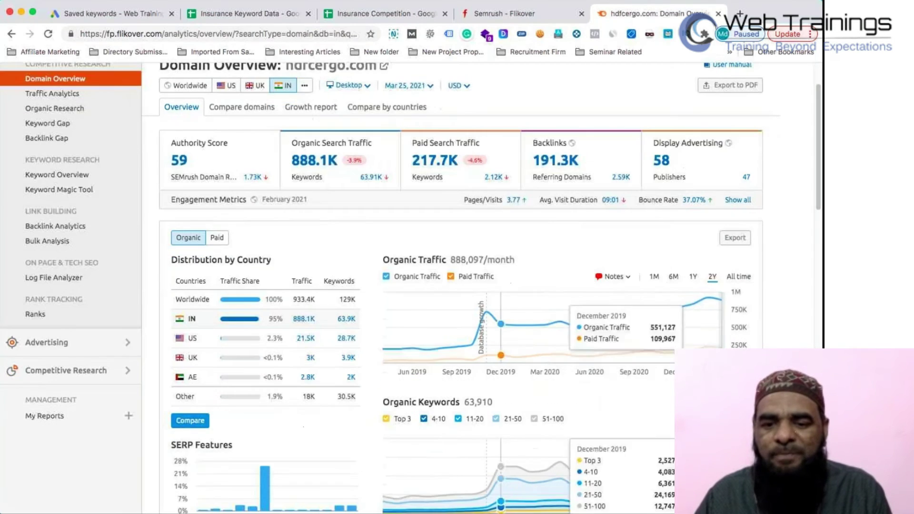
scroll(467, 310, "down", 3)
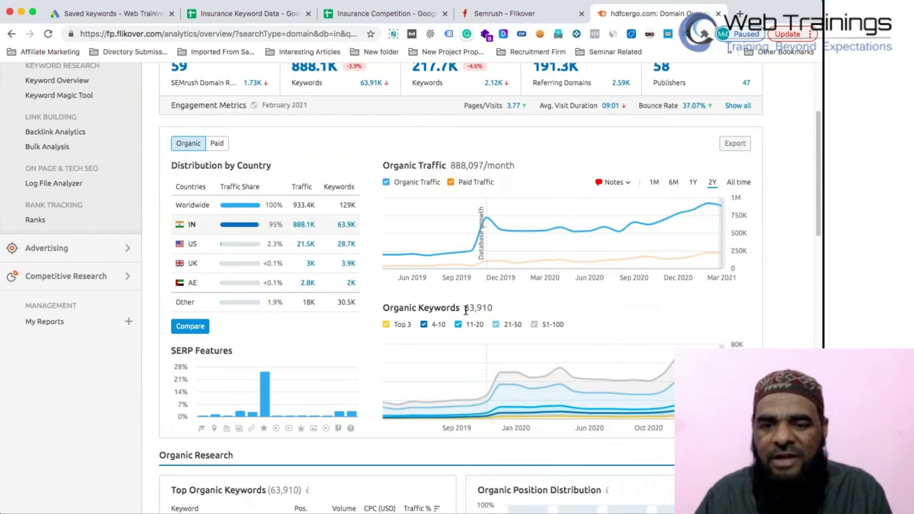
left_click_drag(466, 310, 500, 310)
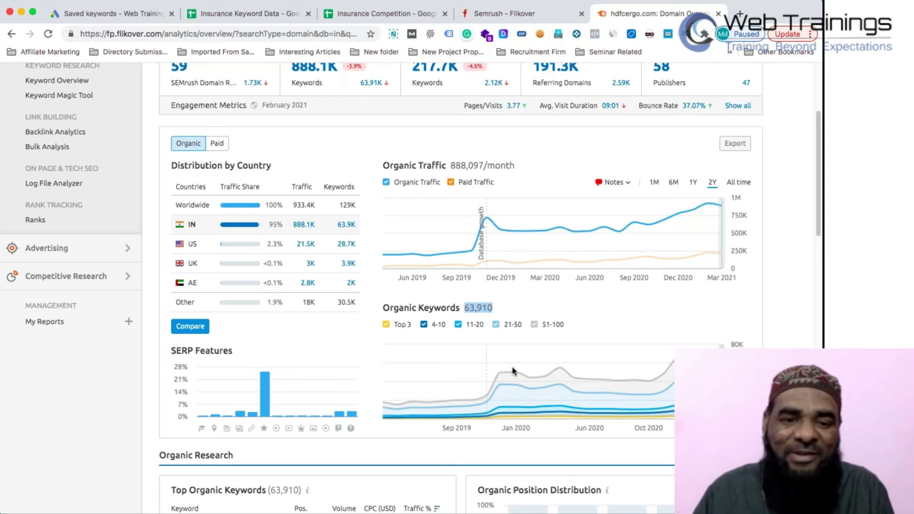
scroll(678, 321, "down", 4)
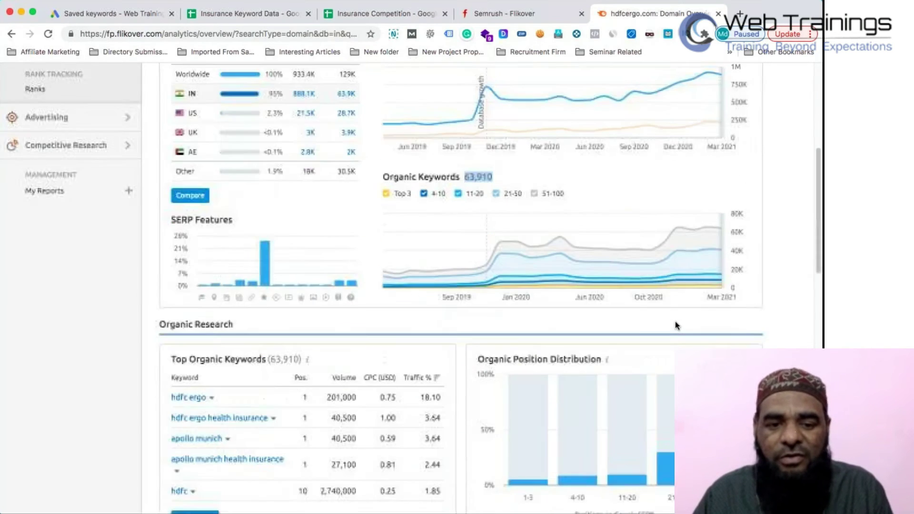
scroll(678, 326, "down", 3)
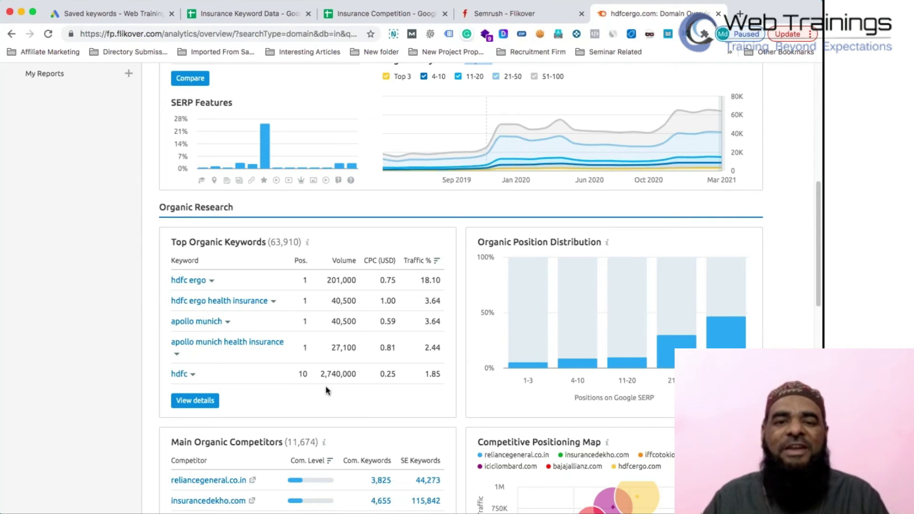
scroll(326, 390, "up", 10)
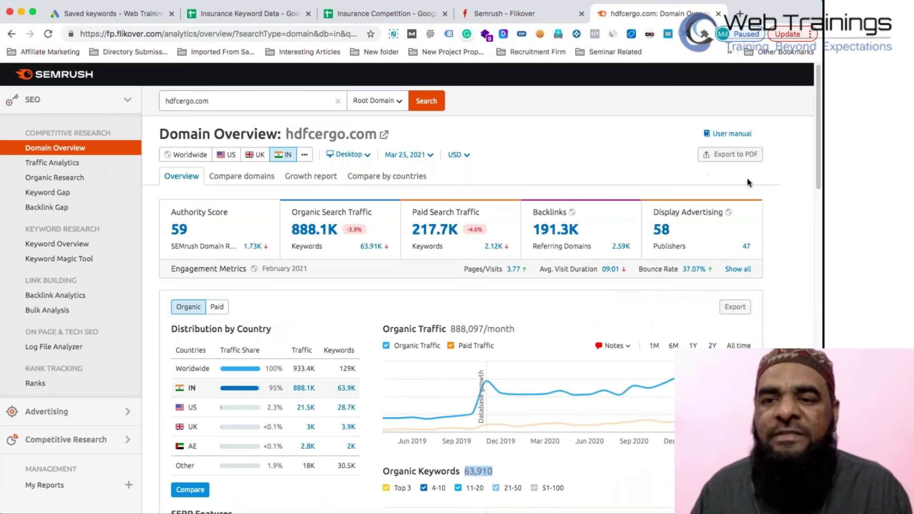
Export the Domain Overview report to PDF with emailing and scheduling turned off, and save it to the Desktop
left_click(739, 155)
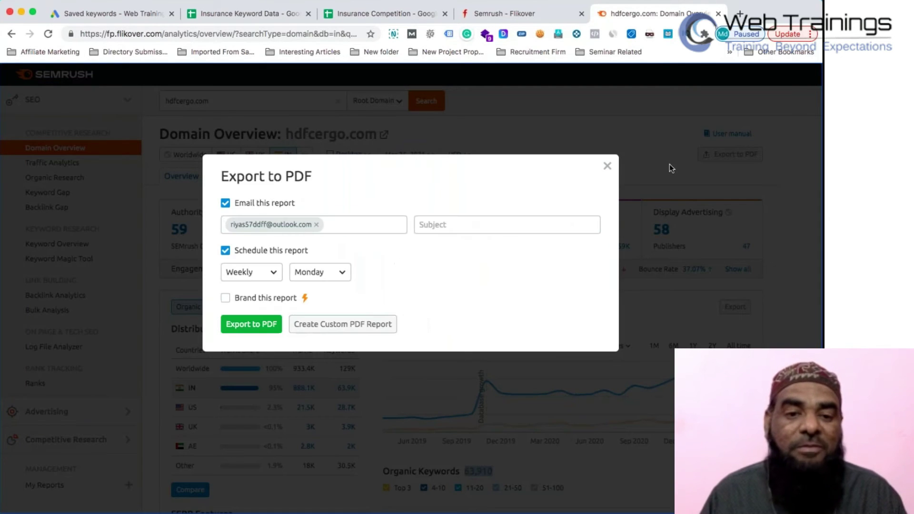
left_click(225, 203)
left_click(226, 225)
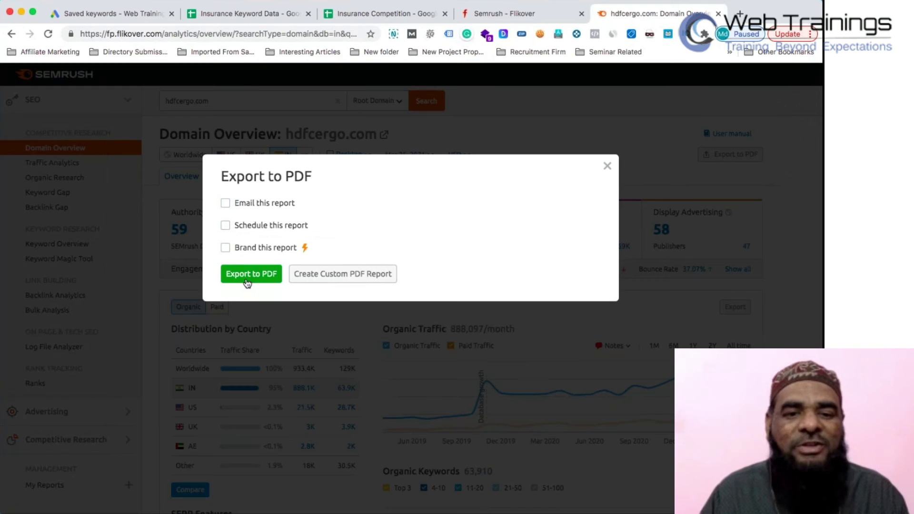
left_click(249, 274)
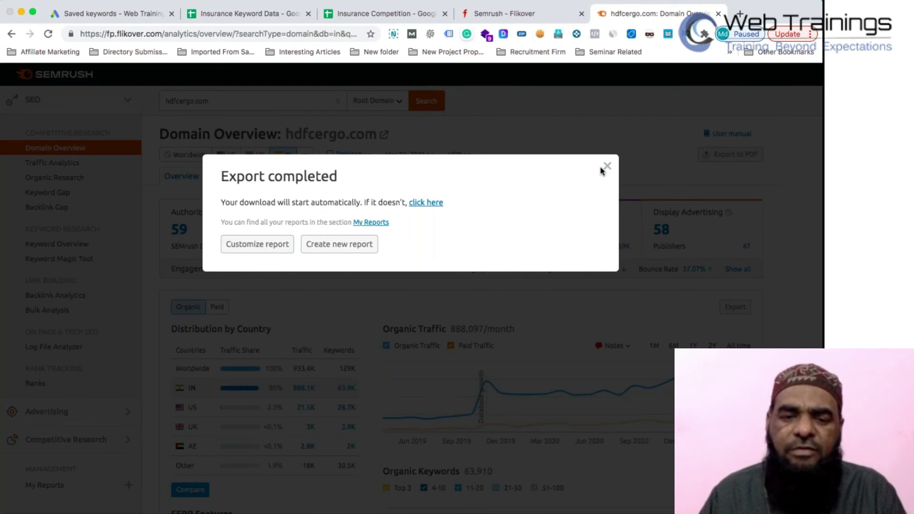
left_click(253, 191)
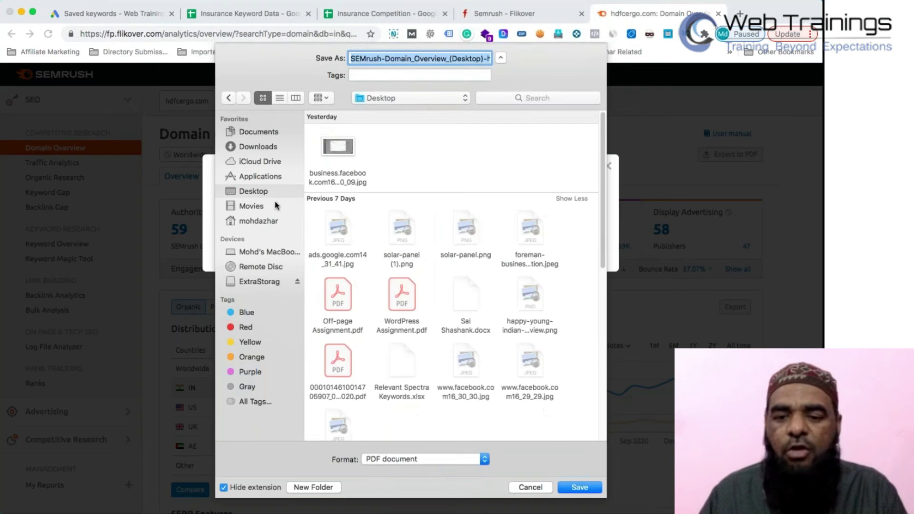
left_click(578, 486)
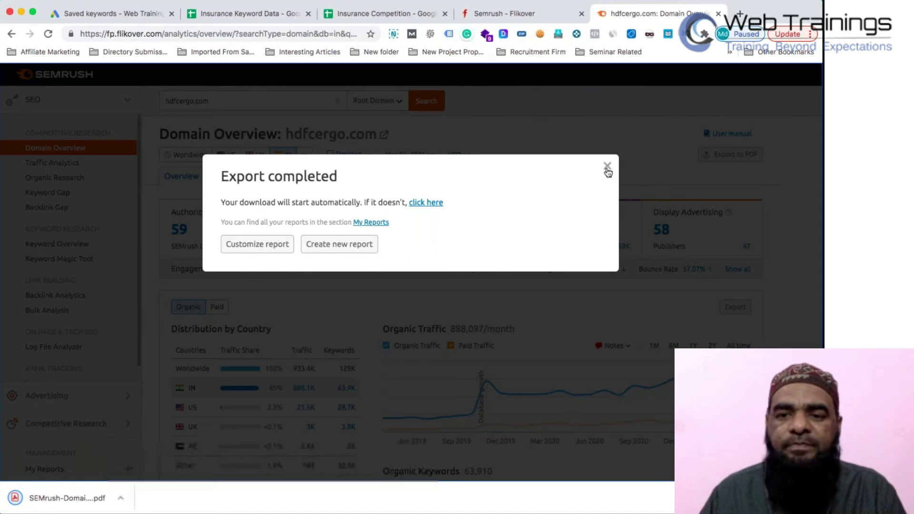
left_click(608, 167)
Open the downloaded Domain Overview PDF and look through its cover and summary pages
left_click(81, 503)
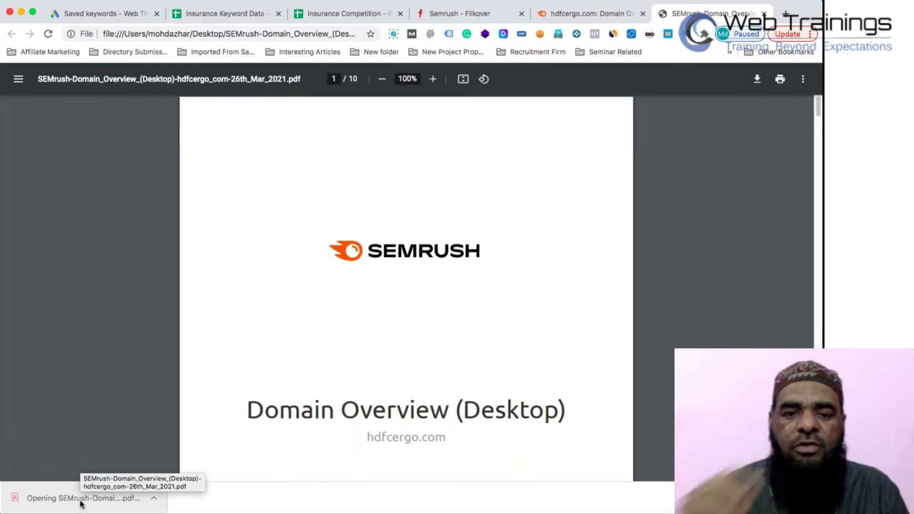
scroll(314, 396, "down", 15)
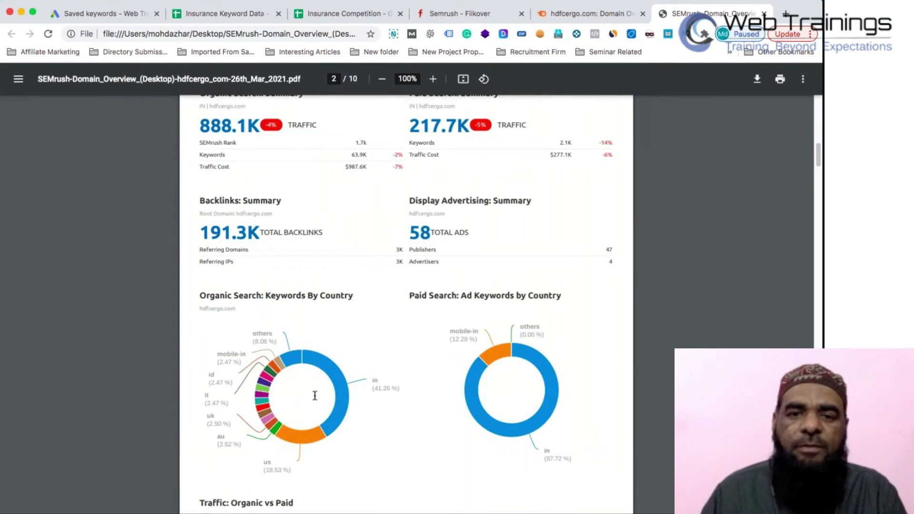
scroll(315, 396, "up", 7)
scroll(476, 335, "up", 5)
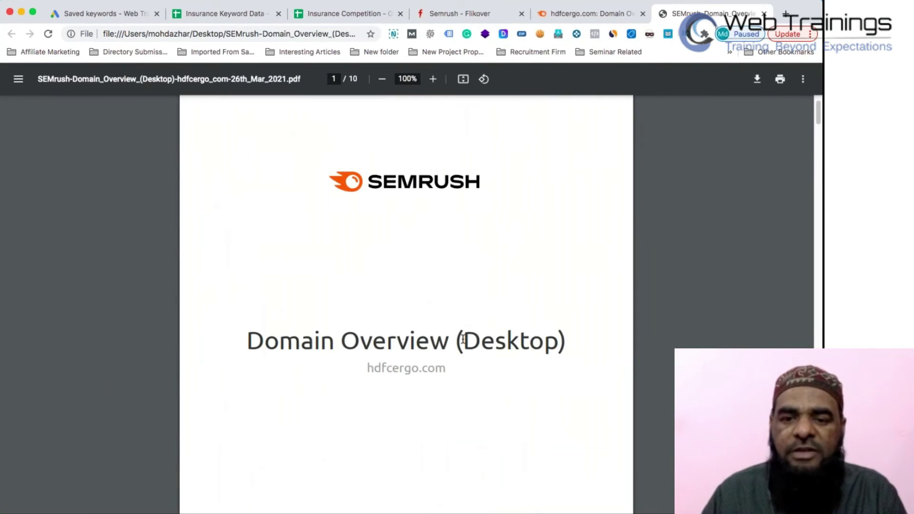
Return to the Semrush Domain Overview, change the device to Mobile, and examine the search performance, top keywords and paid competitors
left_click(595, 15)
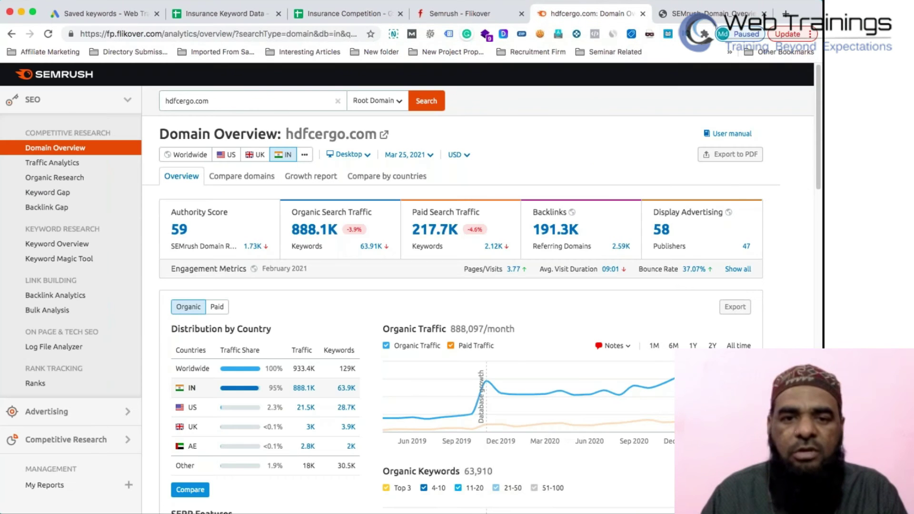
left_click(358, 157)
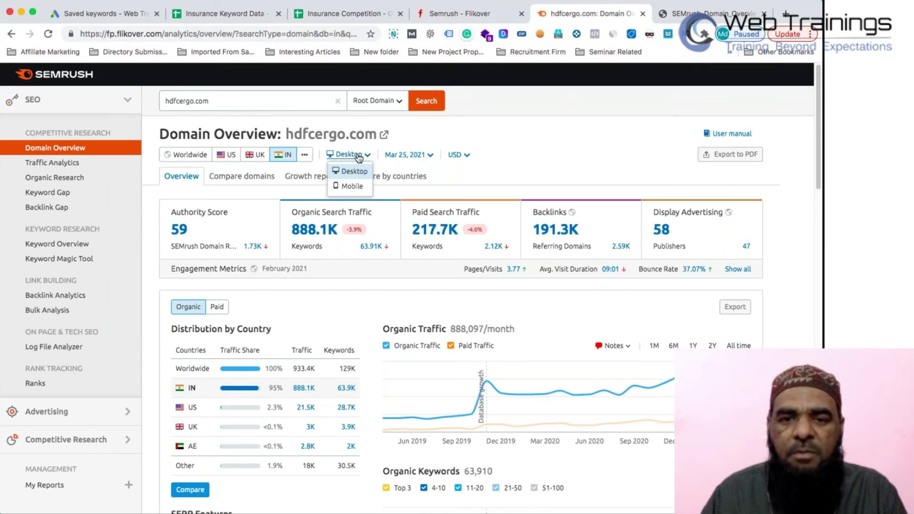
left_click(353, 187)
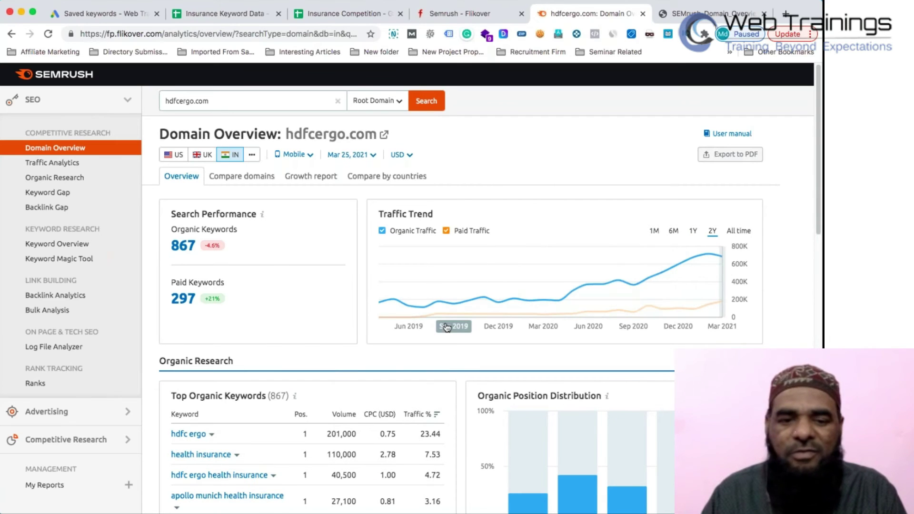
scroll(444, 318, "down", 2)
scroll(452, 209, "up", 2)
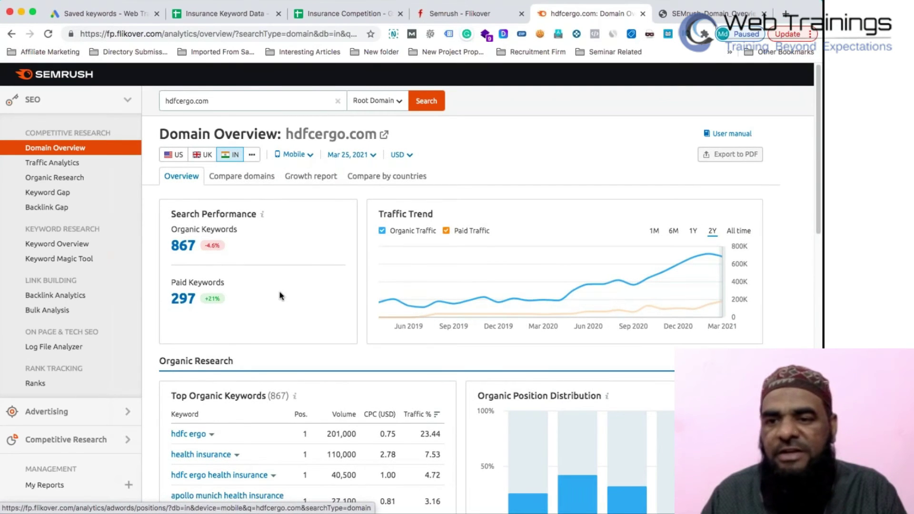
scroll(279, 296, "down", 15)
scroll(332, 362, "down", 3)
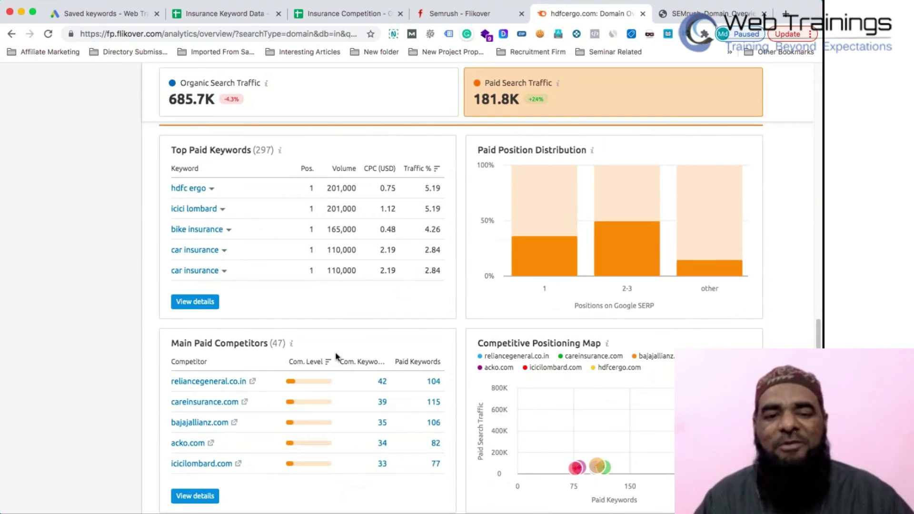
scroll(336, 358, "down", 2)
mouse_move(416, 487)
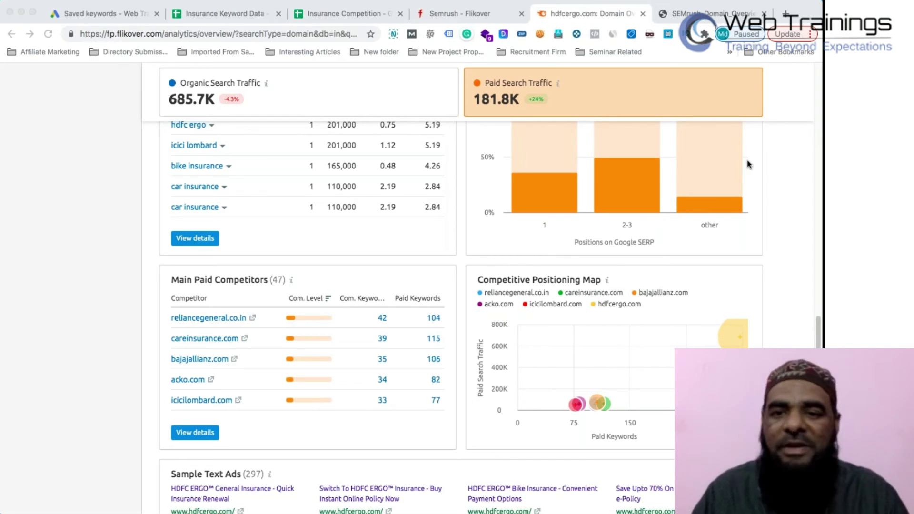
scroll(437, 194, "up", 20)
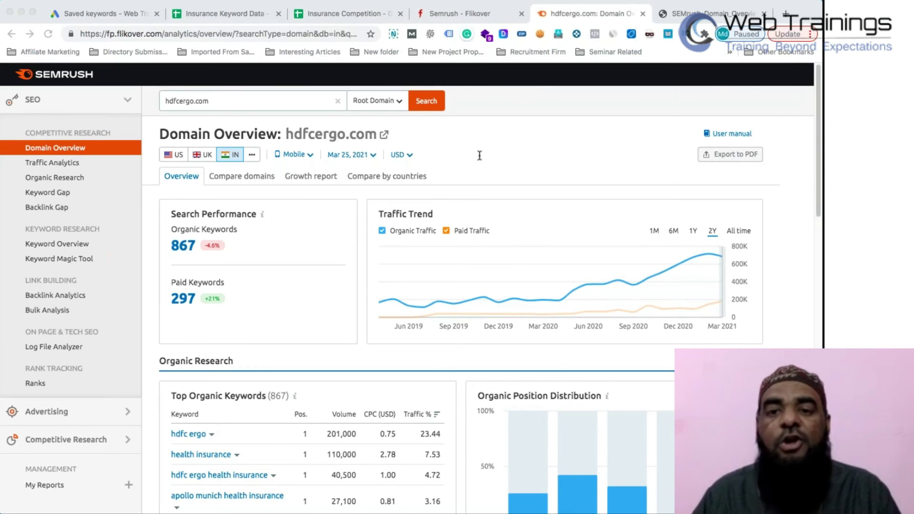
scroll(439, 269, "down", 5)
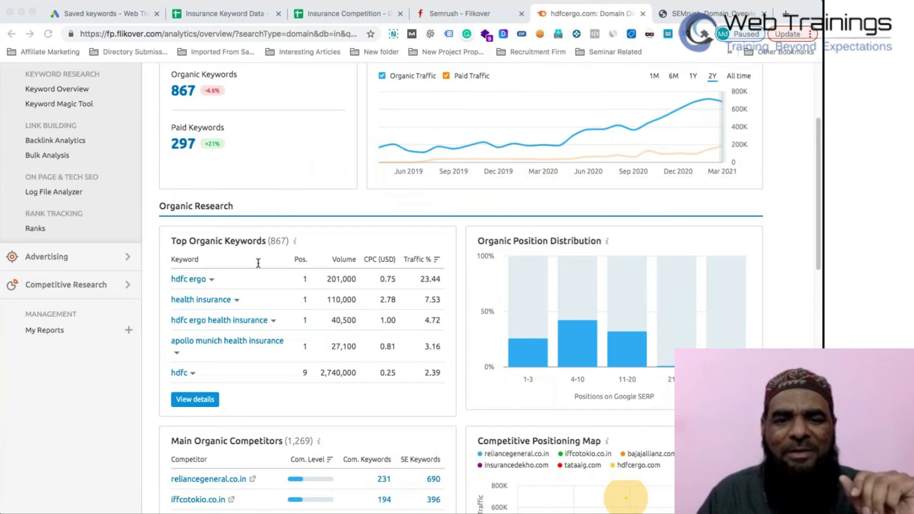
scroll(262, 263, "up", 5)
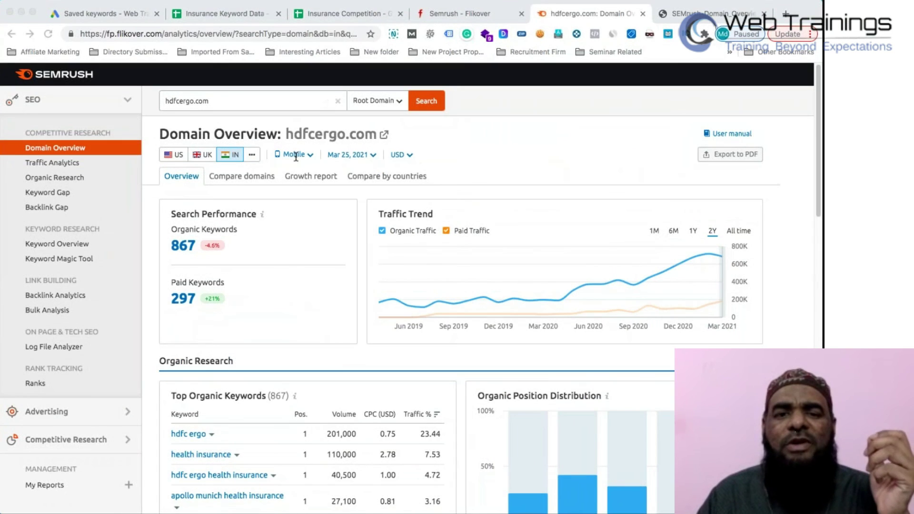
Set the device back to Desktop and open the full details of hdfcergo.com's top organic keywords
left_click(299, 155)
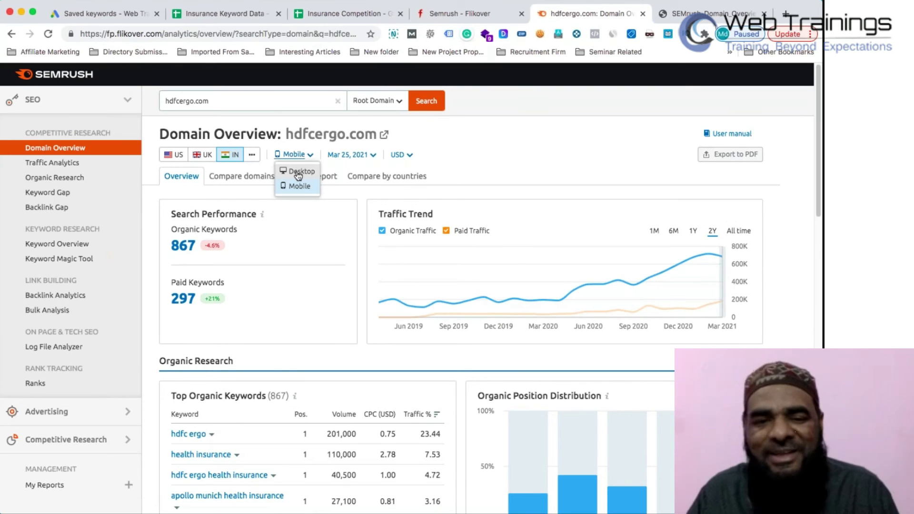
left_click(297, 176)
scroll(255, 405, "down", 12)
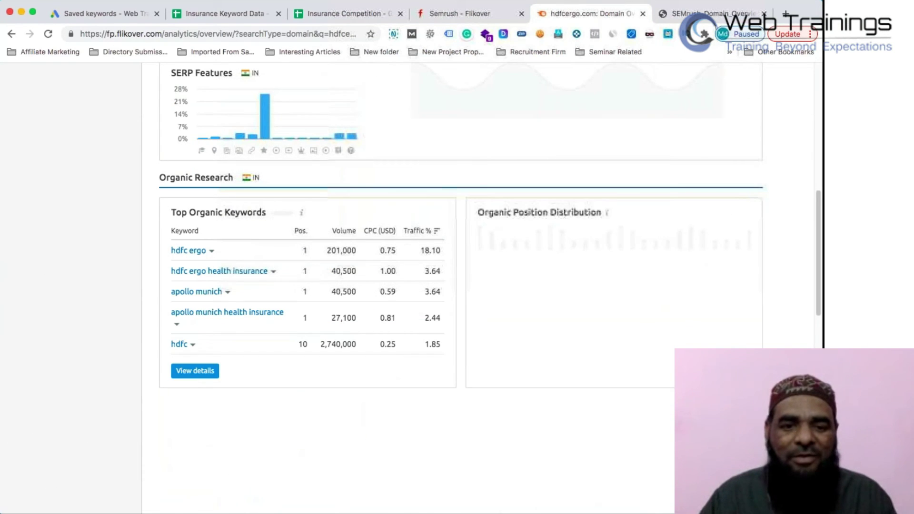
left_click(187, 367)
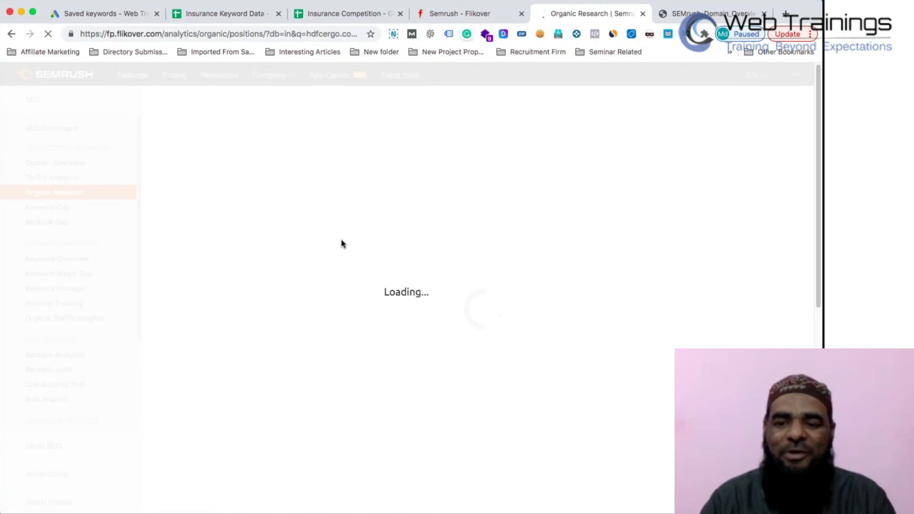
Examine the organic keywords trend and the Organic Search Positions list for hdfcergo.com
scroll(333, 232, "down", 5)
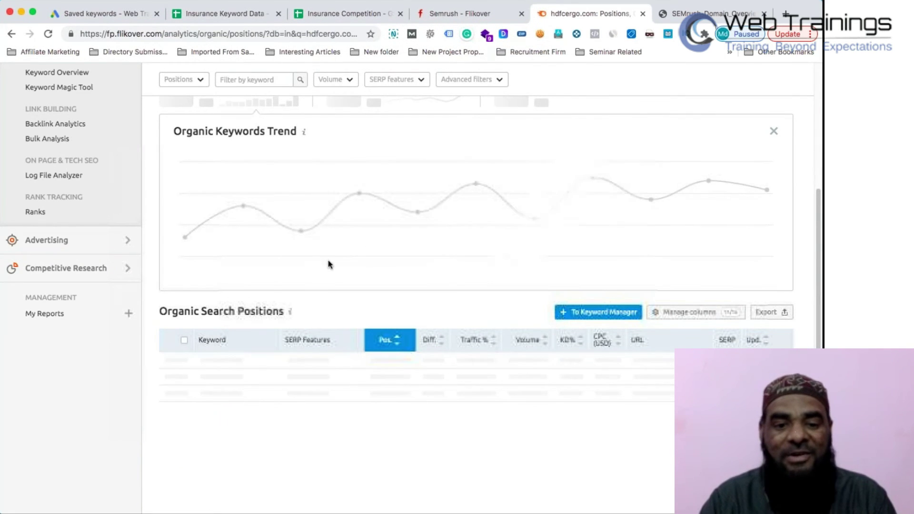
scroll(331, 280, "up", 4)
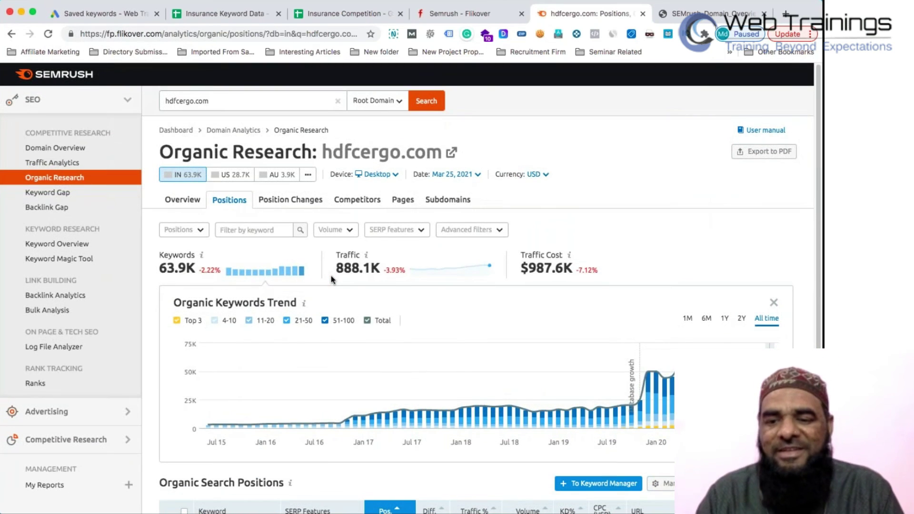
scroll(332, 279, "down", 3)
scroll(328, 285, "up", 4)
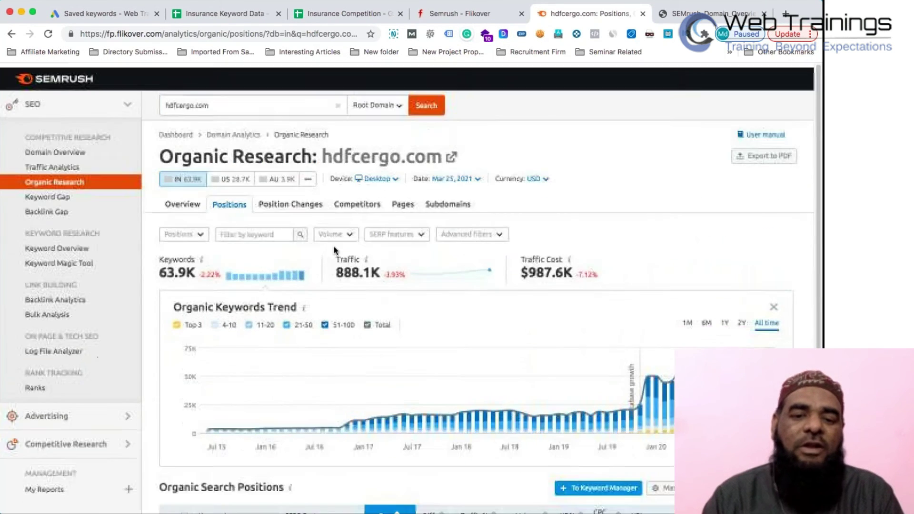
scroll(317, 251, "down", 4)
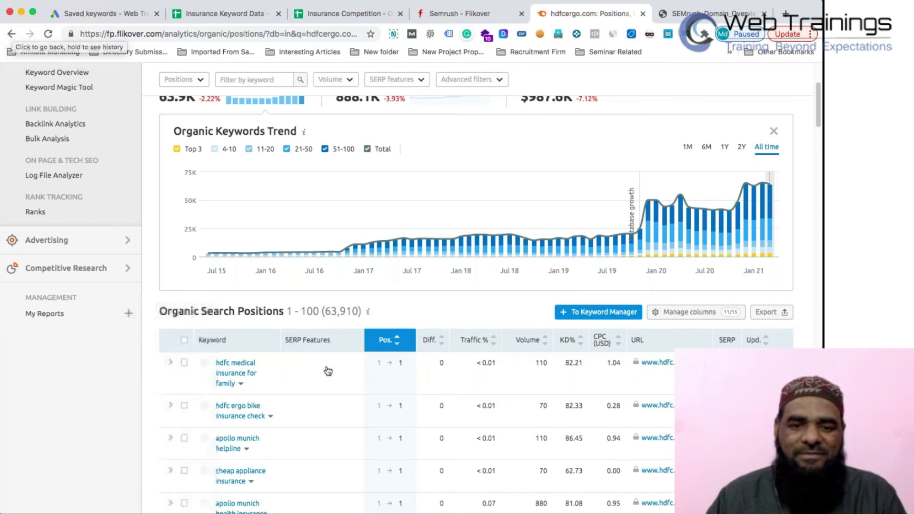
scroll(328, 371, "down", 10)
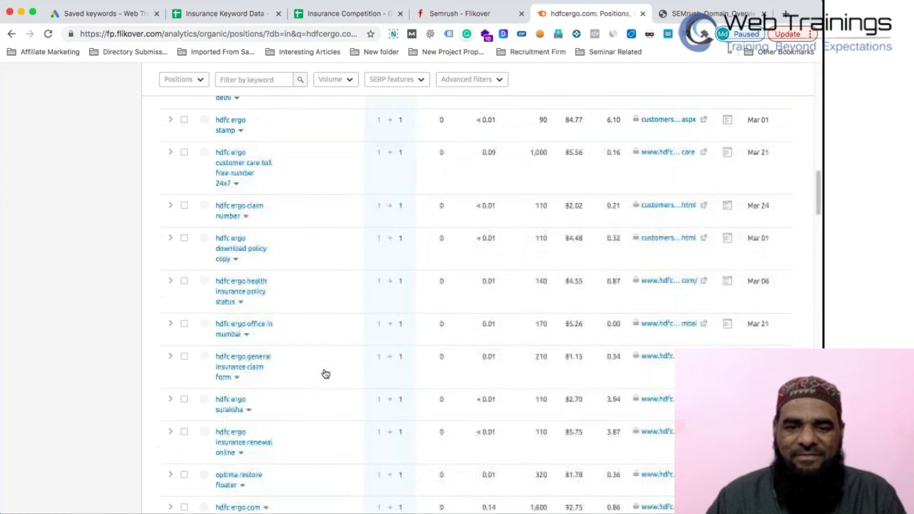
scroll(326, 373, "down", 15)
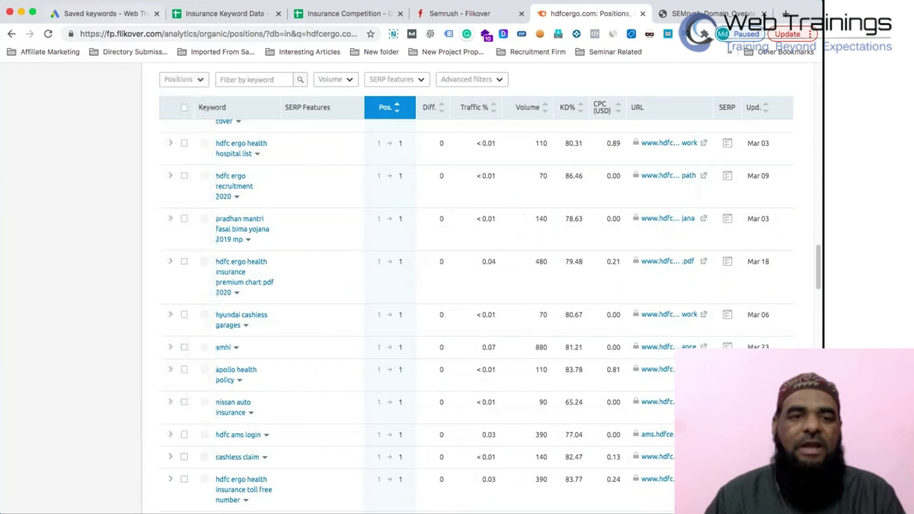
left_click(11, 34)
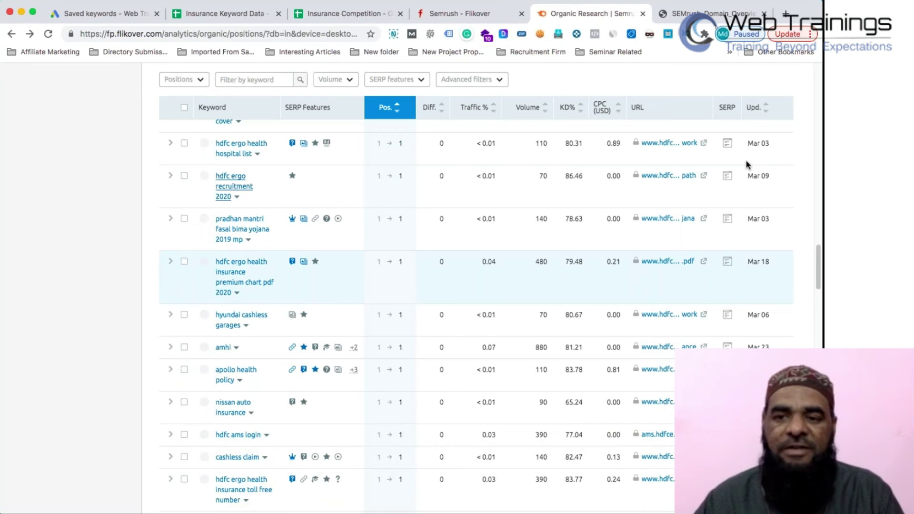
scroll(44, 312, "up", 7)
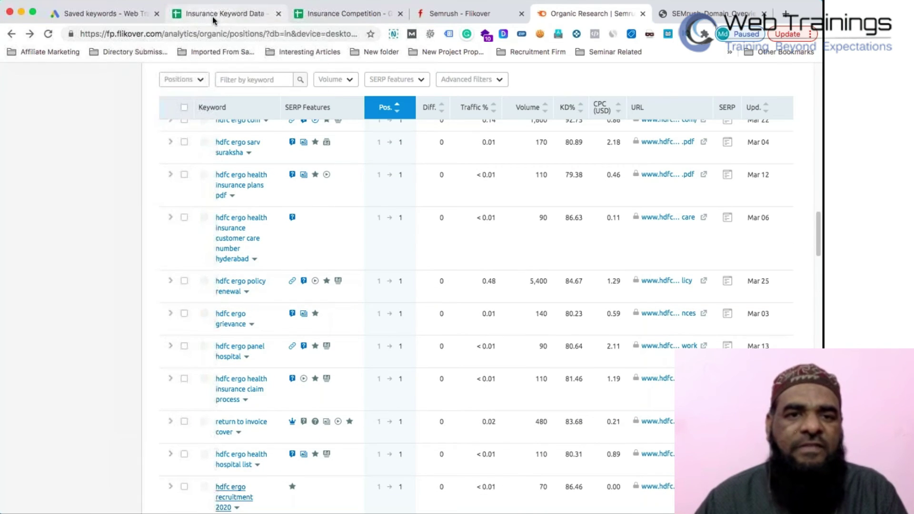
Copy the keyword "health insurance" from cell A23 of the Insurance Keyword Data sheet and return to the Semrush Organic Research report
left_click(214, 20)
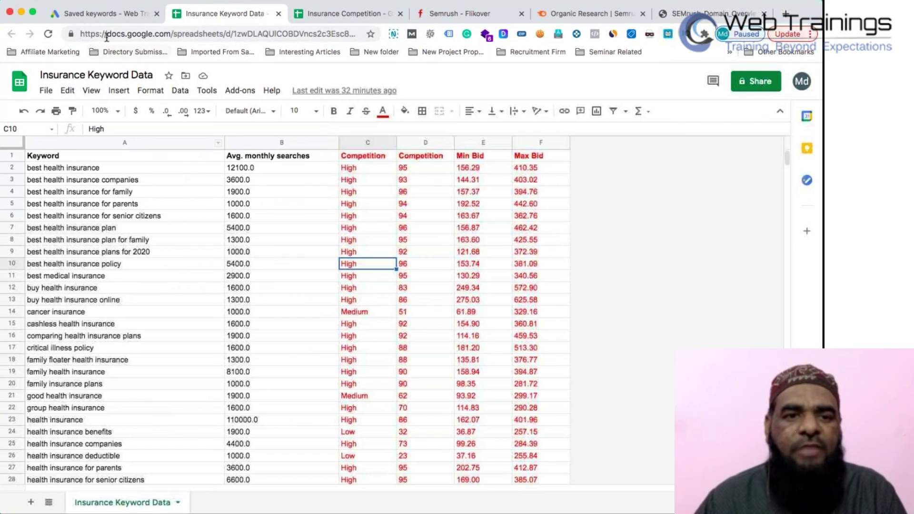
left_click(86, 421)
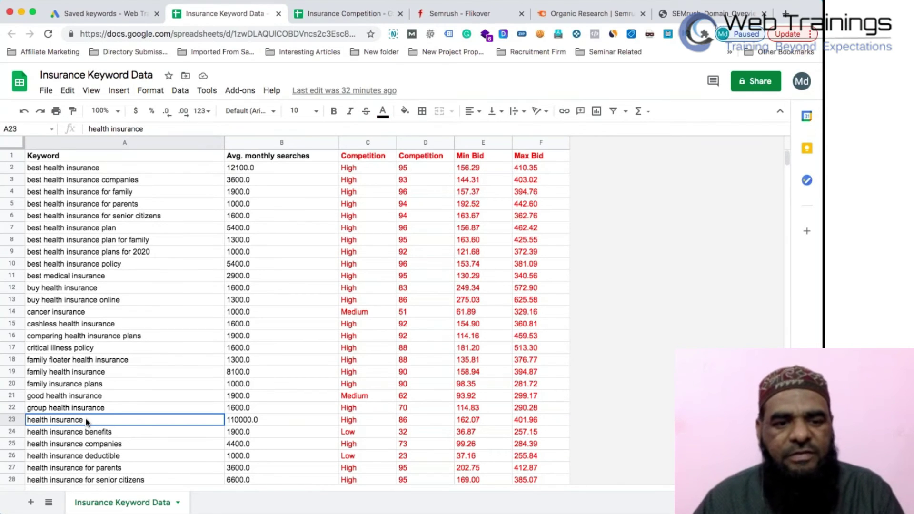
left_click_drag(86, 422, 73, 459)
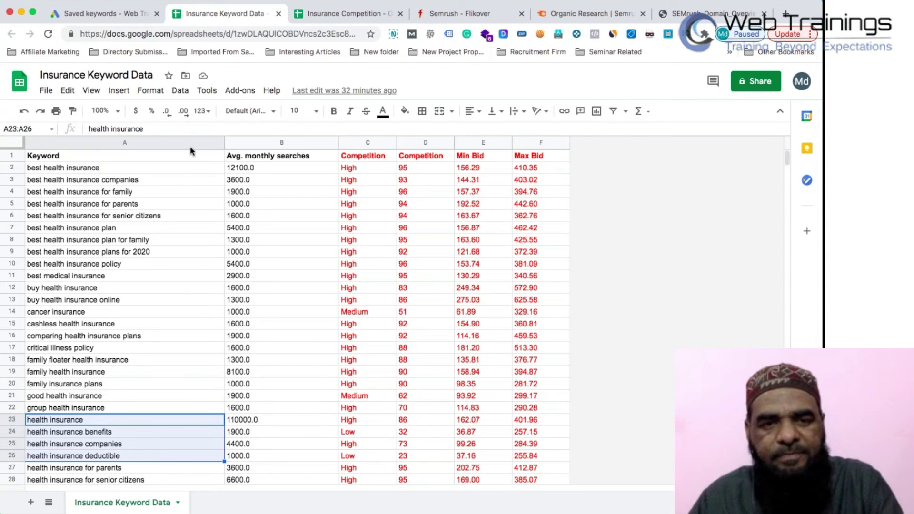
key("ctrl+c")
left_click(93, 388)
left_click(90, 422)
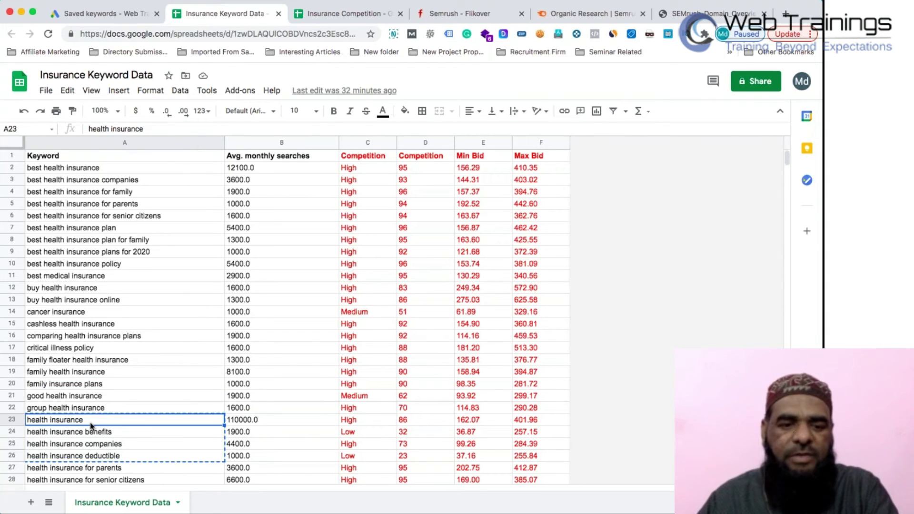
key("Escape")
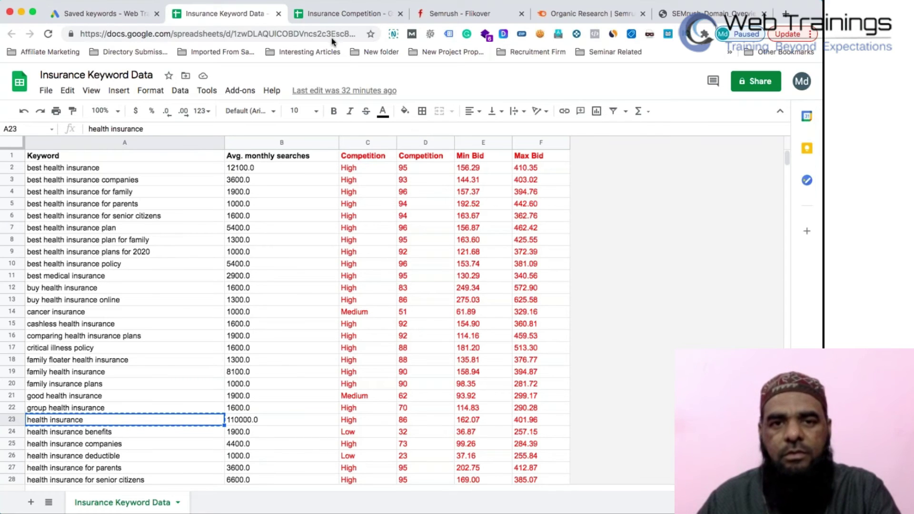
left_click(336, 14)
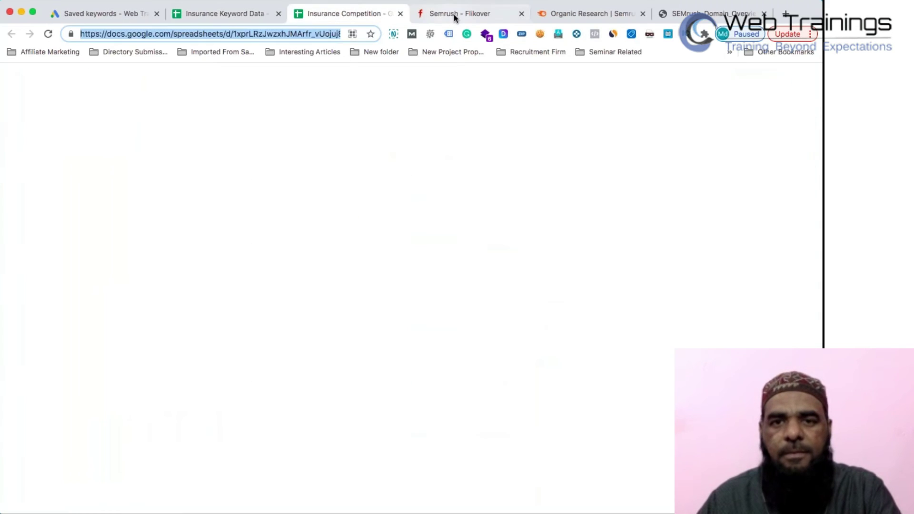
left_click(453, 14)
left_click(571, 17)
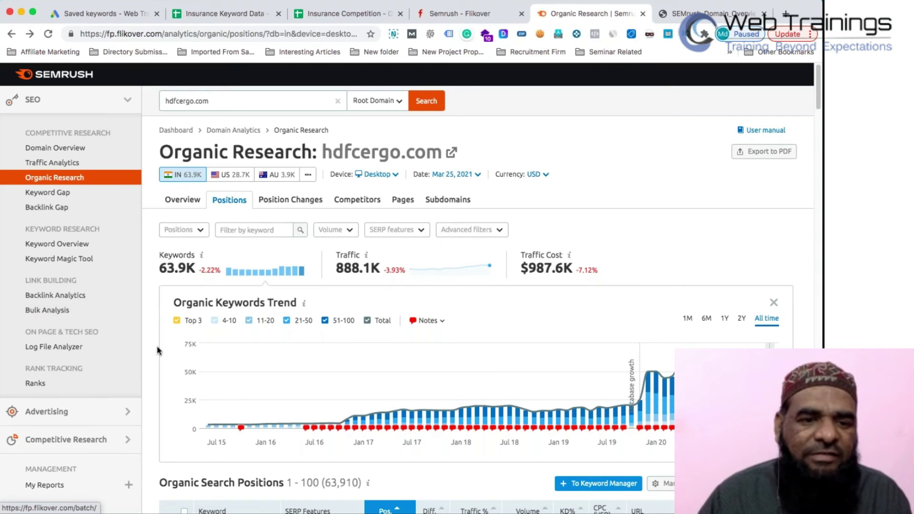
Open Semrush's Keyword Overview tool from the Organic Research report
scroll(112, 286, "down", 3)
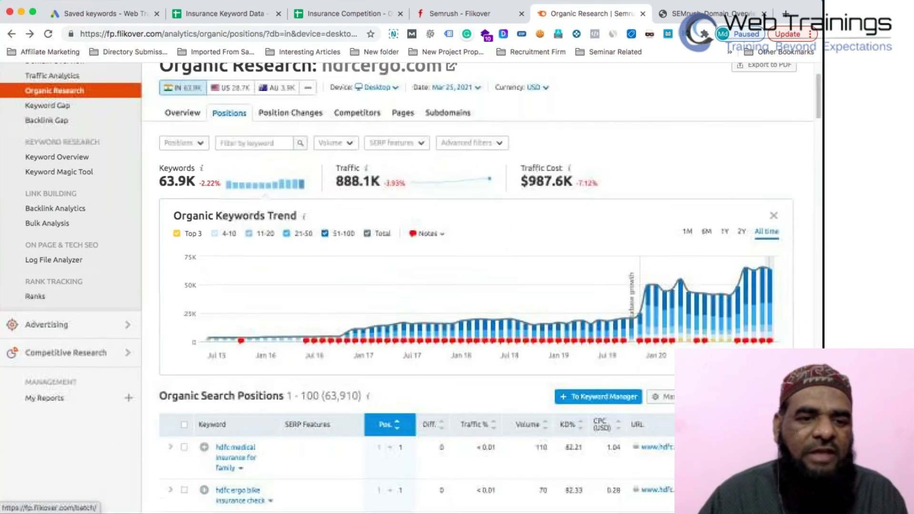
scroll(110, 366, "up", 3)
left_click(123, 422)
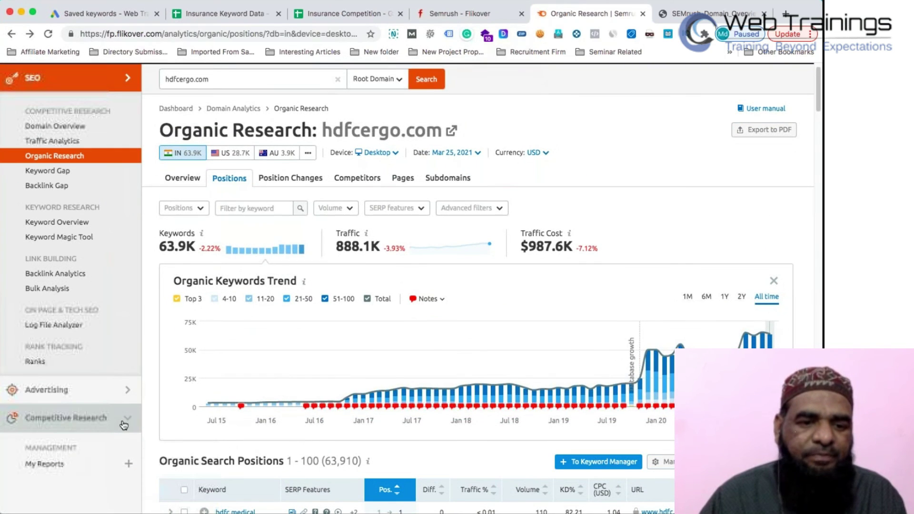
scroll(109, 333, "down", 1)
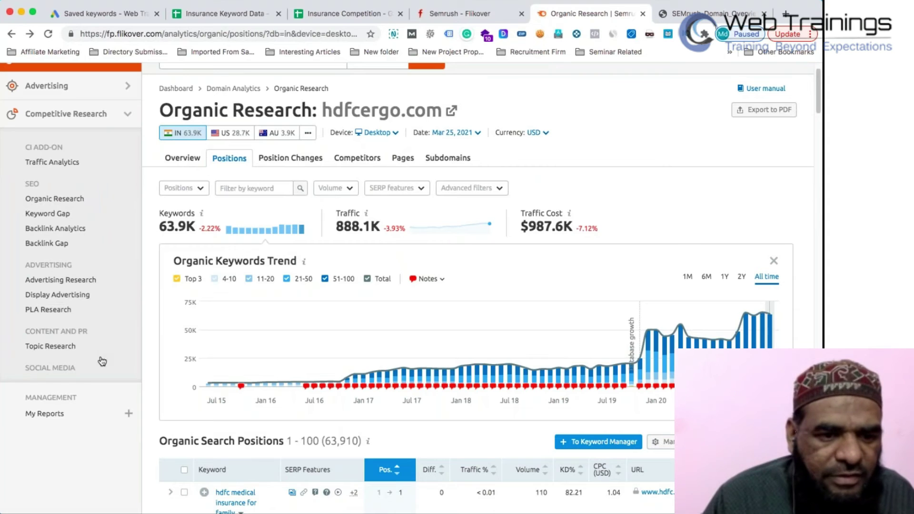
scroll(62, 124, "up", 1)
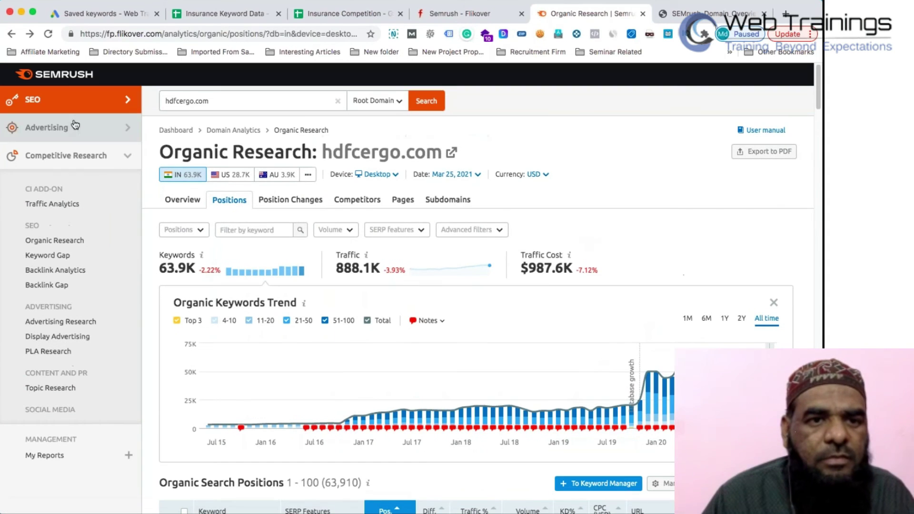
left_click(56, 75)
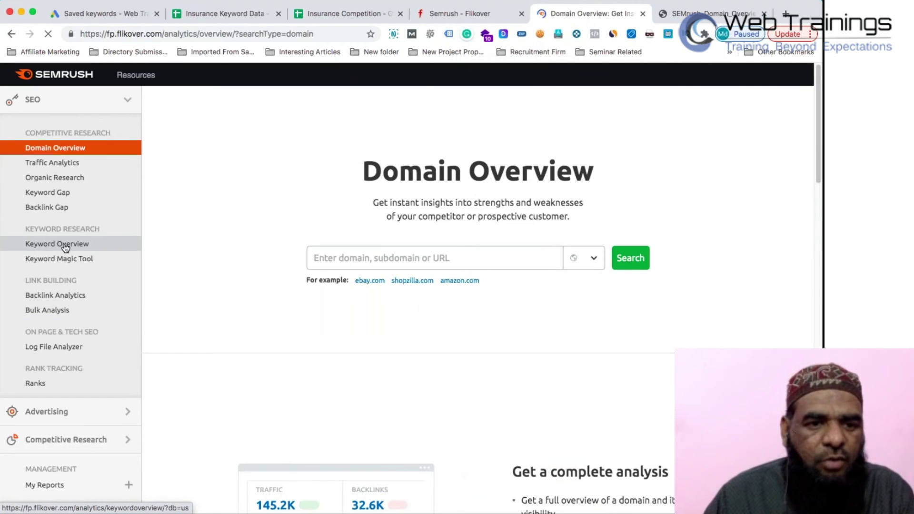
left_click(65, 245)
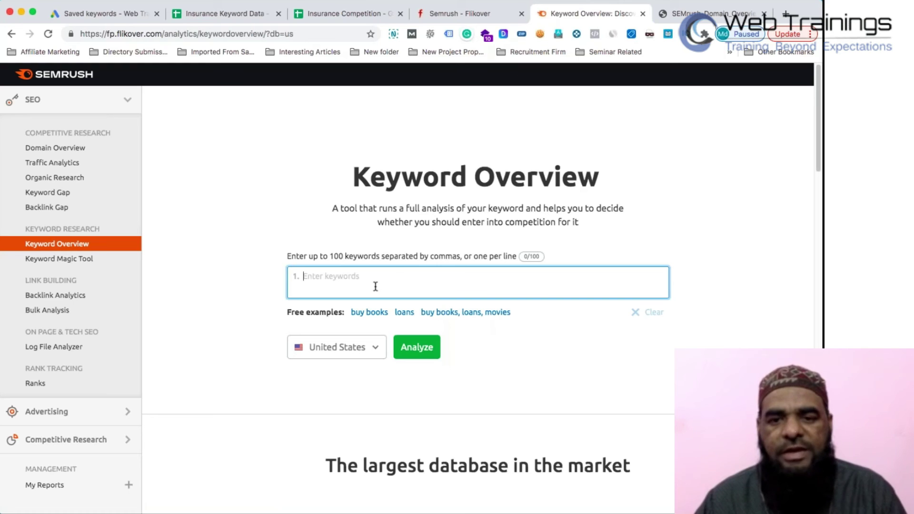
Enter the keywords "health insurance", "best health insurance" and "medical insurance" on separate lines for analysis
key("super+v")
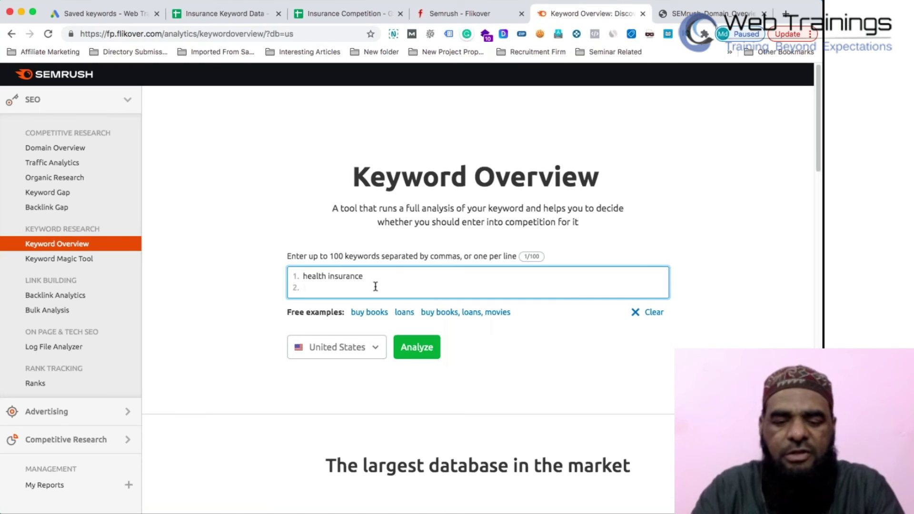
type("best health in")
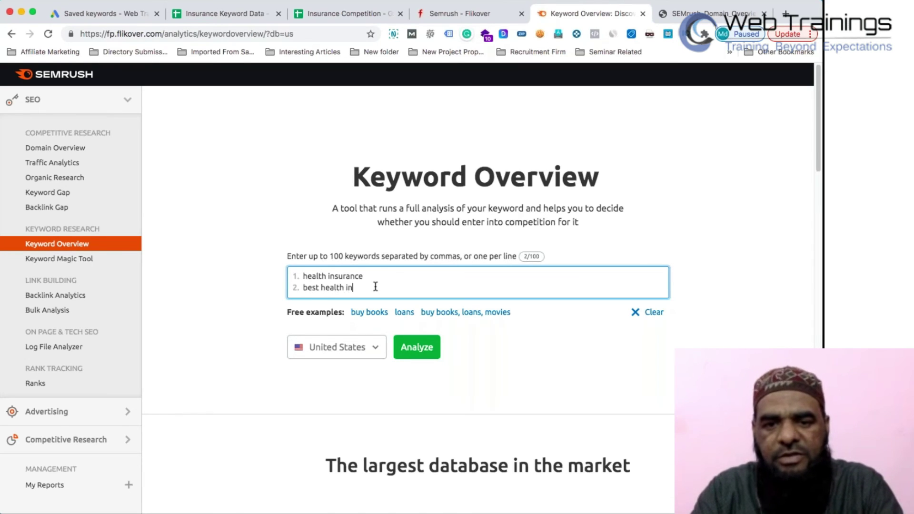
type("surance")
key("Return")
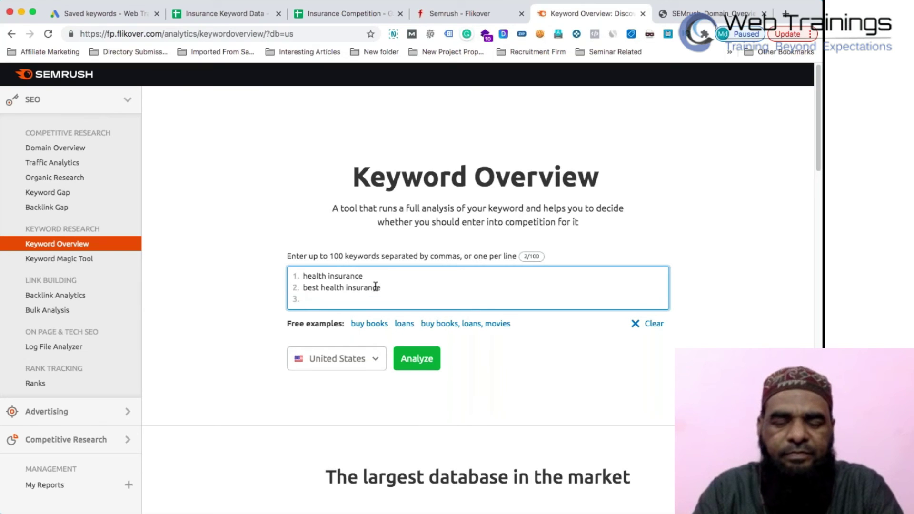
type("m")
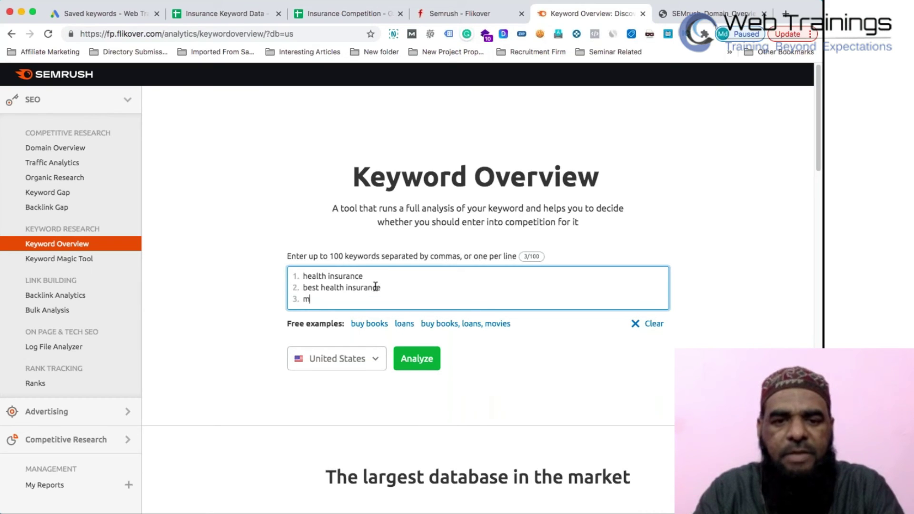
type("edical insurance")
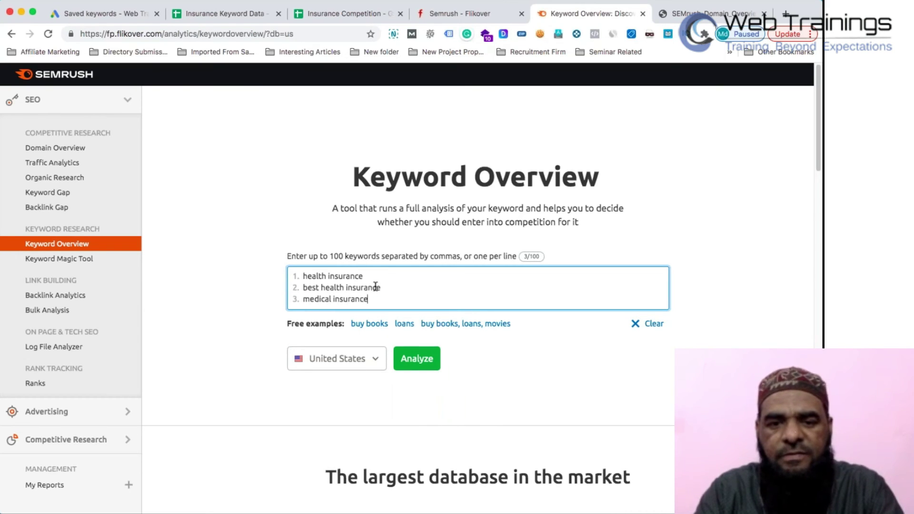
key("Return")
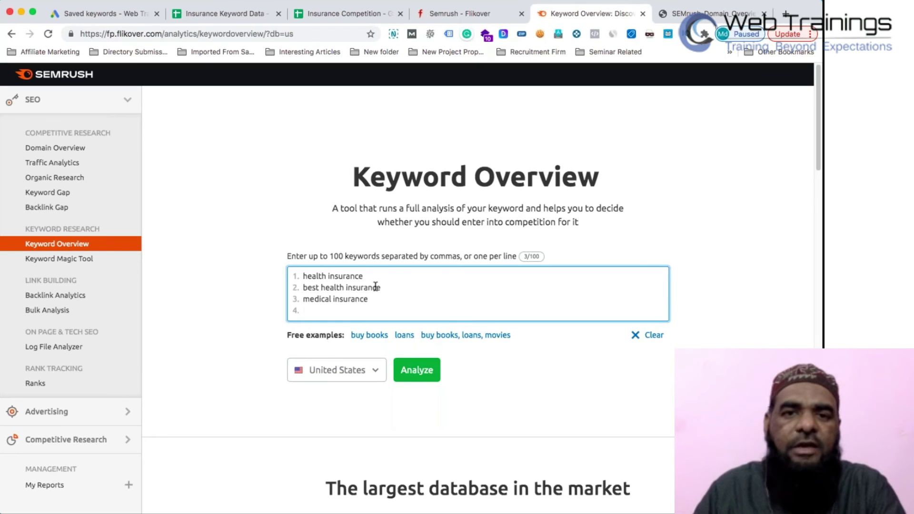
Copy keywords A3:A6 from the Insurance Keyword Data sheet and add them to the Keyword Overview list, without a trailing blank line
left_click(221, 14)
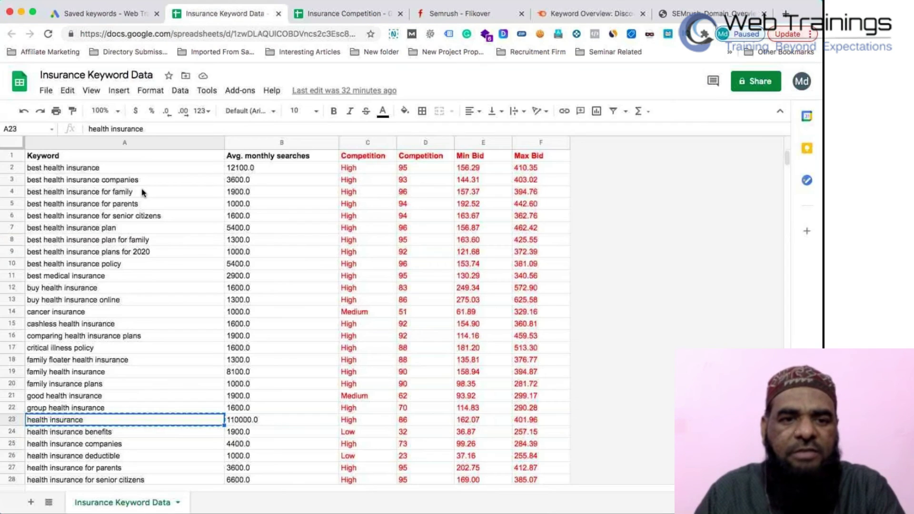
left_click(143, 216, "shift")
key("ctrl+c")
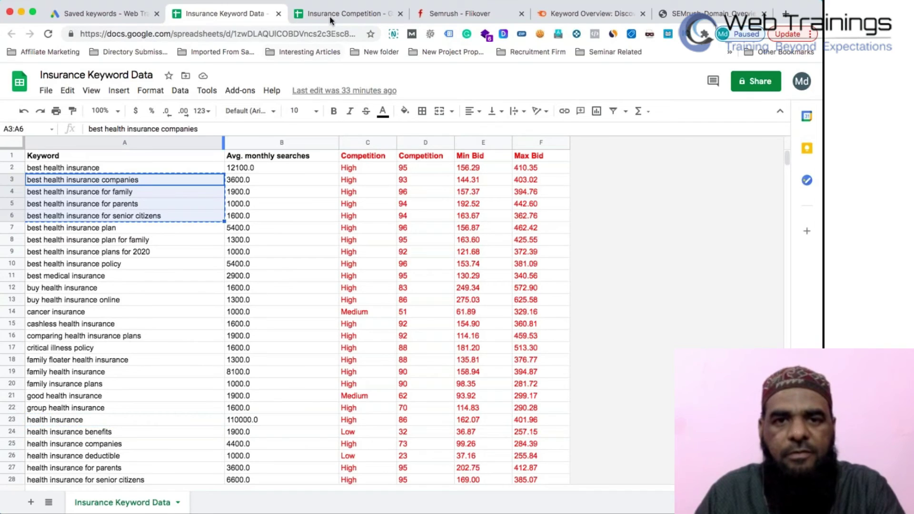
key("ctrl+Tab")
key("ctrl+Tab")
key("ctrl+Tab")
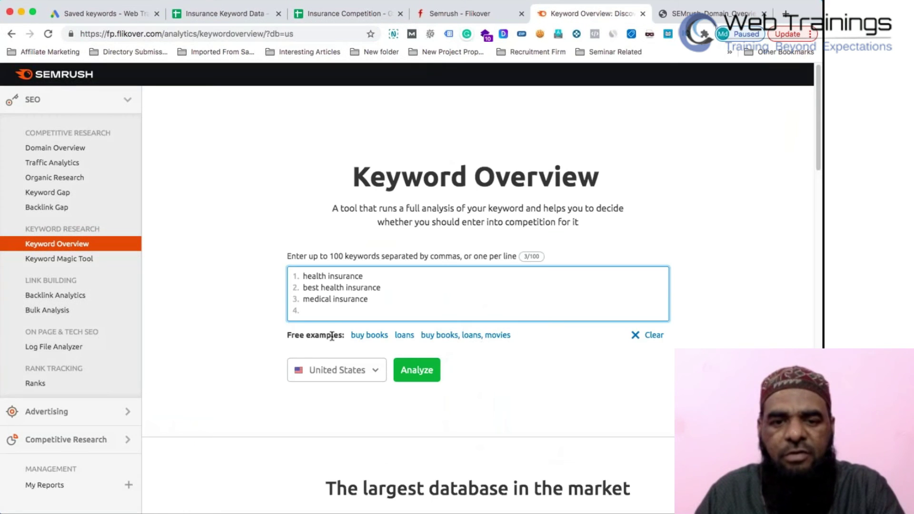
key("ctrl+v")
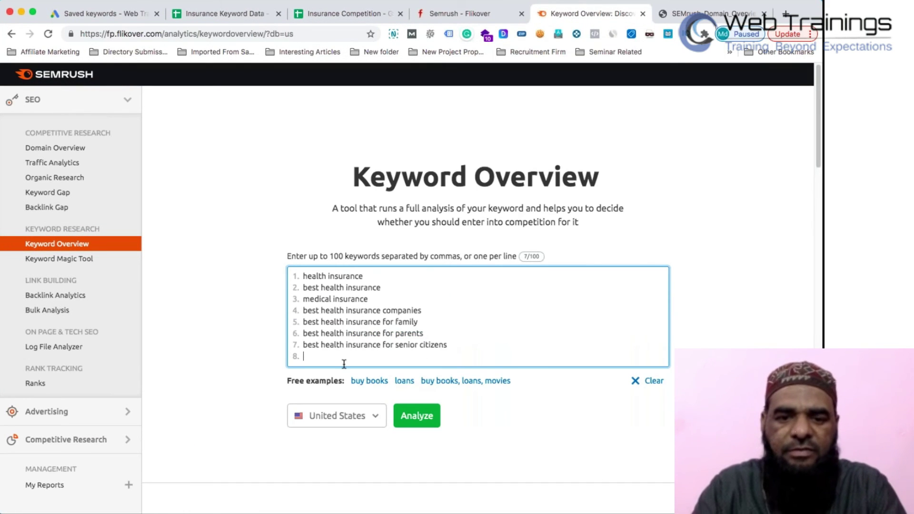
key("BackSpace")
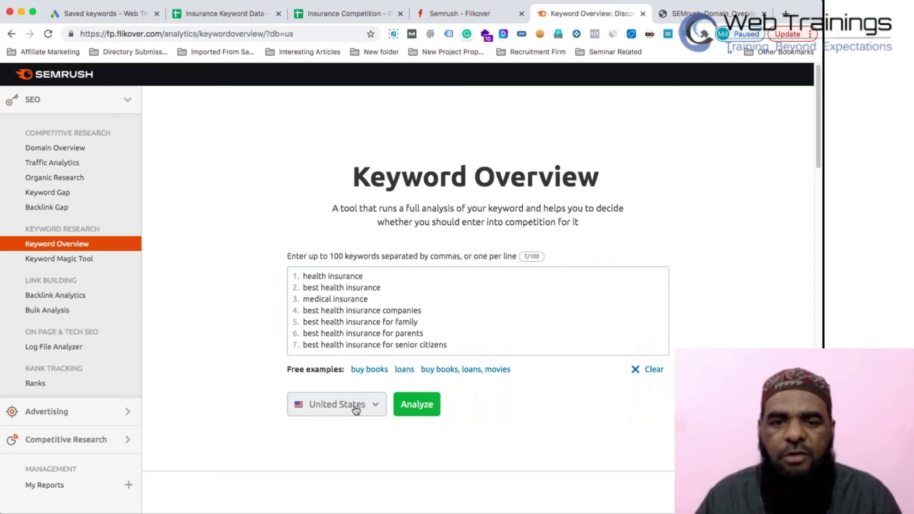
Set the country to India and analyze the entered keywords
left_click(355, 410)
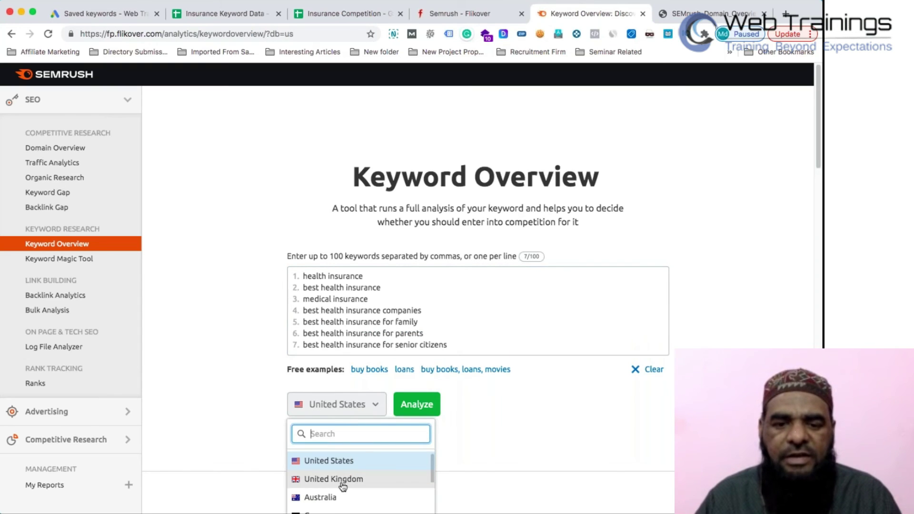
type("india")
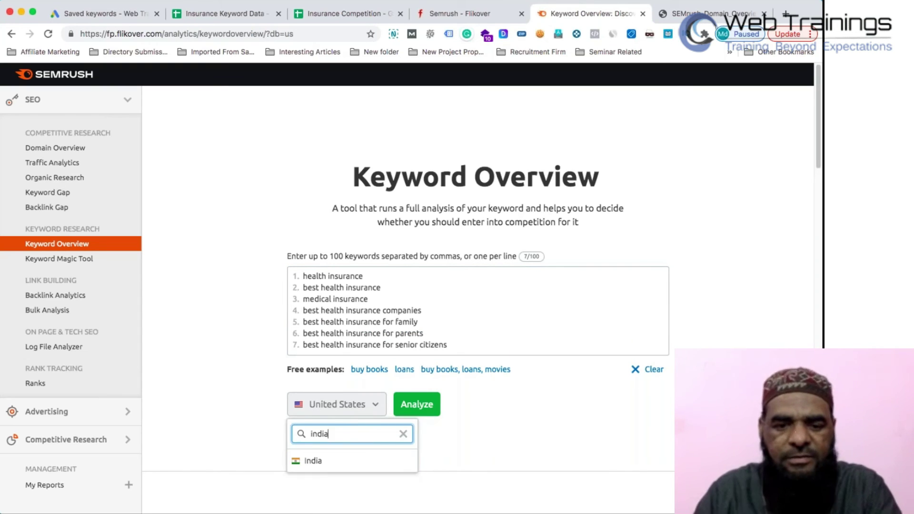
left_click(320, 460)
left_click(391, 405)
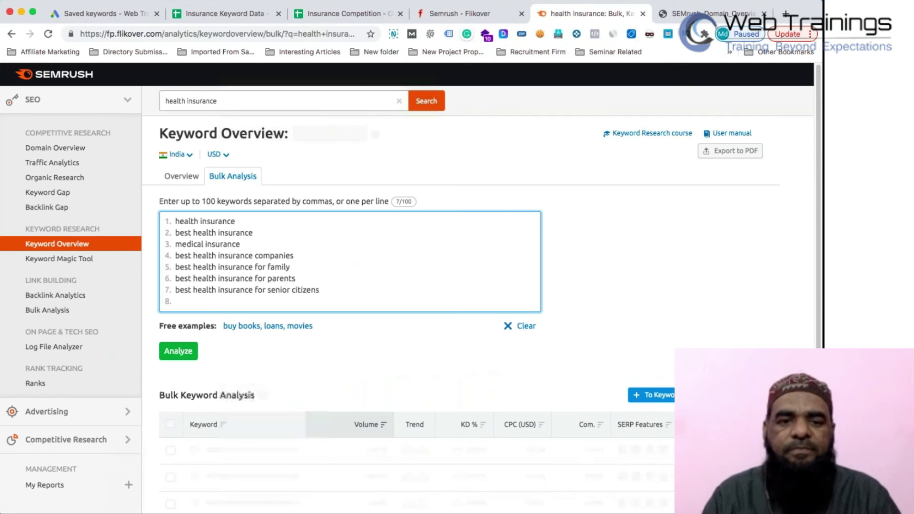
Examine the Bulk Keyword Analysis table, comparing the keyword difficulty (KD %) of the health insurance keywords
scroll(387, 406, "down", 5)
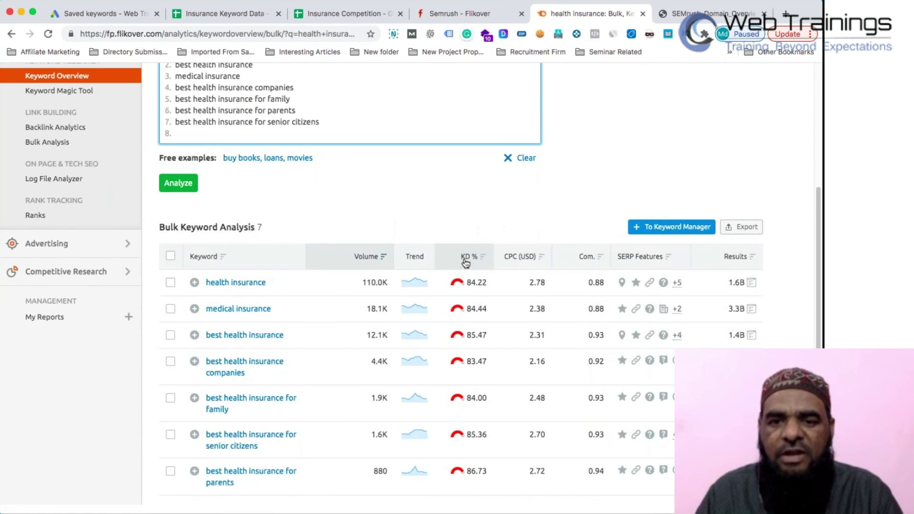
mouse_move(470, 262)
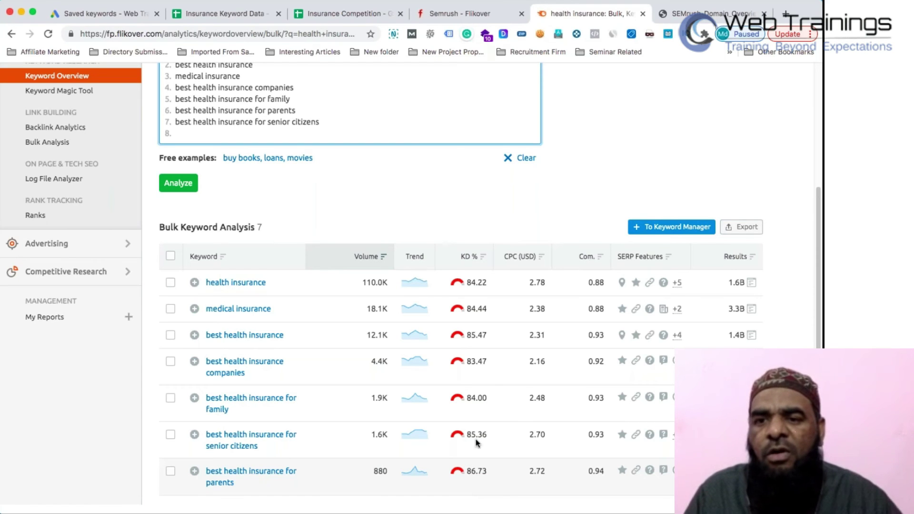
scroll(459, 310, "up", 3)
scroll(459, 312, "down", 3)
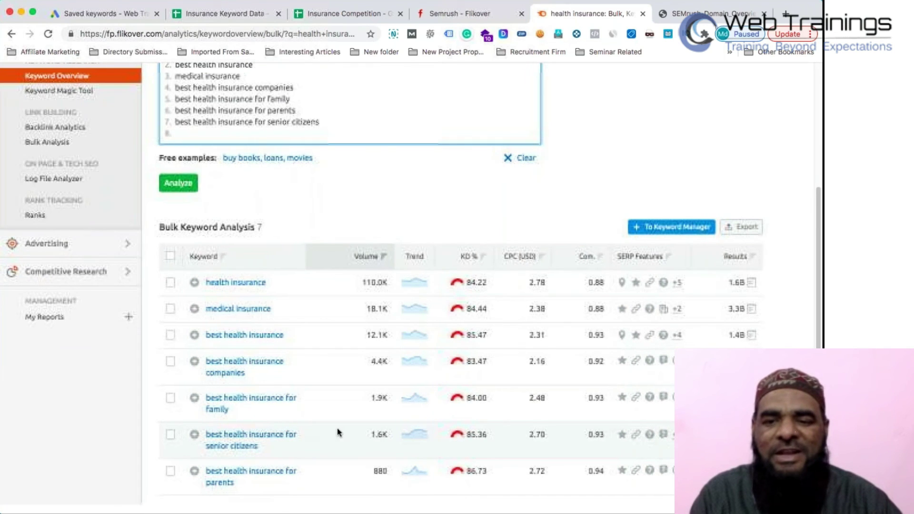
scroll(319, 211, "up", 3)
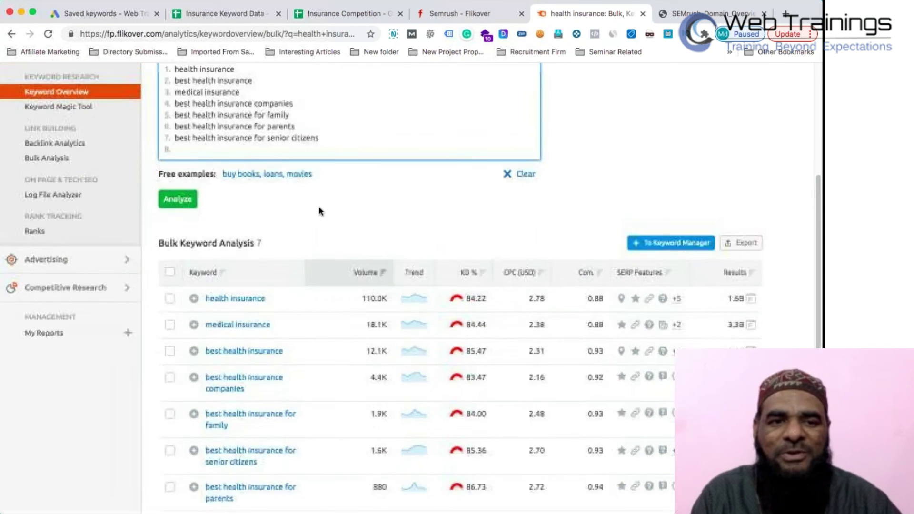
scroll(319, 211, "down", 3)
scroll(319, 211, "up", 1)
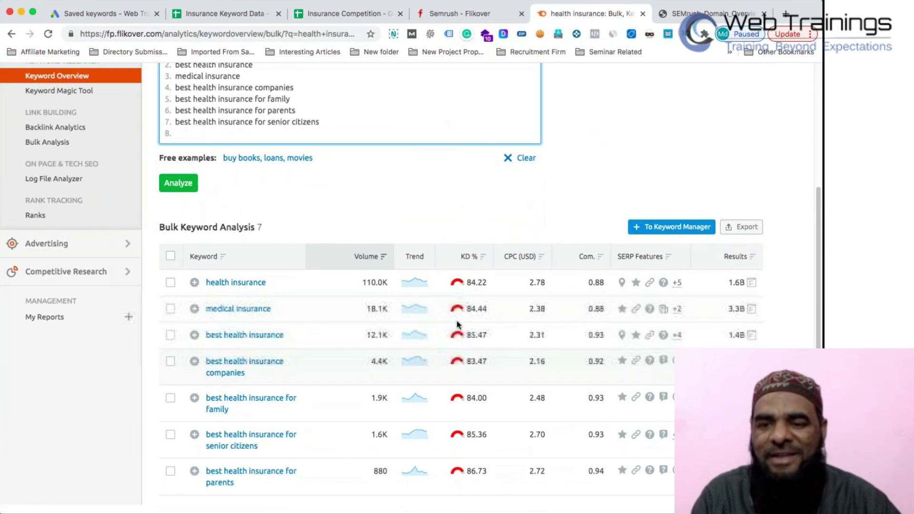
scroll(456, 423, "up", 1)
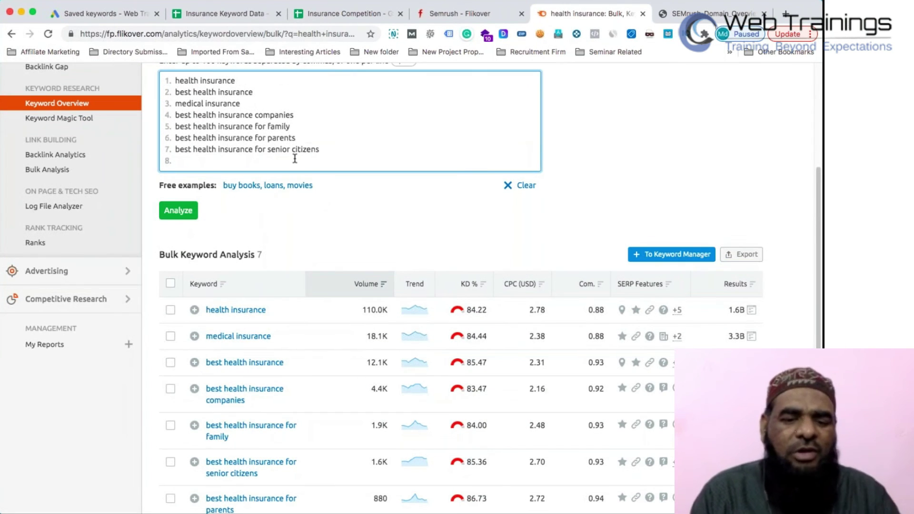
Replace the insurance keywords in the bulk analysis list with "pest control in hyderabad"
key("super+a")
key("BackSpace")
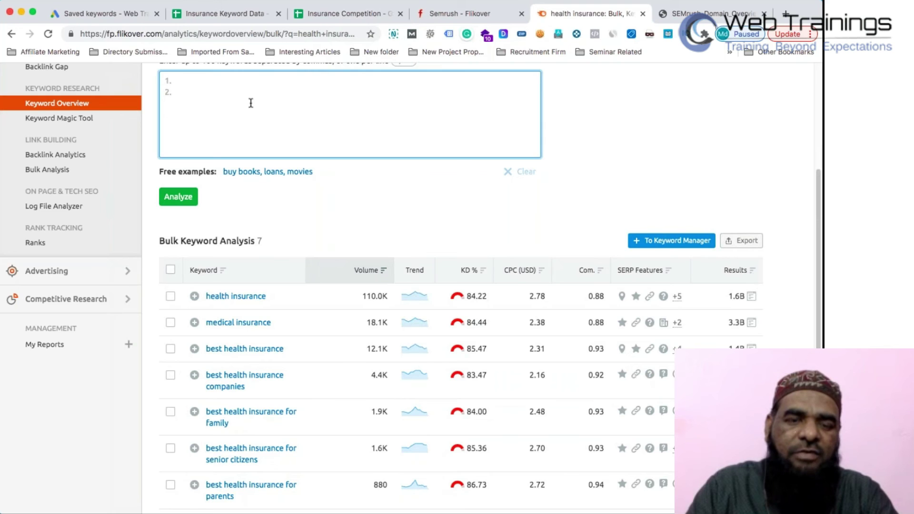
scroll(250, 103, "up", 4)
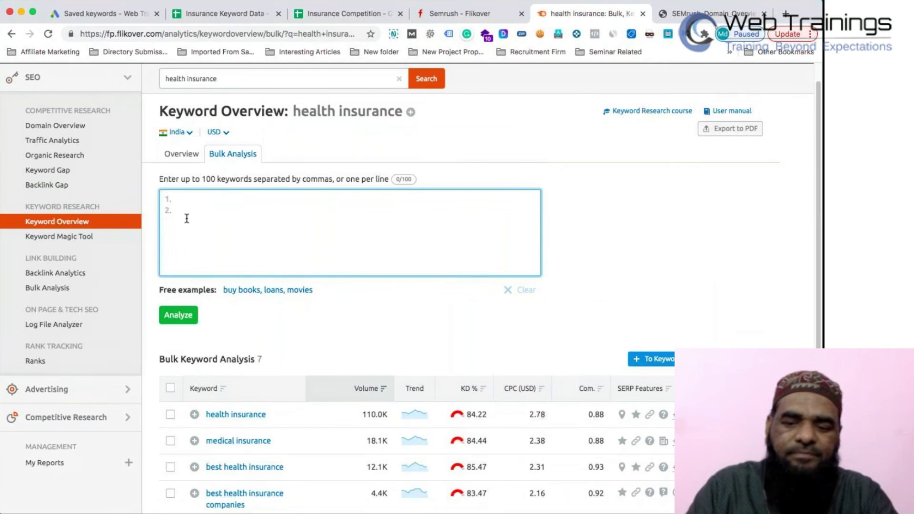
key("BackSpace")
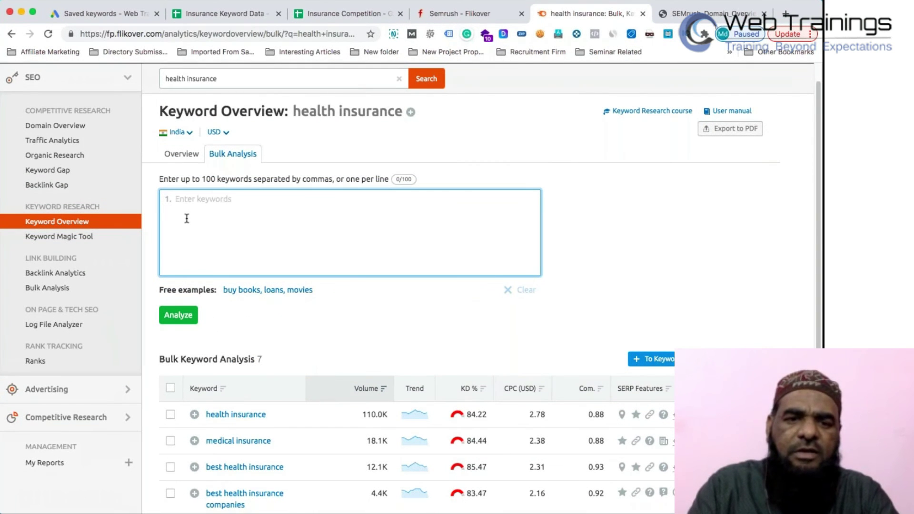
type("pest contro")
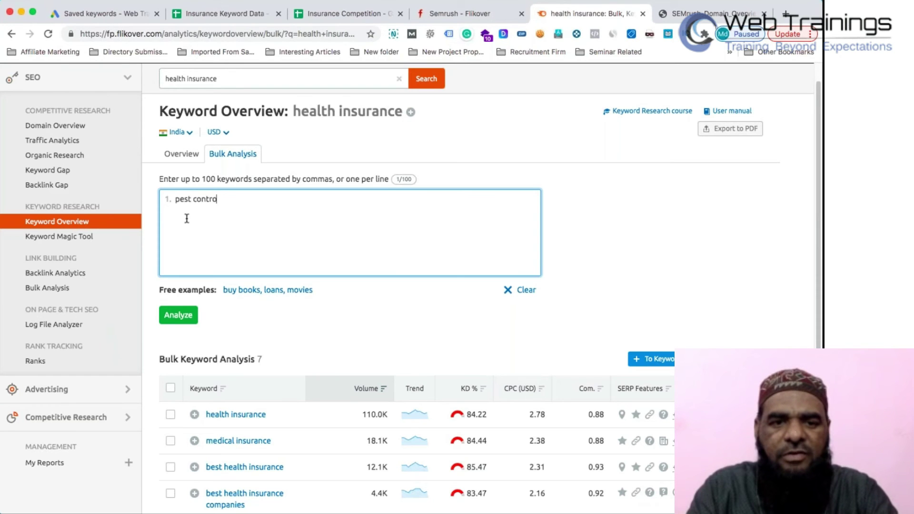
type("l in hyderabad")
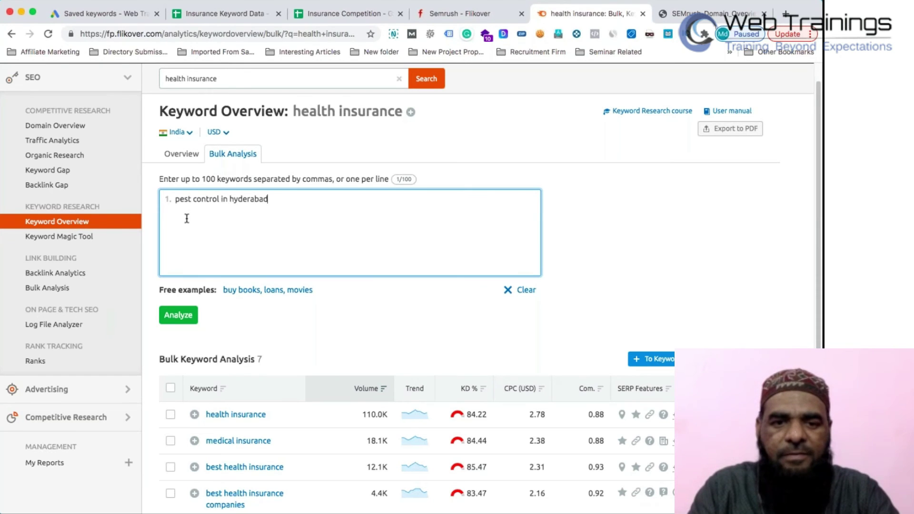
key("Return")
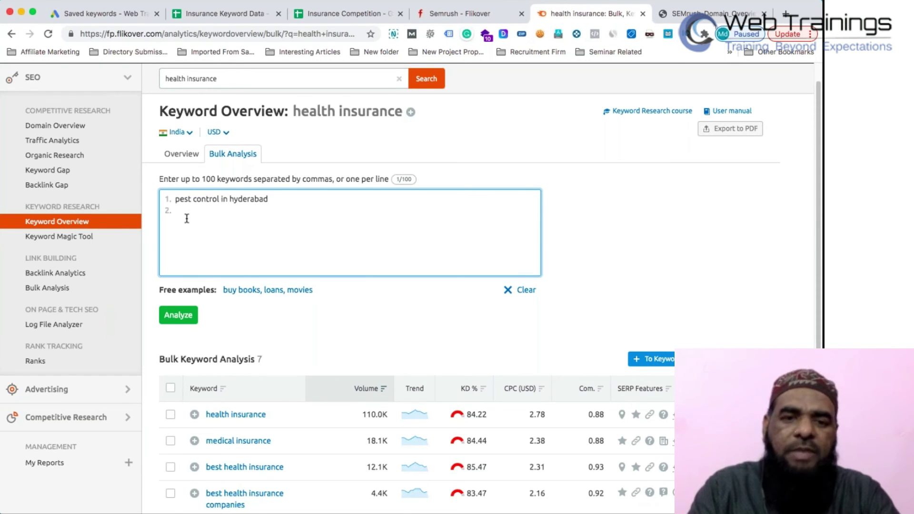
Add the keywords "best best control services in hyderabad" and "termite pest control in hyderabad" on separate lines
type("best best cont")
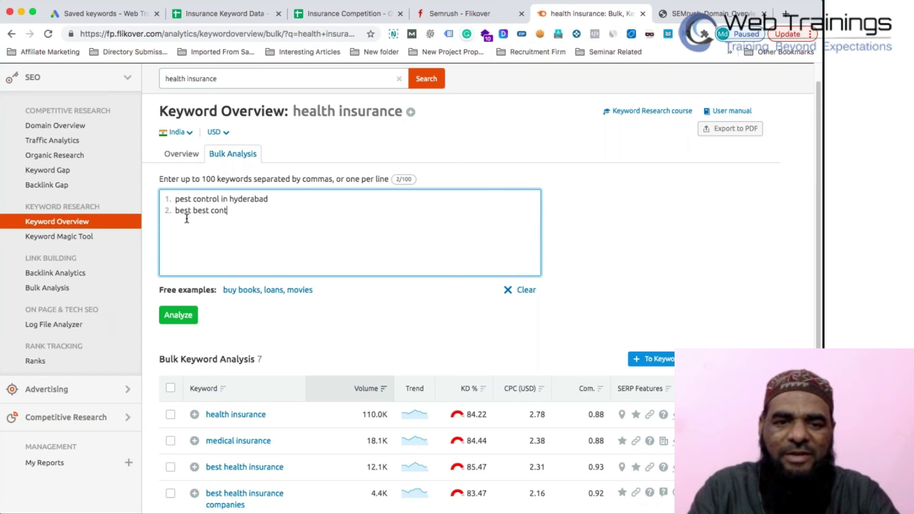
type("rol servi")
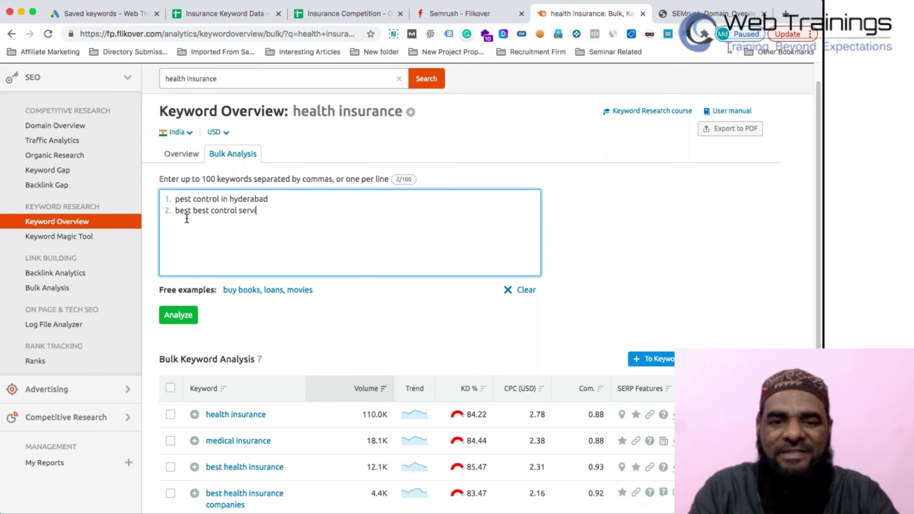
type("ces in hydera")
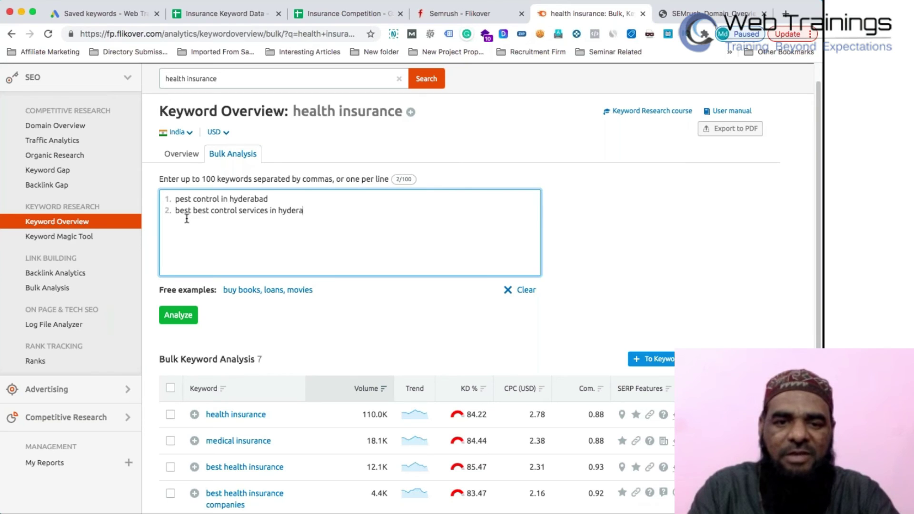
type("bad")
key("Return")
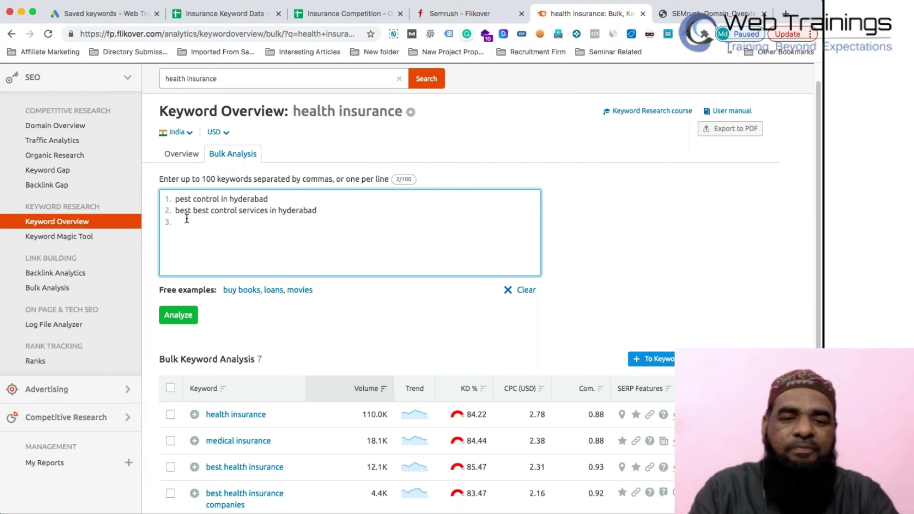
type("termite pest co")
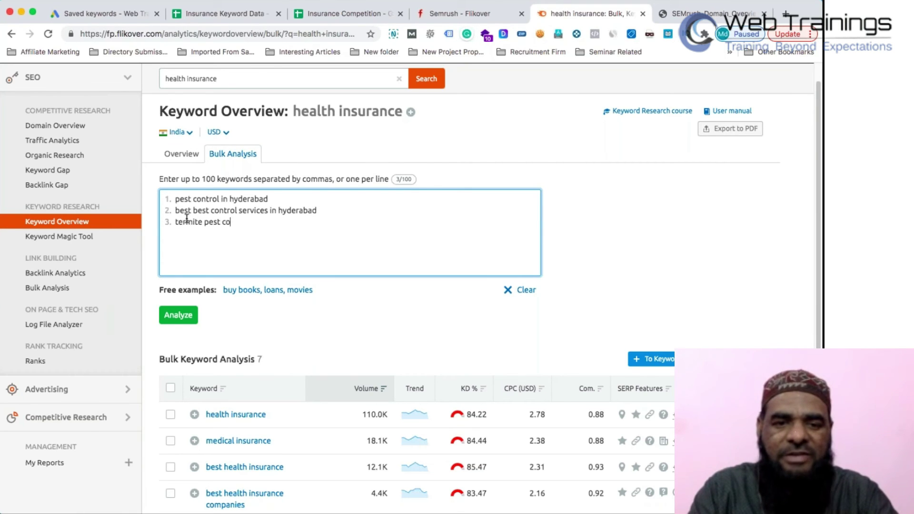
type("ntrol in hyder")
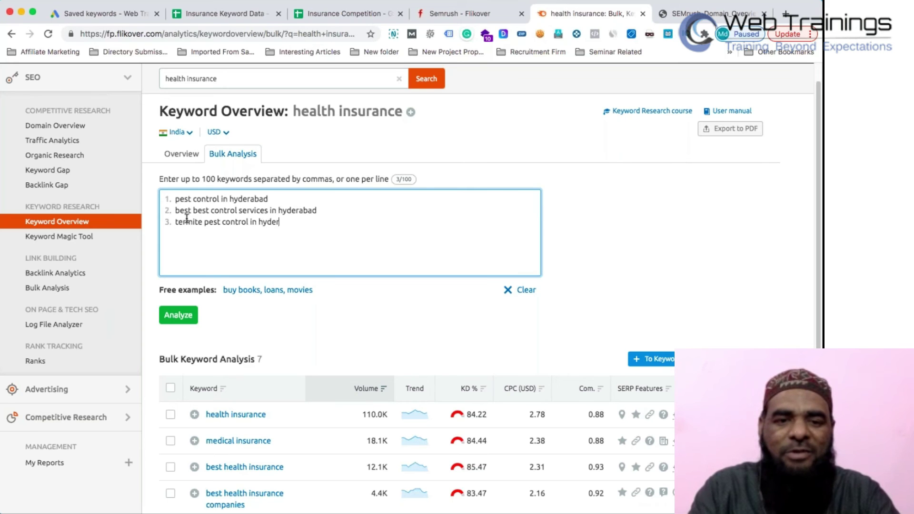
type("abad")
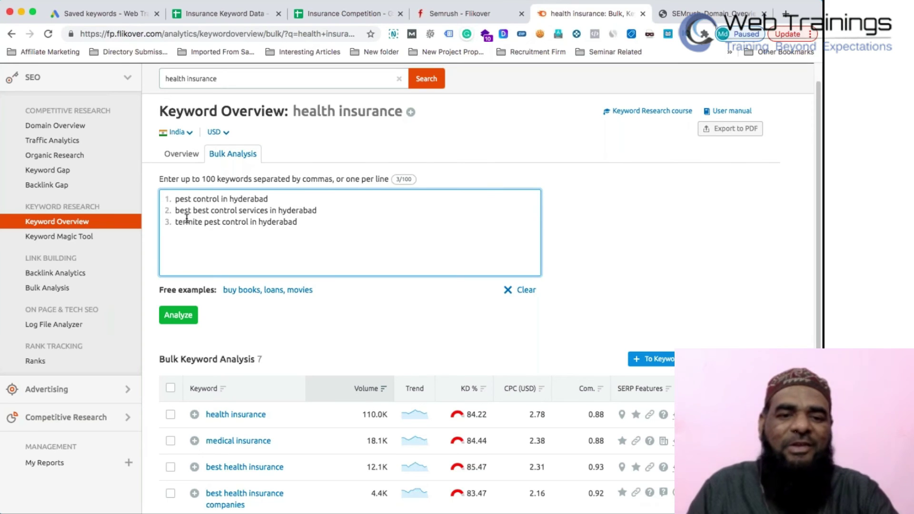
Analyze the pest control keywords for India and check their keyword difficulty (KD %)
left_click(173, 316)
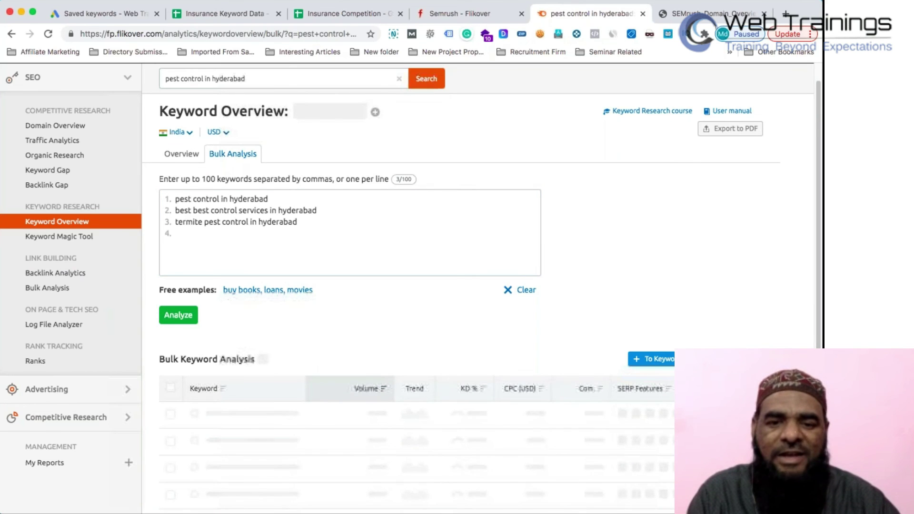
scroll(410, 286, "down", 2)
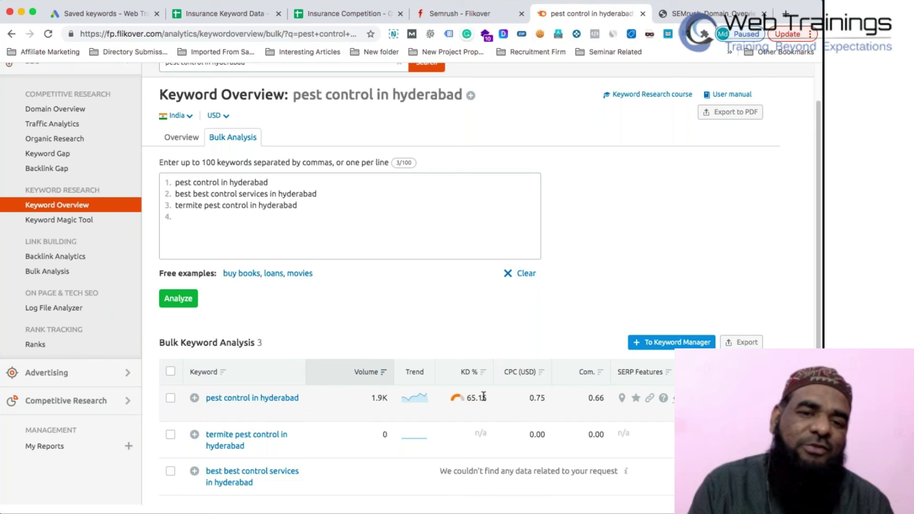
left_click(251, 243)
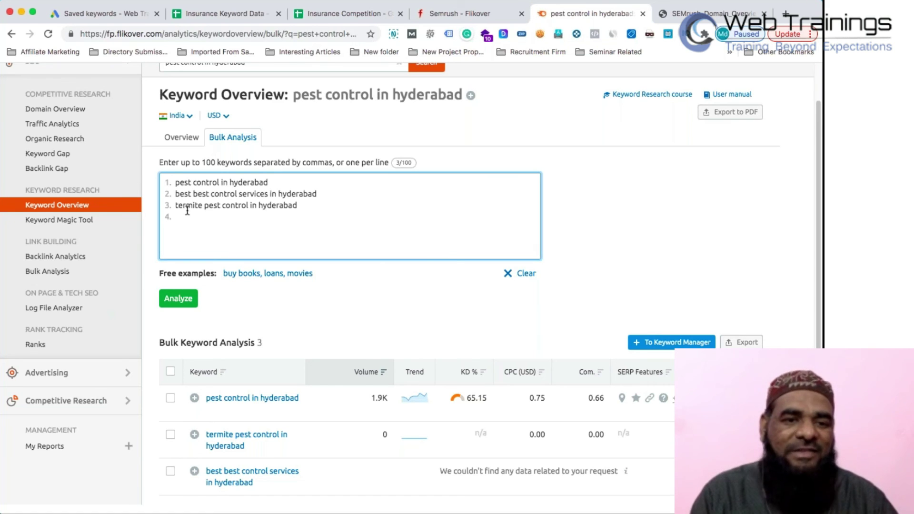
Open the Keyword Gap tool and replace the prefilled pest control entry with hdfcergo.com as the own domain
left_click(66, 153)
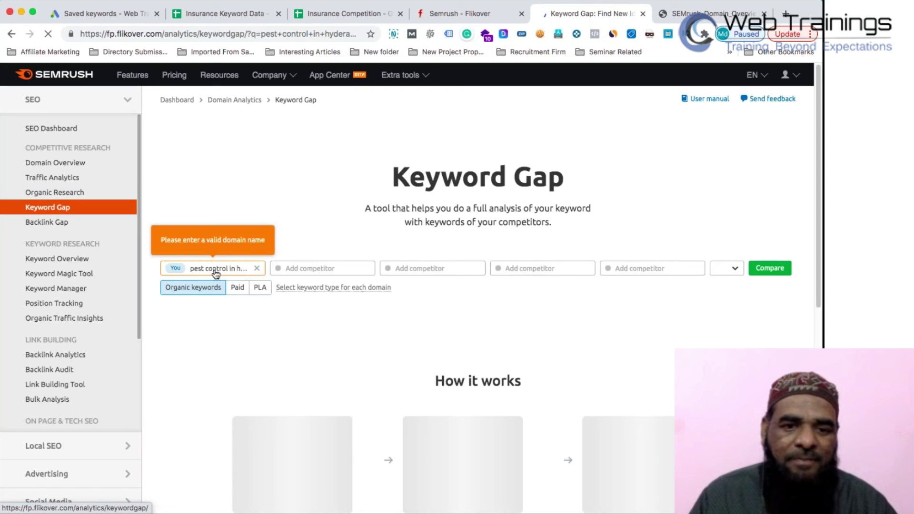
left_click(256, 268)
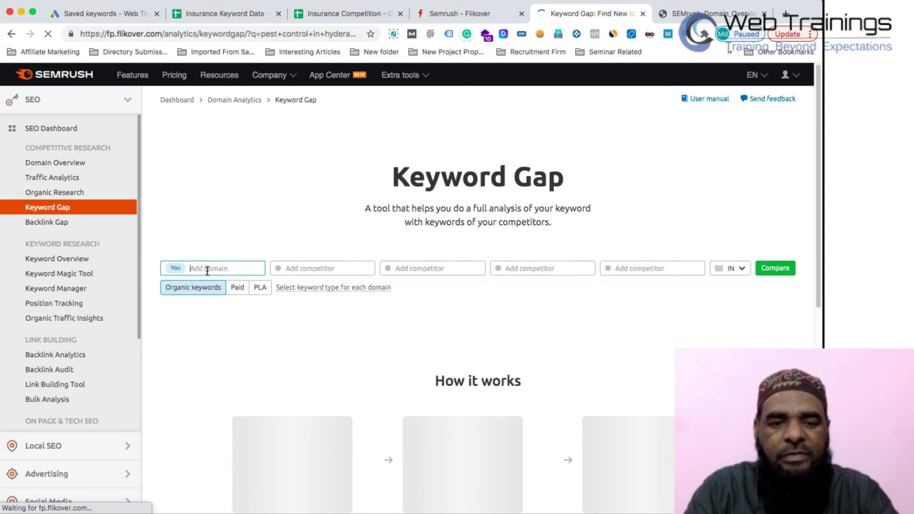
type("hdfc")
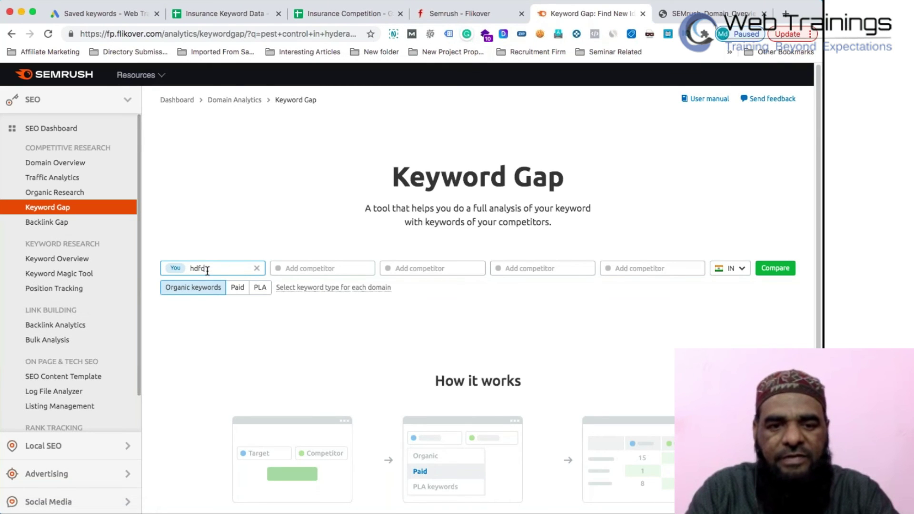
type("ergo.com")
key("Tab")
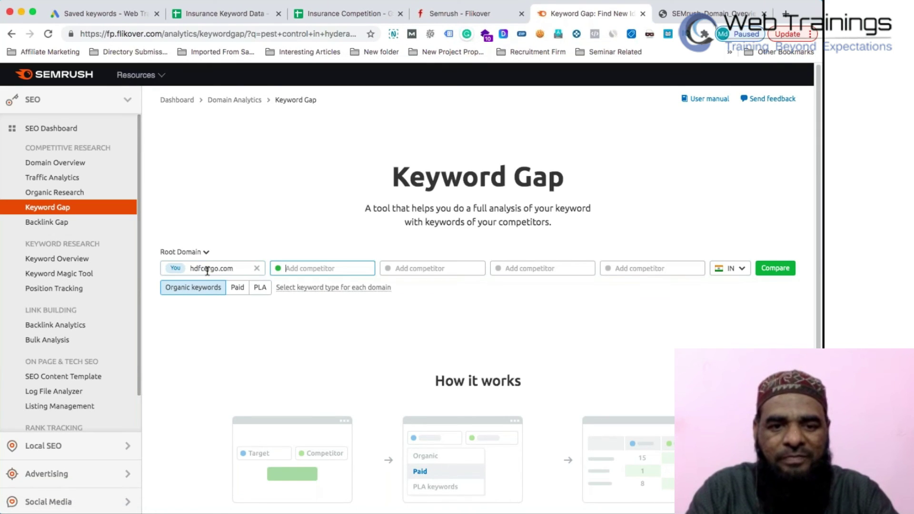
Add policybazaar.com as a competitor and compare the organic keywords of both domains in India
type("policyb")
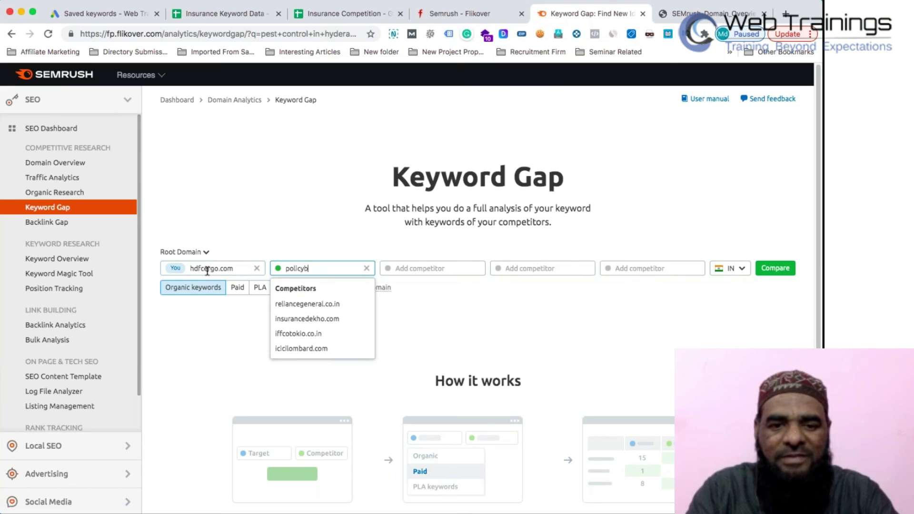
type("azaar.com")
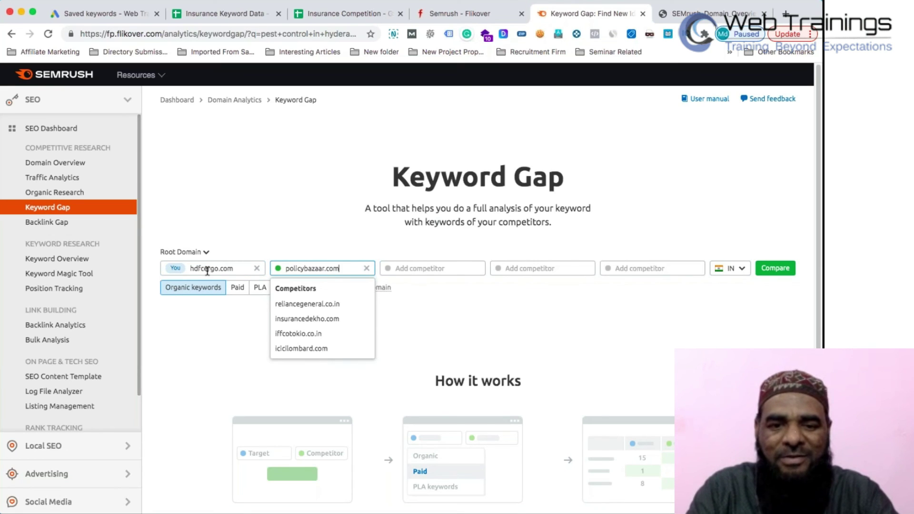
left_click(449, 304)
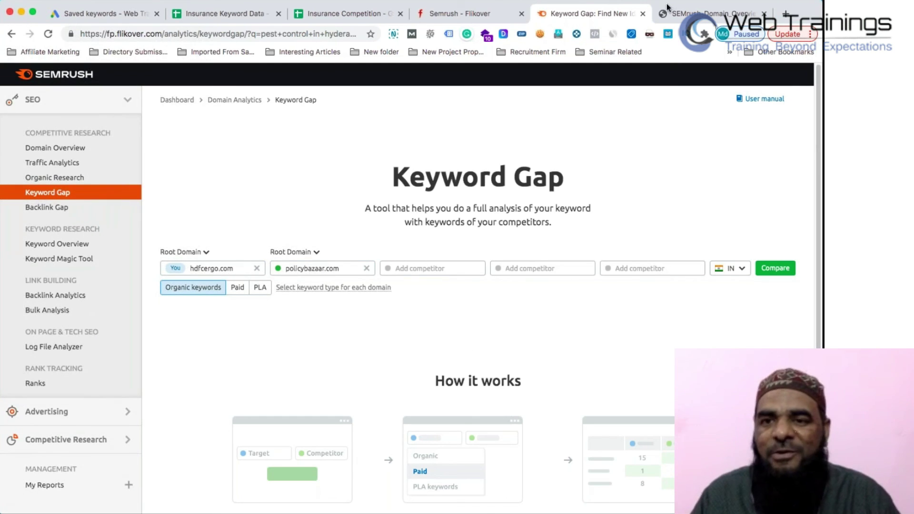
left_click(772, 269)
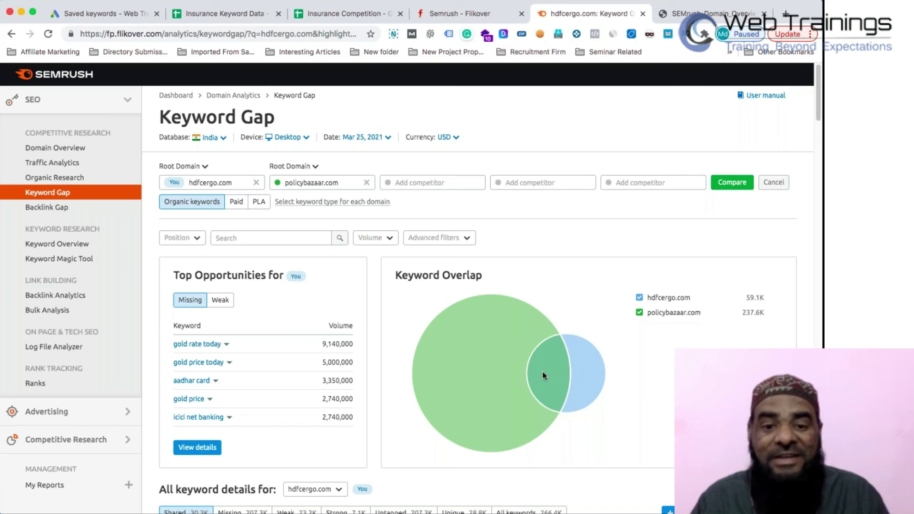
View the details of the keyword "car" in the shared keywords table, then close them
scroll(541, 371, "down", 7)
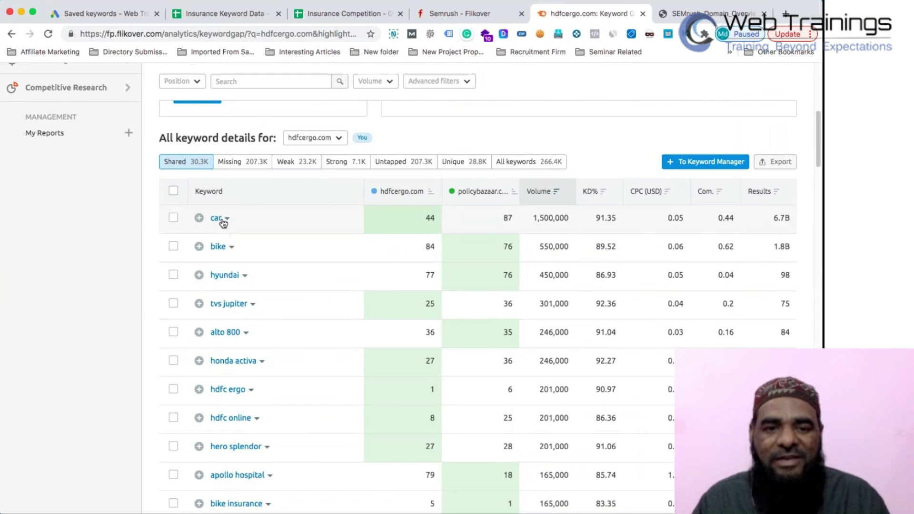
left_click(227, 219)
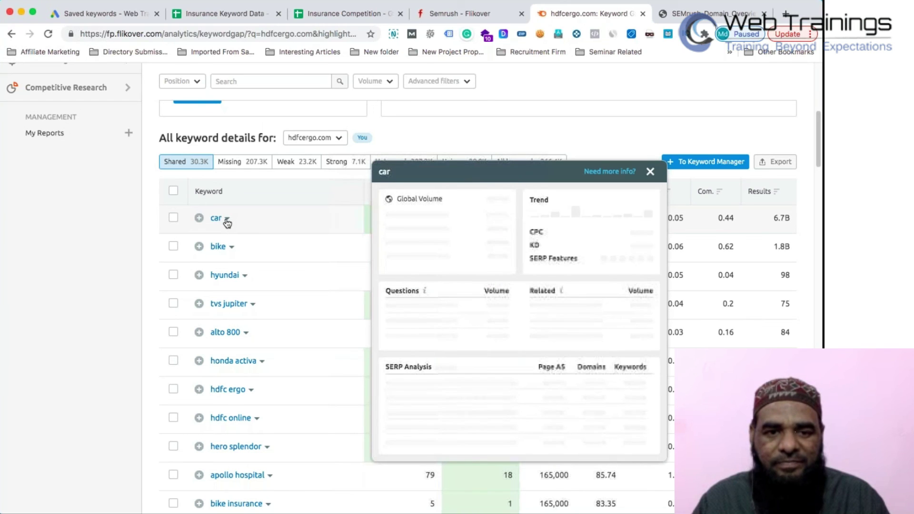
left_click(145, 237)
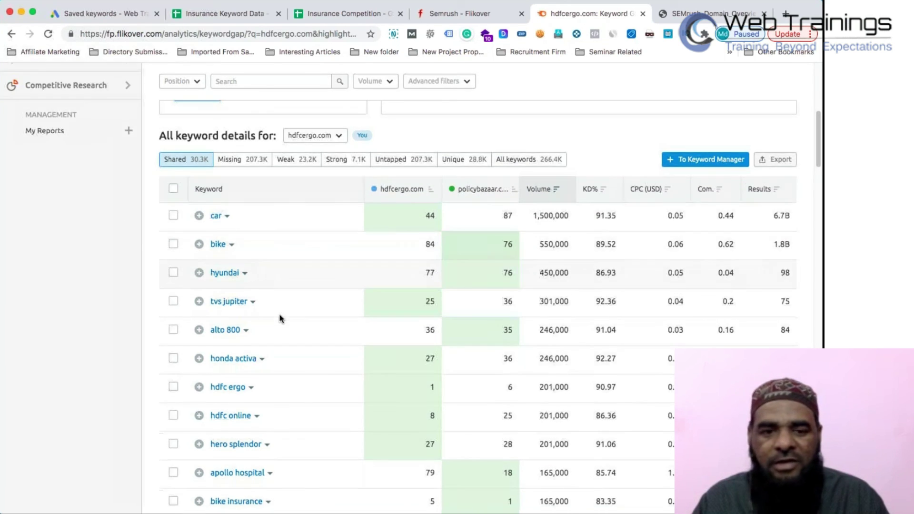
Examine the top opportunities, keyword overlap and shared keywords table, comparing the ranking positions of hdfcergo.com and policybazaar.com
scroll(245, 338, "down", 5)
scroll(244, 343, "down", 2)
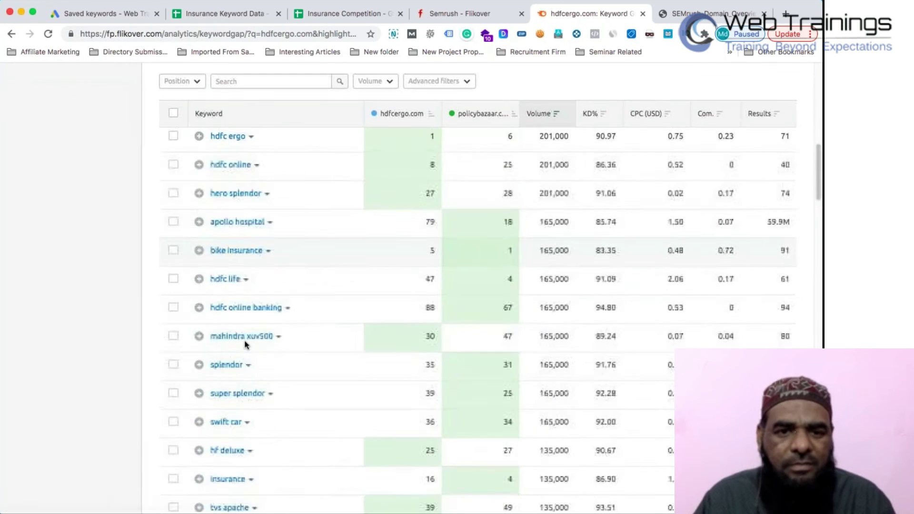
scroll(249, 343, "up", 15)
scroll(249, 342, "down", 2)
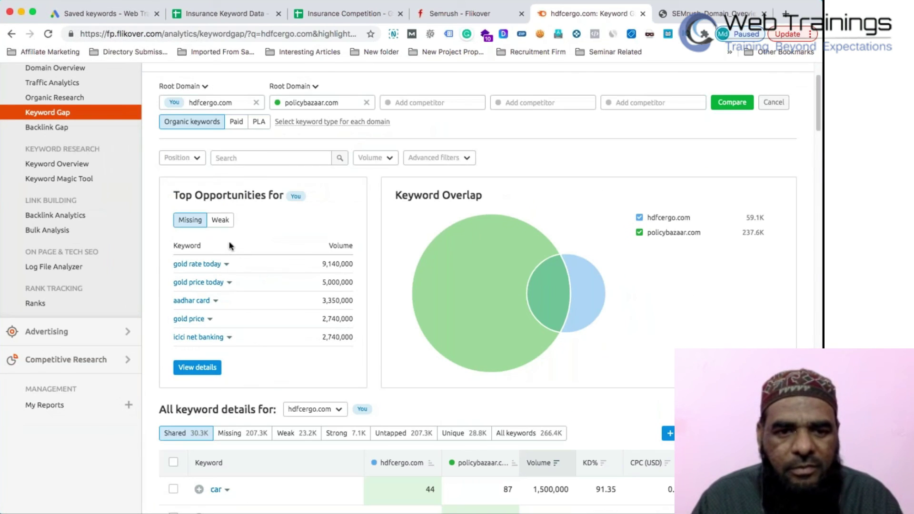
scroll(205, 107, "up", 1)
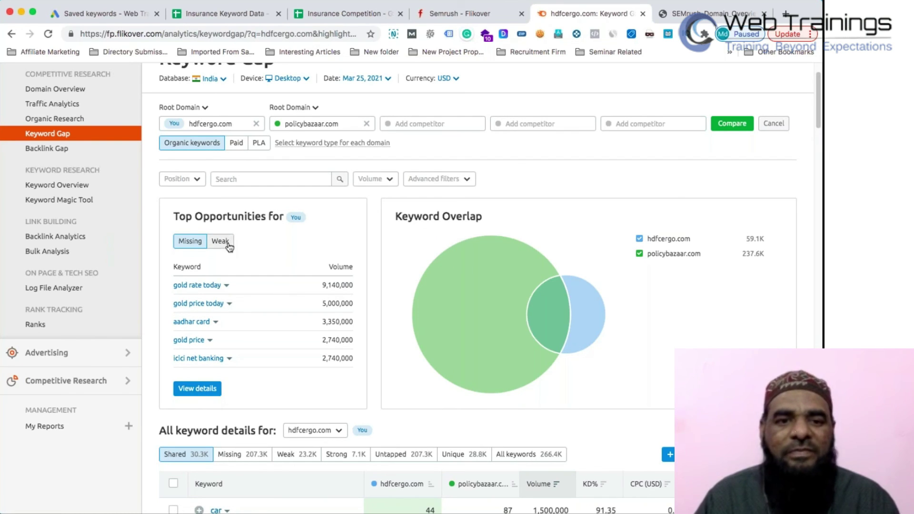
scroll(333, 257, "down", 9)
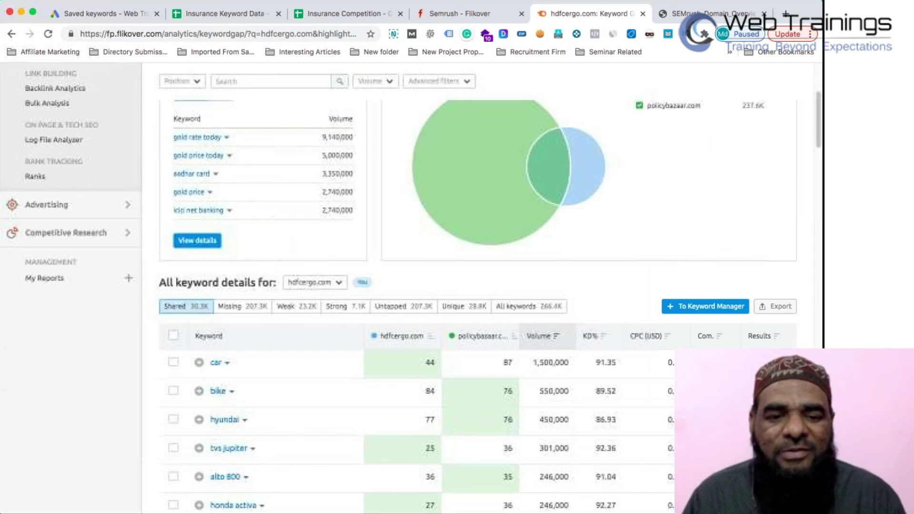
scroll(333, 259, "down", 5)
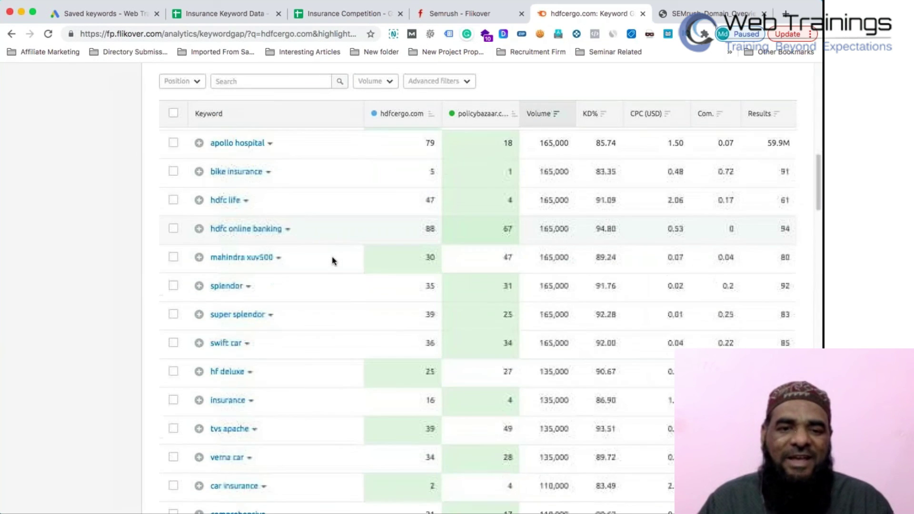
scroll(332, 262, "down", 7)
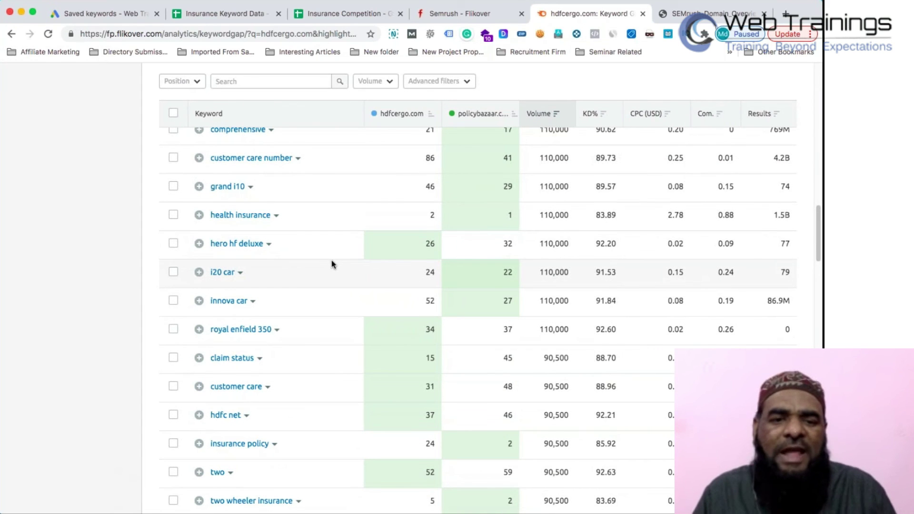
scroll(241, 215, "up", 1)
scroll(237, 209, "up", 10)
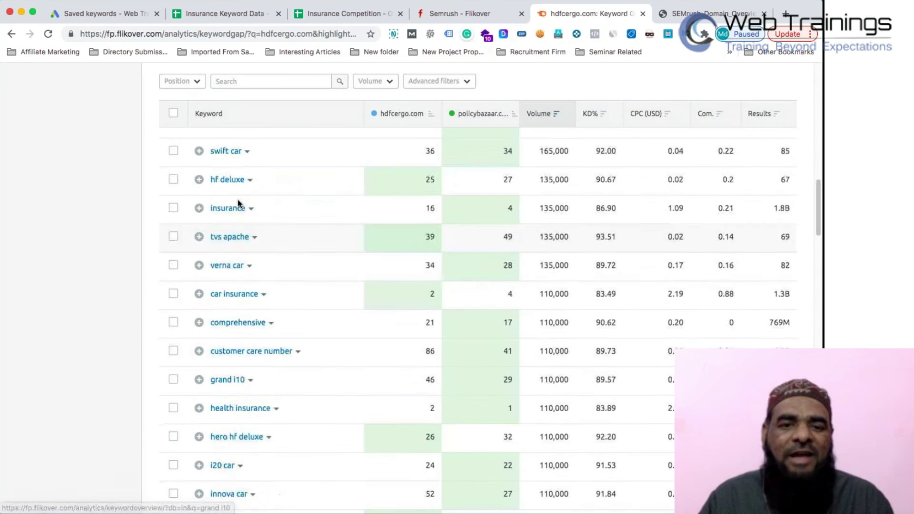
scroll(238, 212, "up", 8)
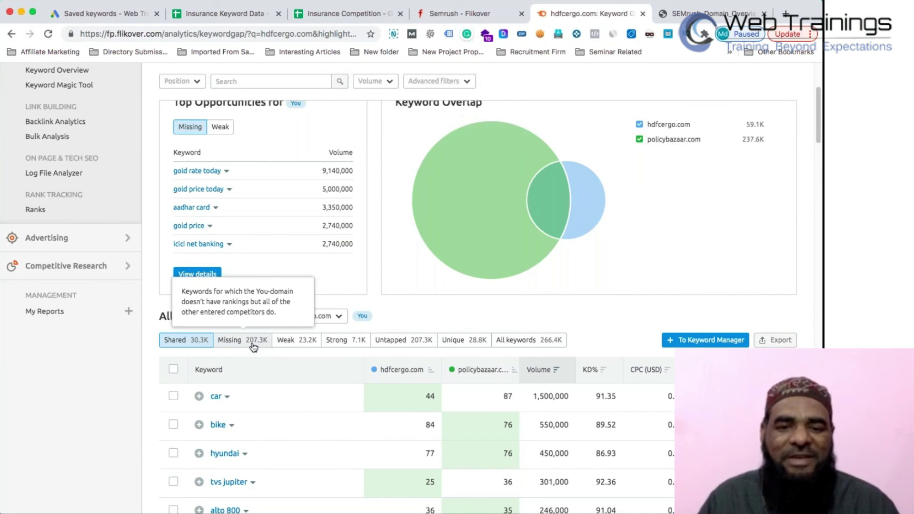
Show the keywords missing for hdfcergo.com that policybazaar.com ranks for, and look through their positions, volume and keyword difficulty
left_click(226, 340)
scroll(226, 340, "down", 1)
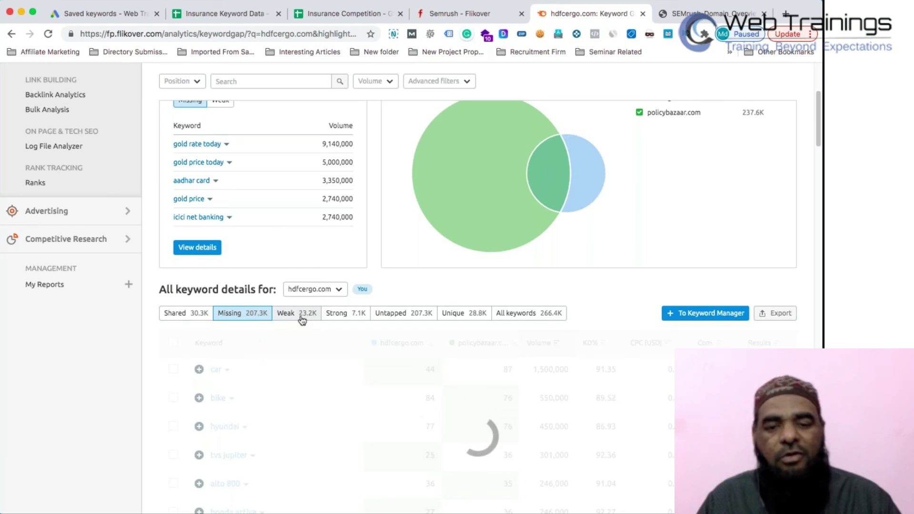
scroll(577, 329, "down", 8)
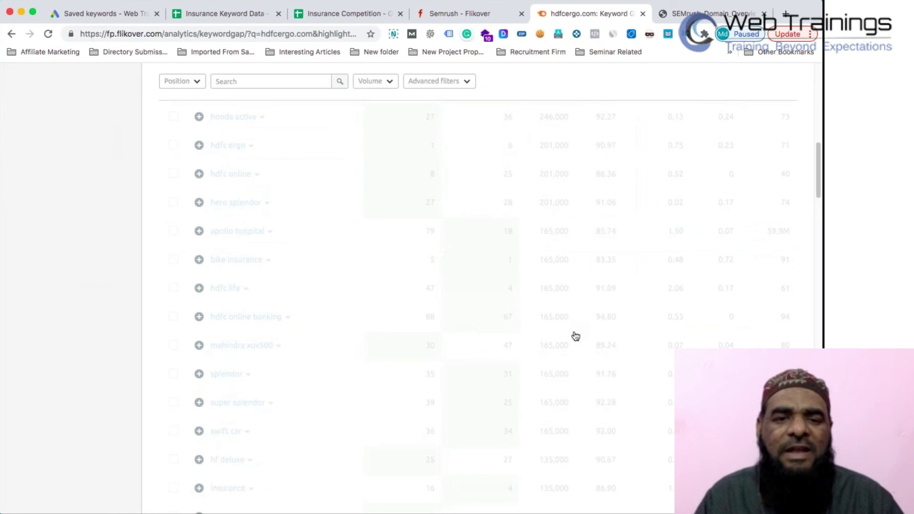
scroll(566, 339, "up", 5)
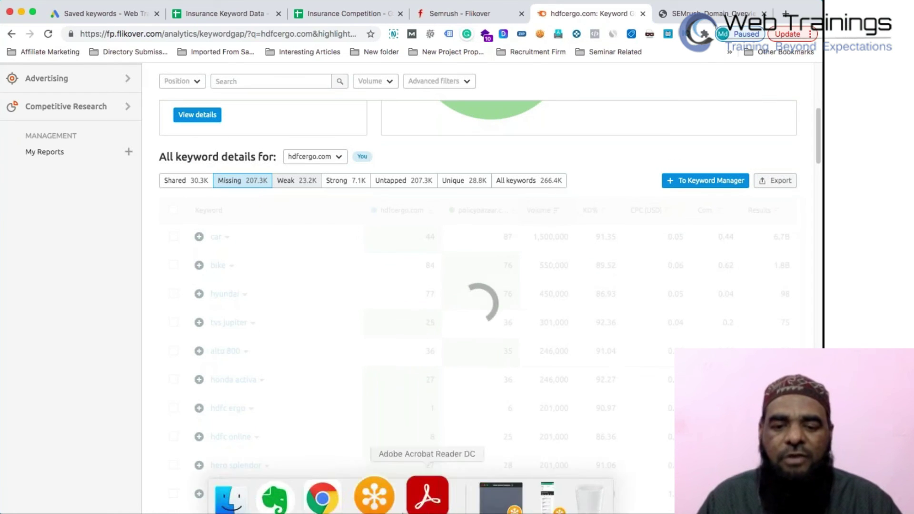
left_click(442, 483)
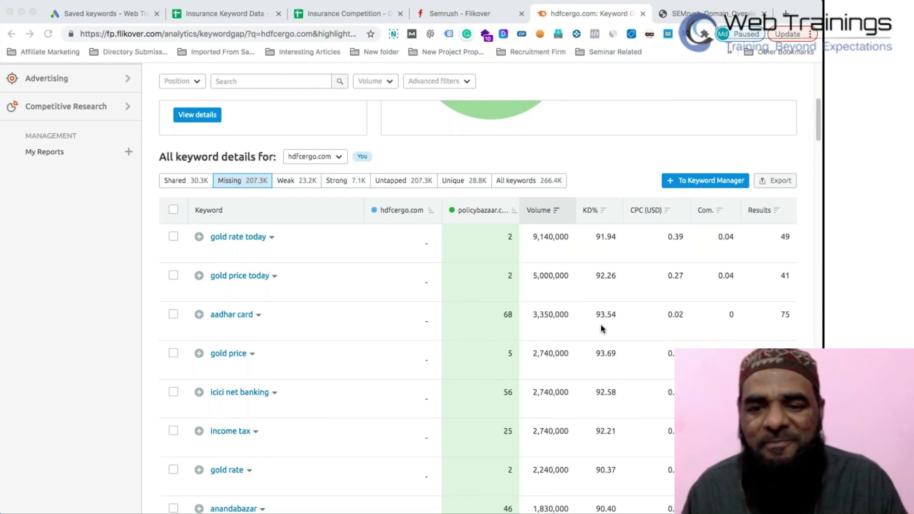
scroll(602, 329, "down", 10)
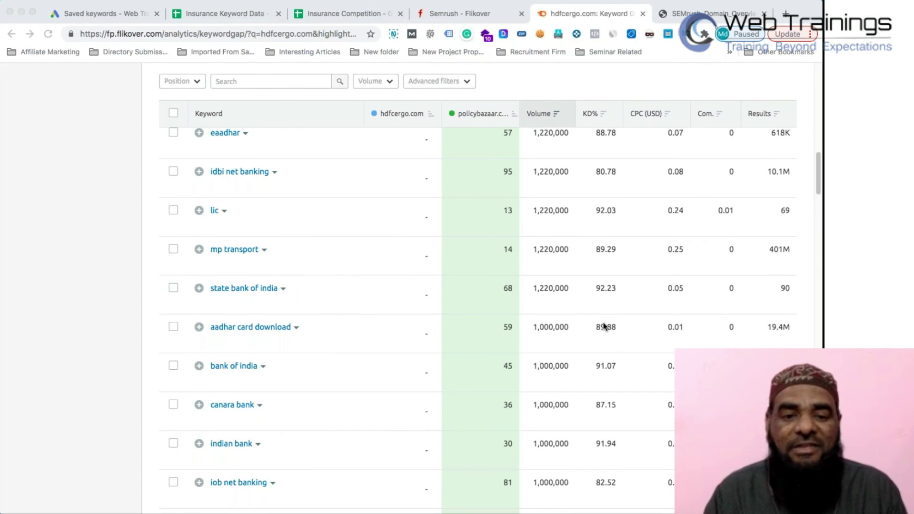
scroll(604, 326, "up", 15)
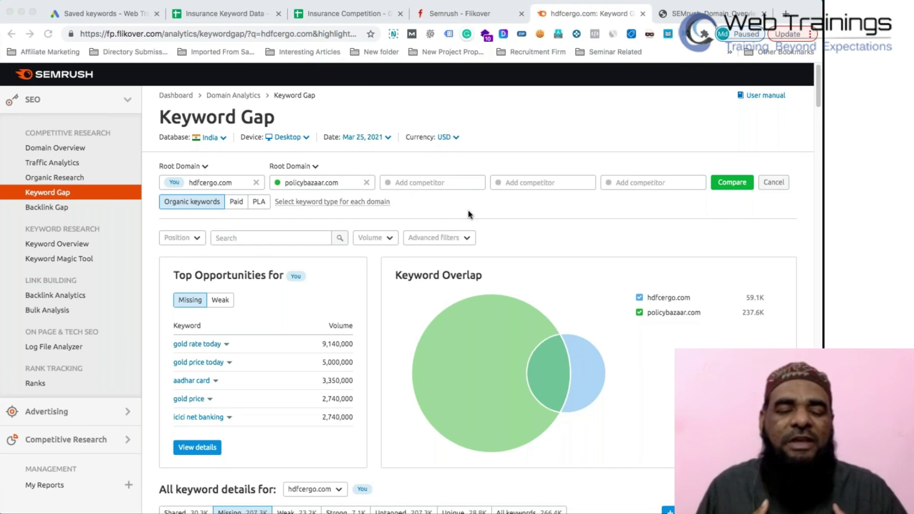
Switch to the Insurance Competition spreadsheet and review the website comparison, selecting the DA column heading
left_click(212, 19)
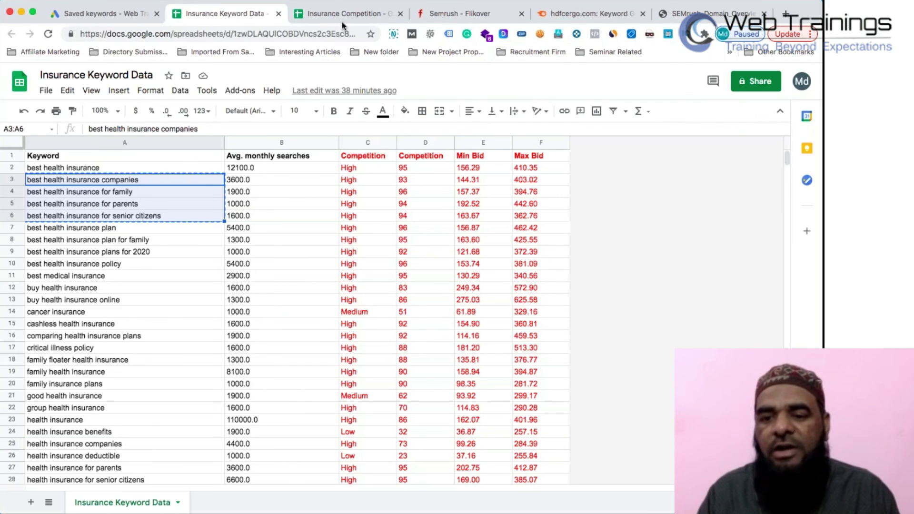
left_click(314, 18)
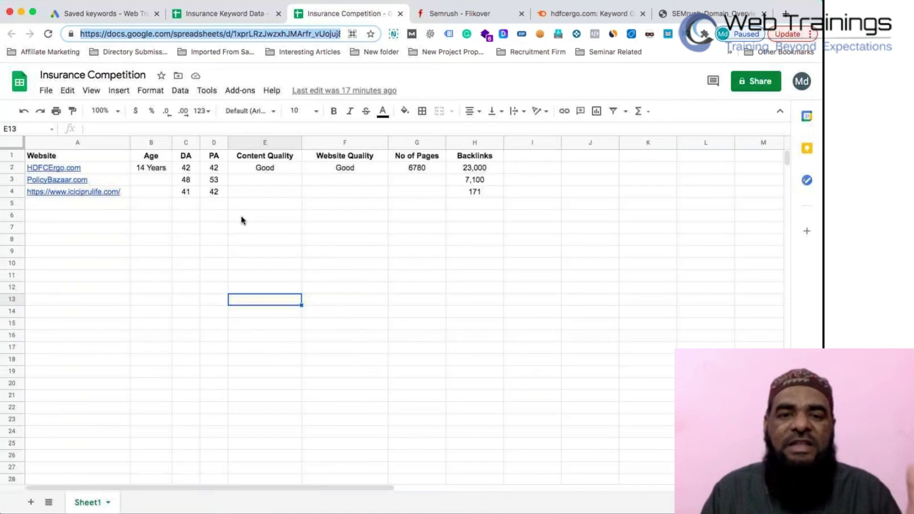
left_click(182, 160)
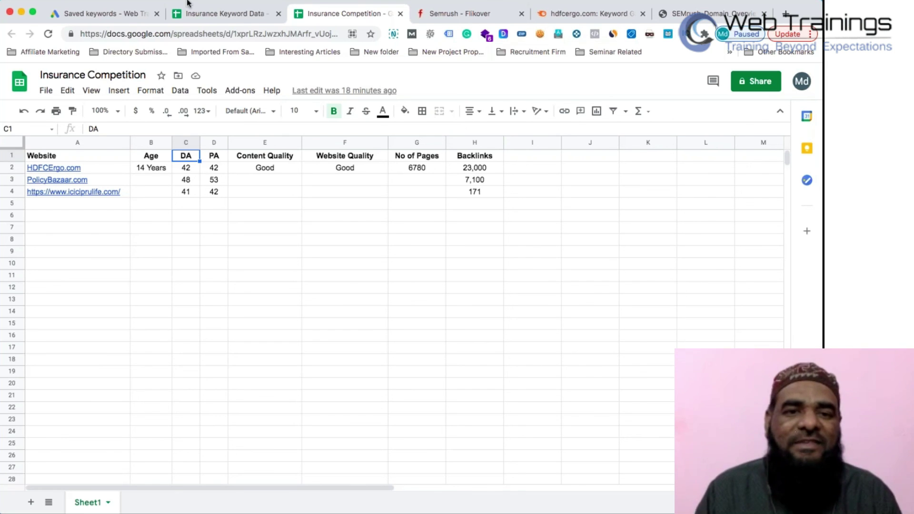
Switch to the Insurance Keyword Data spreadsheet and review the keyword list from "best health insurance" down to the last row
left_click(196, 20)
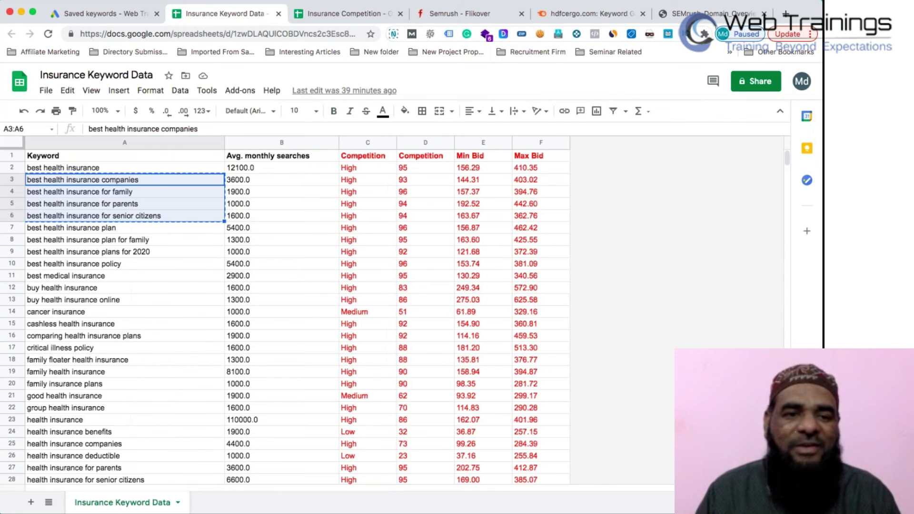
left_click(146, 170)
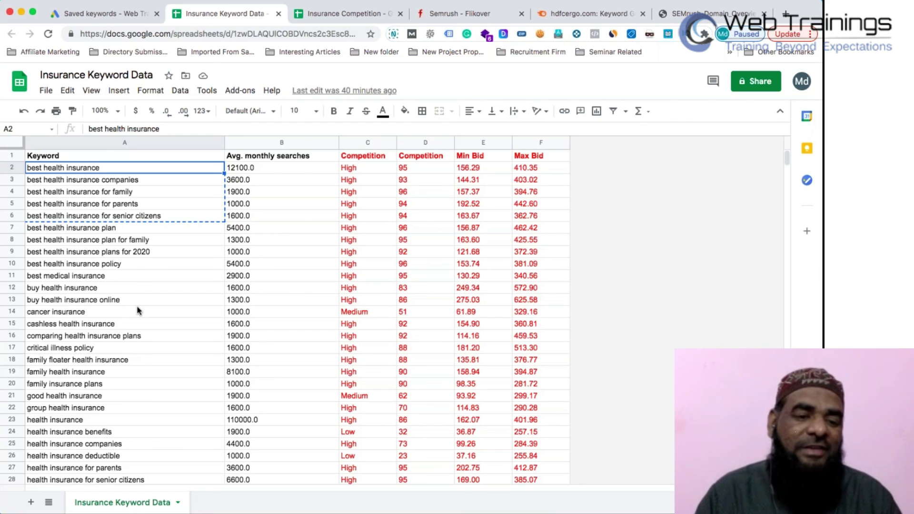
scroll(137, 310, "down", 10)
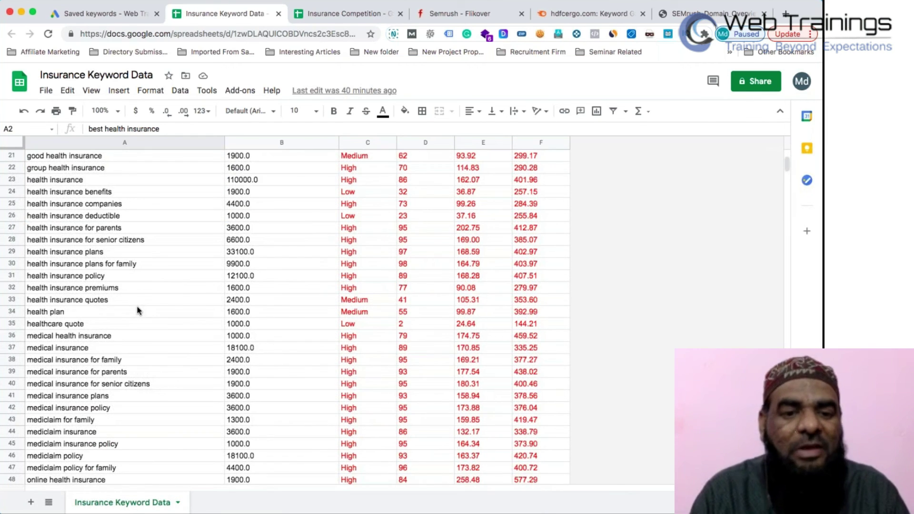
scroll(137, 311, "down", 2)
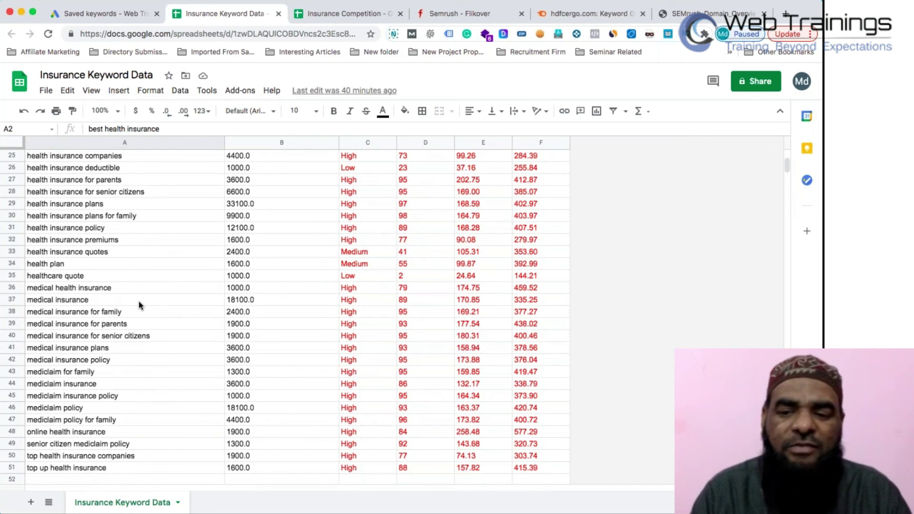